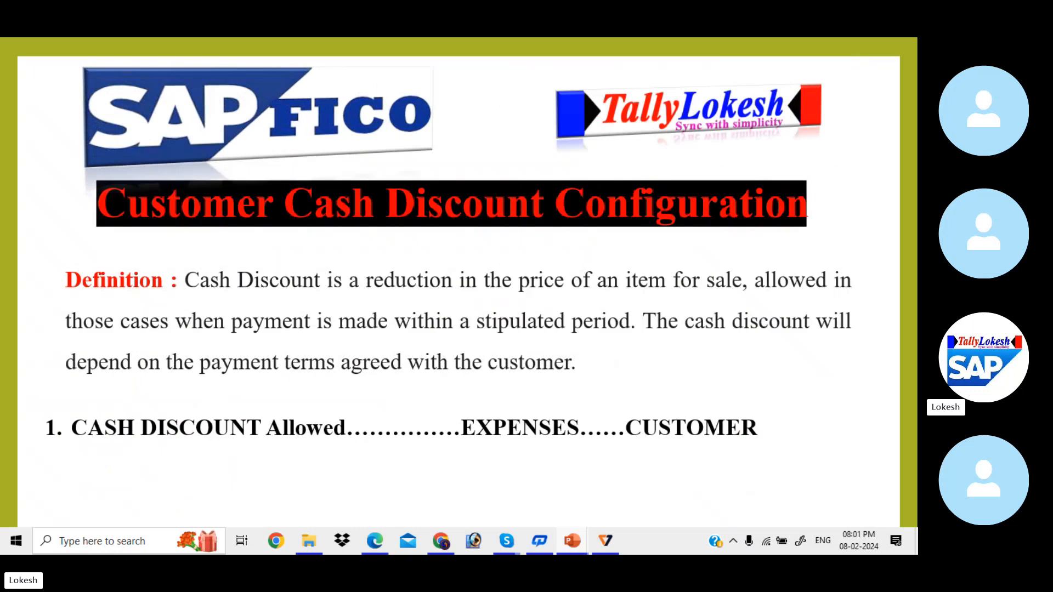
# - End the slide show and clear the open windows down to the desktop, dismissing the page-restore and expired-licence pop-ups
pyautogui.press('Escape')
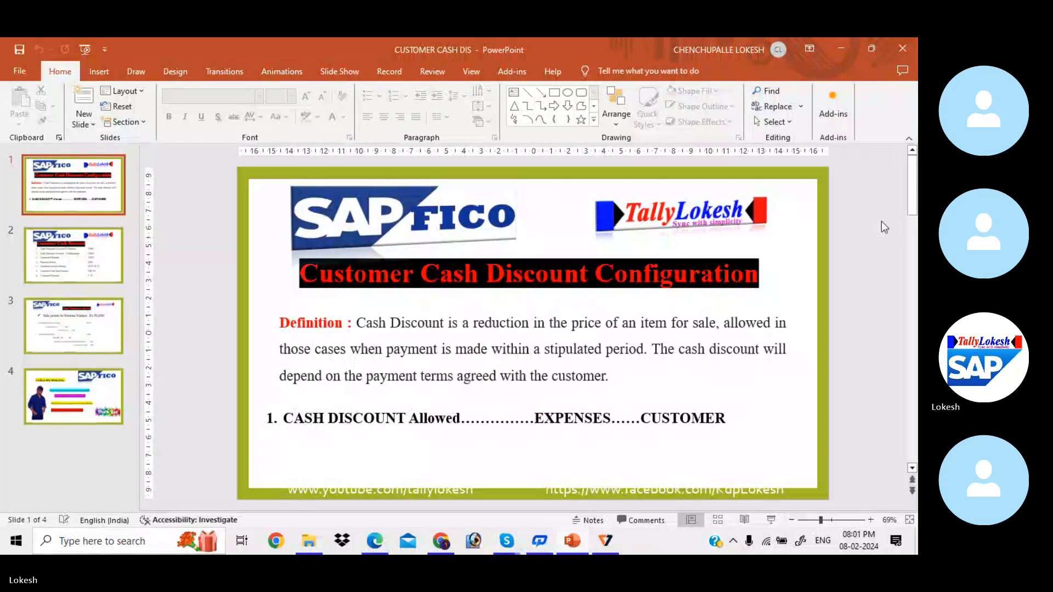
pyautogui.click(839, 50)
pyautogui.click(839, 51)
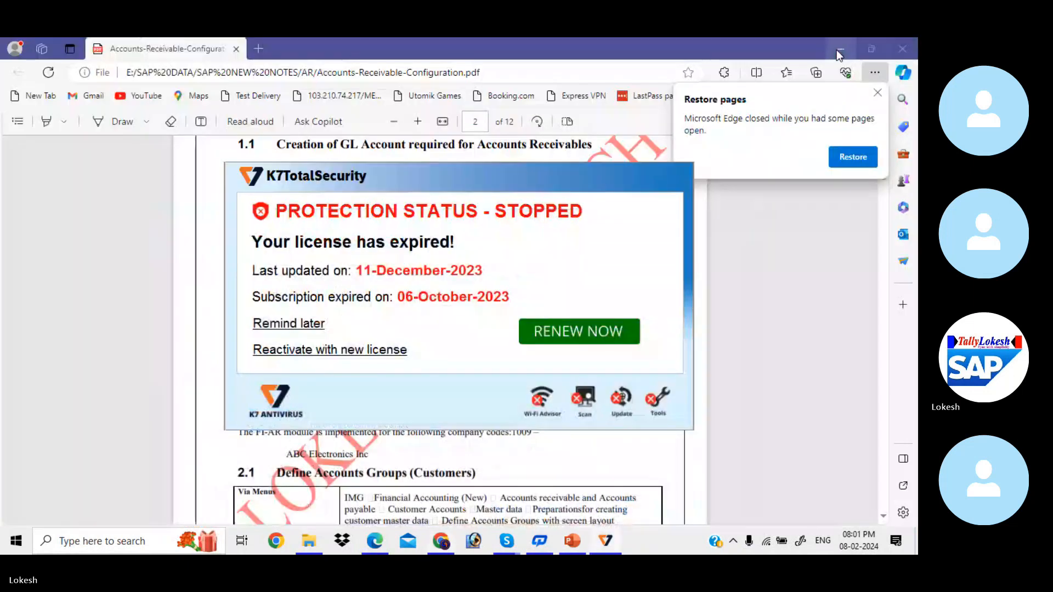
pyautogui.click(875, 93)
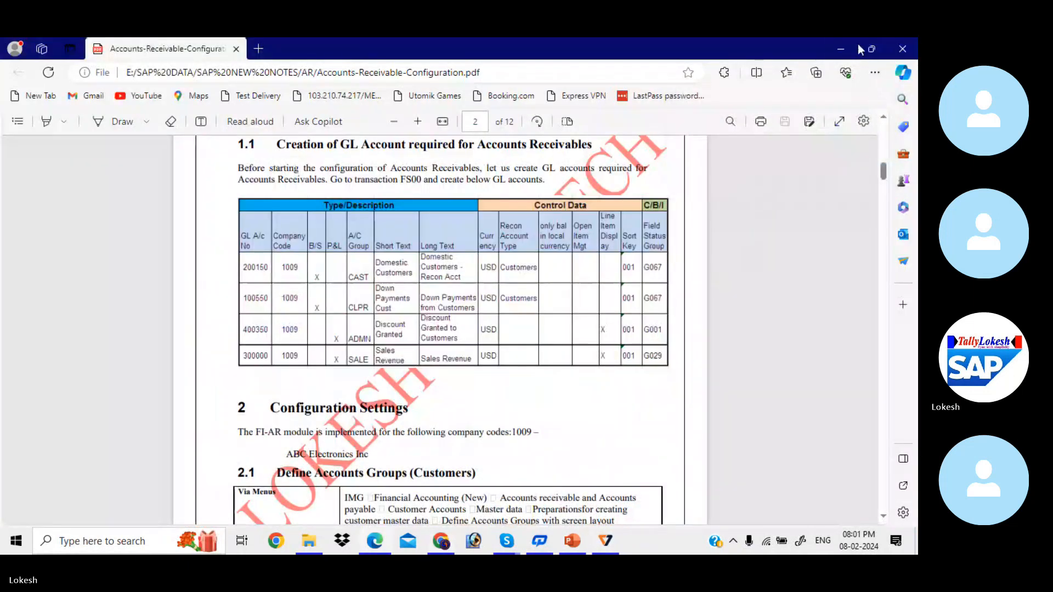
pyautogui.click(843, 48)
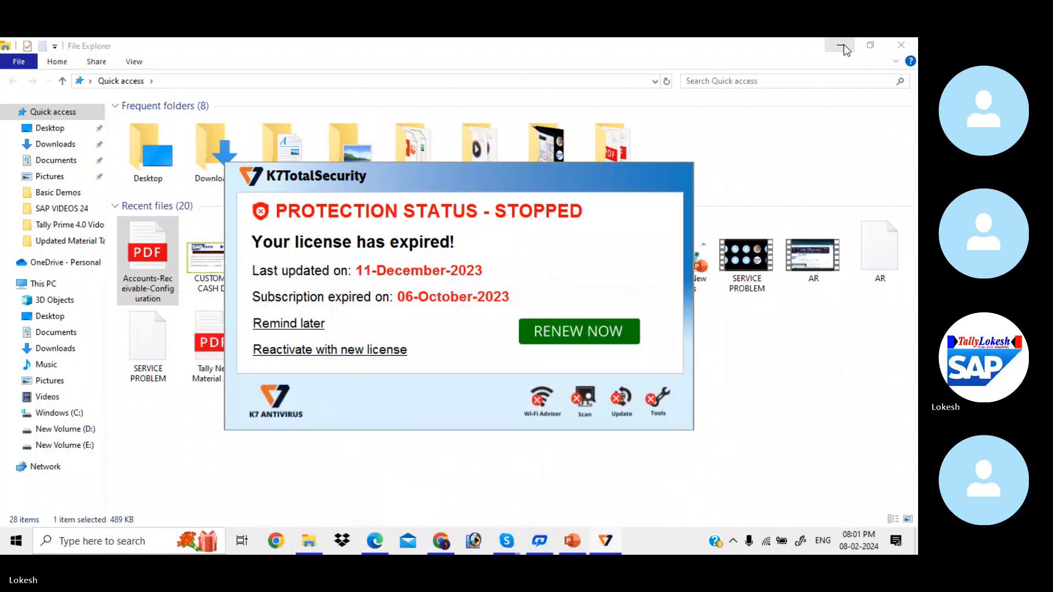
pyautogui.click(296, 329)
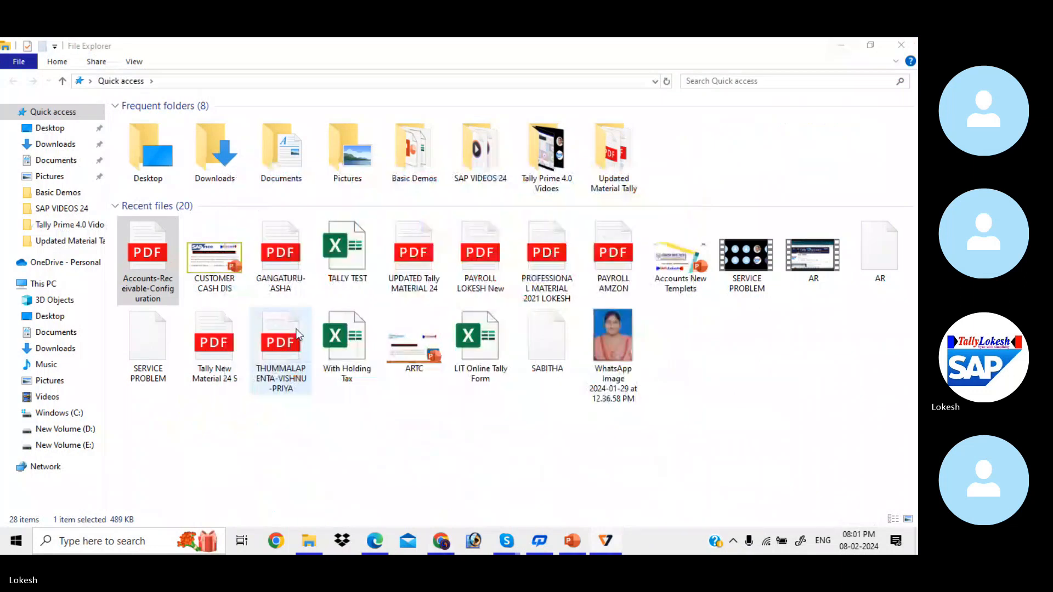
pyautogui.click(839, 47)
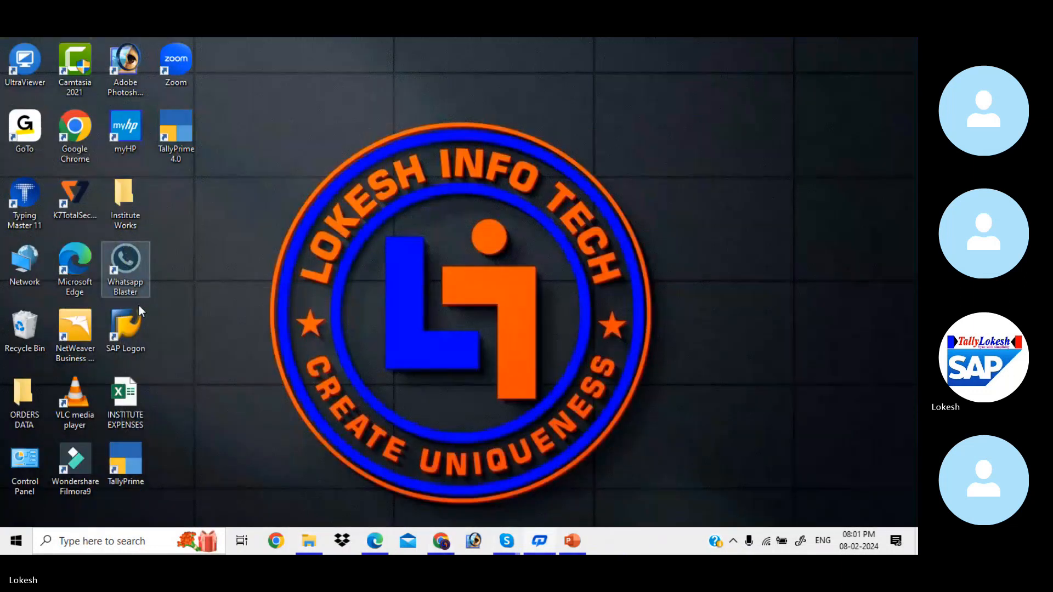
# - Start SAP Logon and log on to the EHP7 connection in client 800 with the FI user name and account password
pyautogui.doubleClick(140, 319)
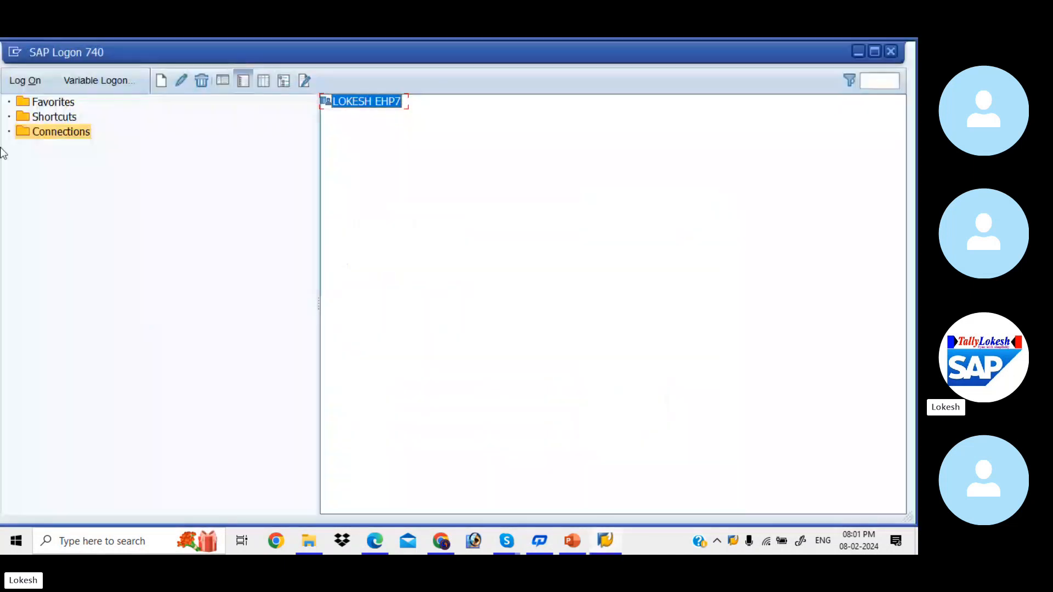
pyautogui.doubleClick(357, 103)
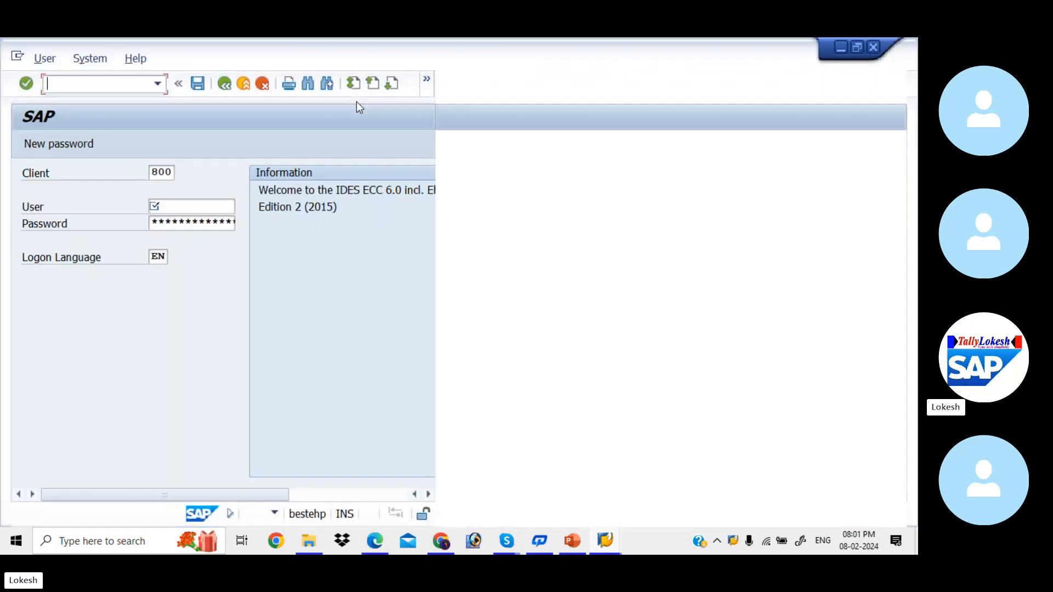
pyautogui.press('Down')
pyautogui.press('Tab')
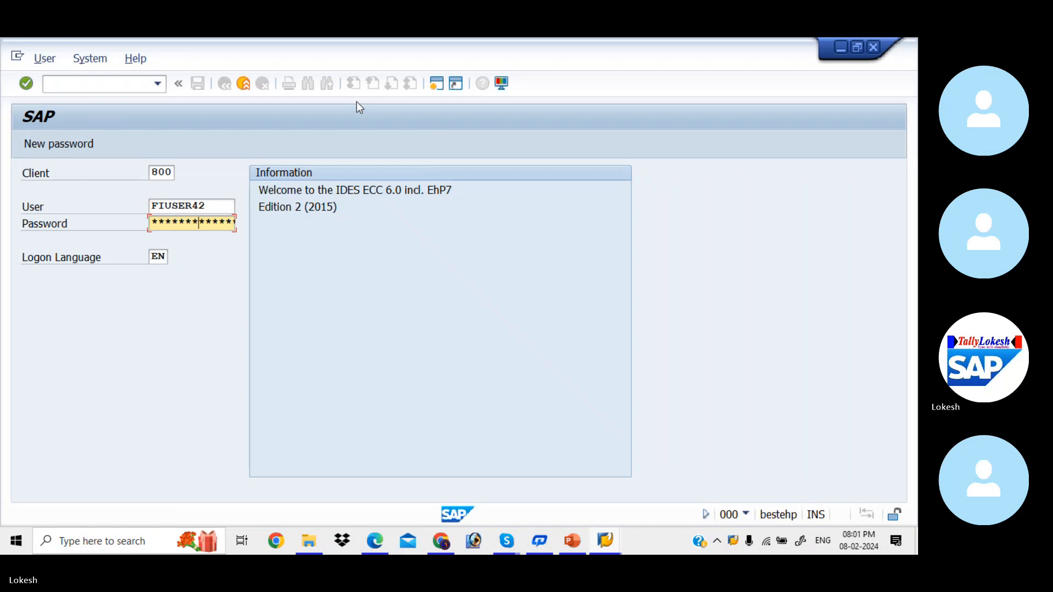
pyautogui.press('Return')
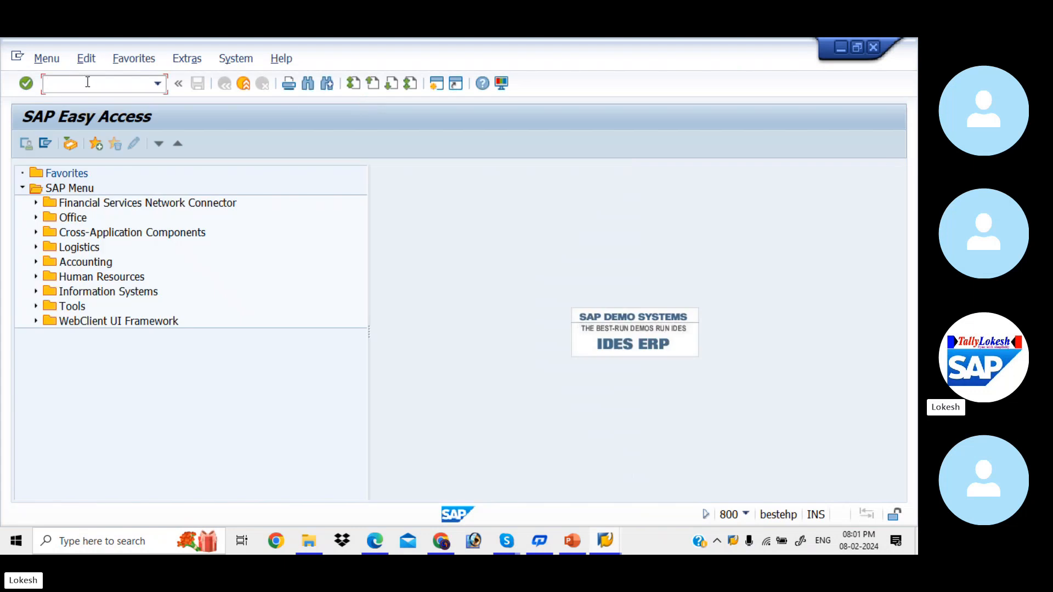
# - Switch to the CUSTOMER CASH DIS presentation and view the slide listing the customer cash discount transaction codes
pyautogui.hotkey('alt', 'Tab')
pyautogui.hotkey('alt', 'Tab')
pyautogui.hotkey('alt', 'Tab')
pyautogui.hotkey('alt', 'Tab')
pyautogui.hotkey('alt', 'Tab')
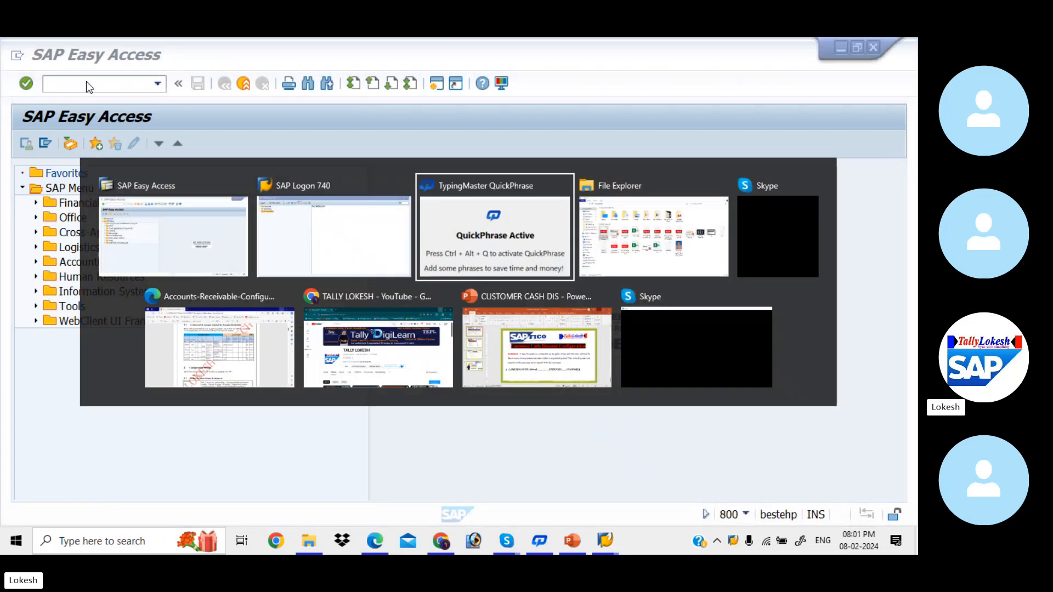
pyautogui.hotkey('alt', 'Tab')
pyautogui.hotkey('alt', 'Tab')
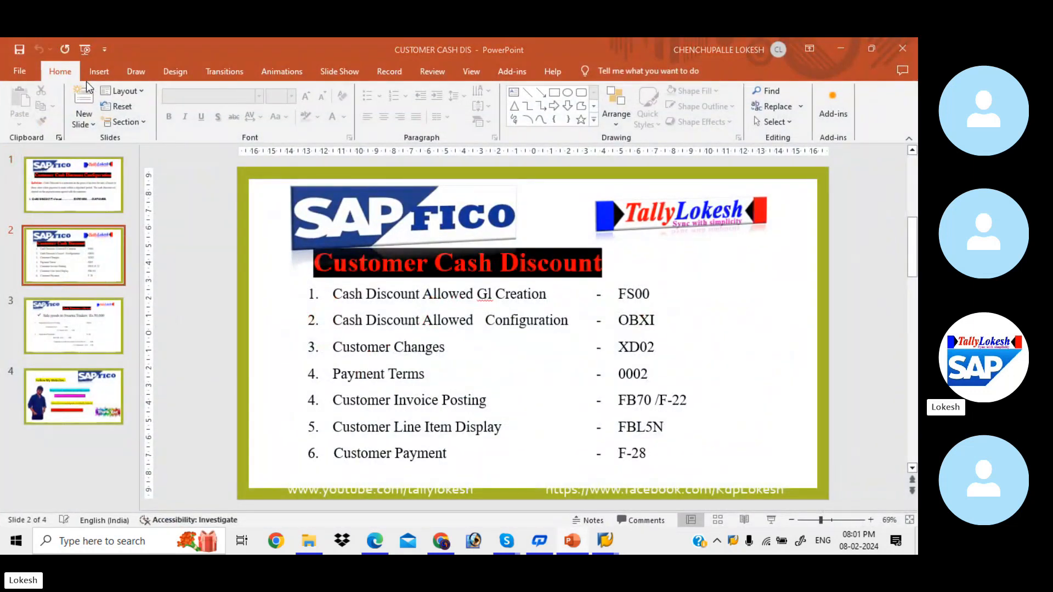
# - Switch back to SAP Easy Access and open transaction FS00
pyautogui.hotkey('alt', 'Tab')
pyautogui.write('FS00')
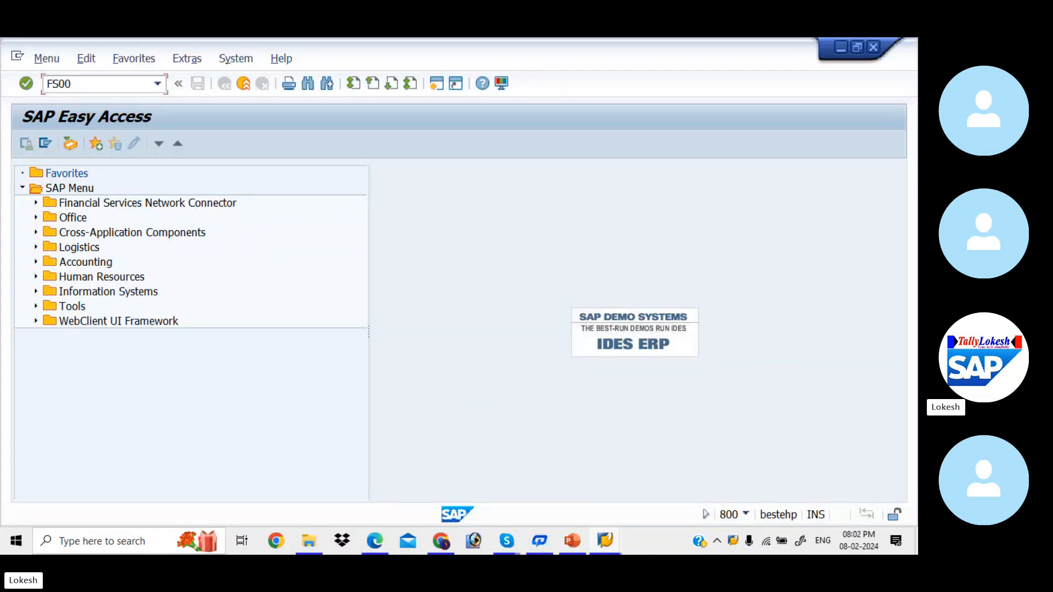
pyautogui.press('Return')
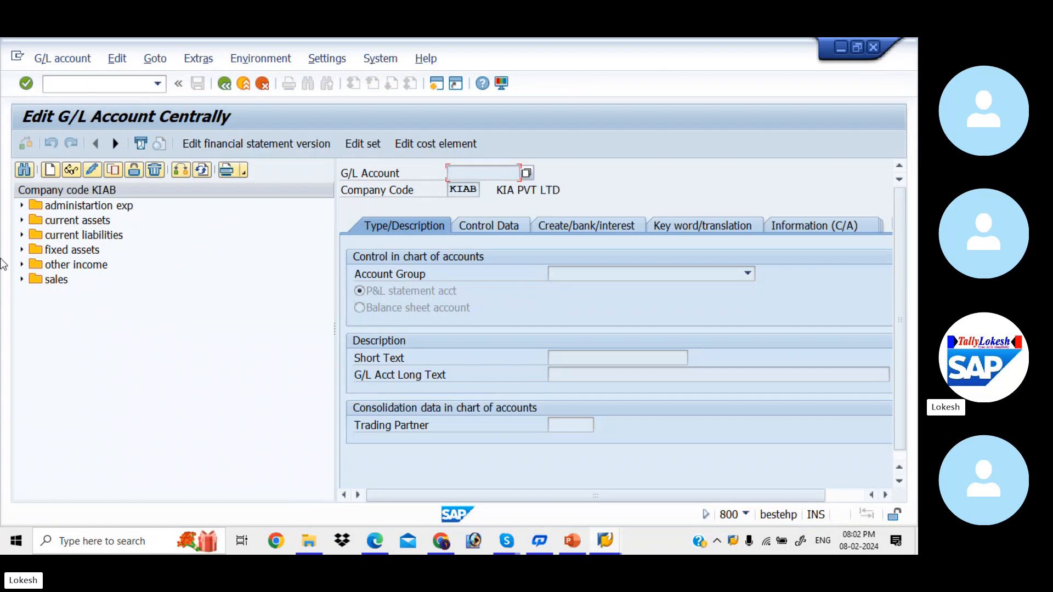
# - Switch to the Accounts-Receivable-Configuration PDF and examine the table of G/L accounts required for accounts receivable
pyautogui.hotkey('alt', 'Tab')
pyautogui.hotkey('alt', 'Tab')
pyautogui.hotkey('alt', 'Tab')
pyautogui.hotkey('alt', 'Tab')
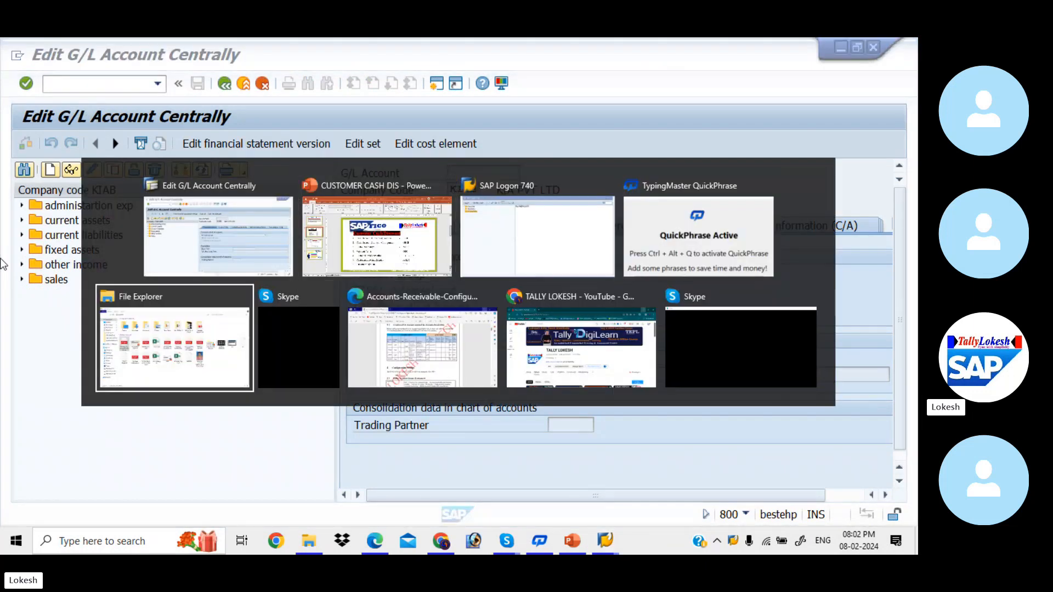
pyautogui.hotkey('alt', 'Tab')
pyautogui.hotkey('alt', 'Tab')
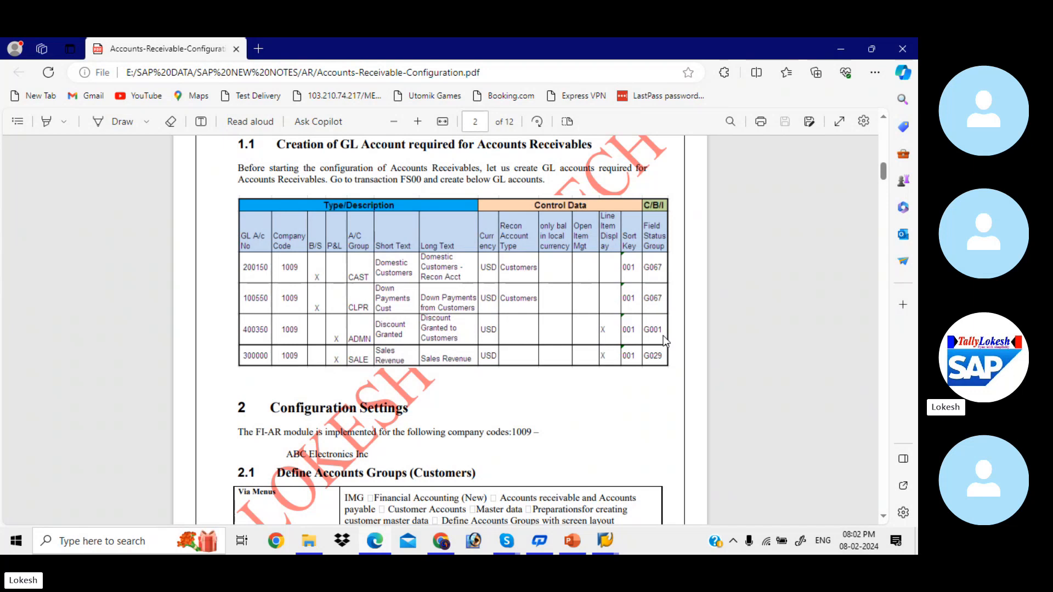
# - Return to SAP and copy the Purchase account 400005 under administartion exp to new G/L account 400006 in company code KIAB
pyautogui.hotkey('alt', 'Tab')
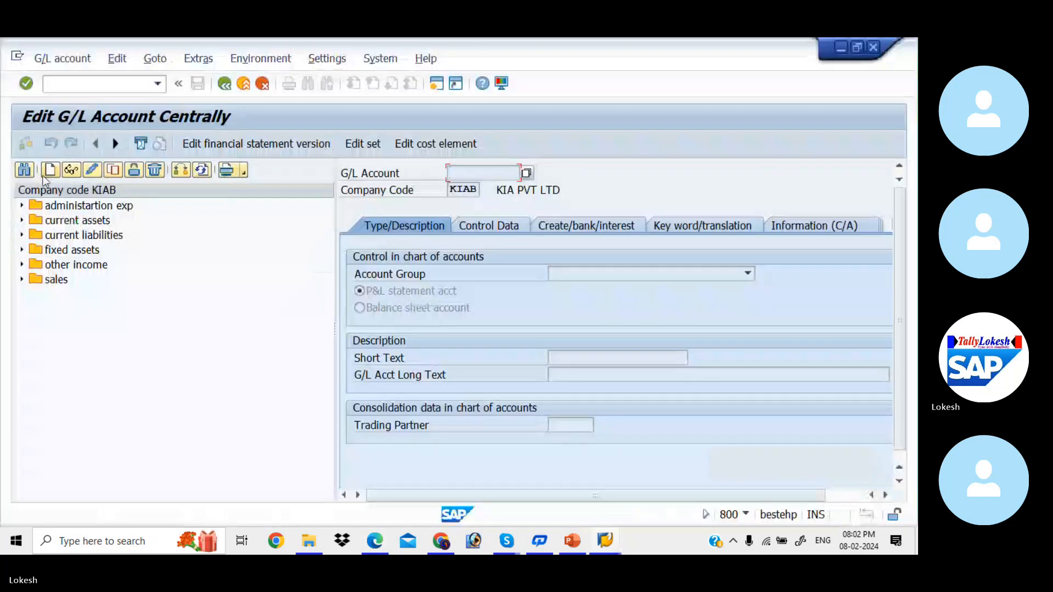
pyautogui.click(21, 205)
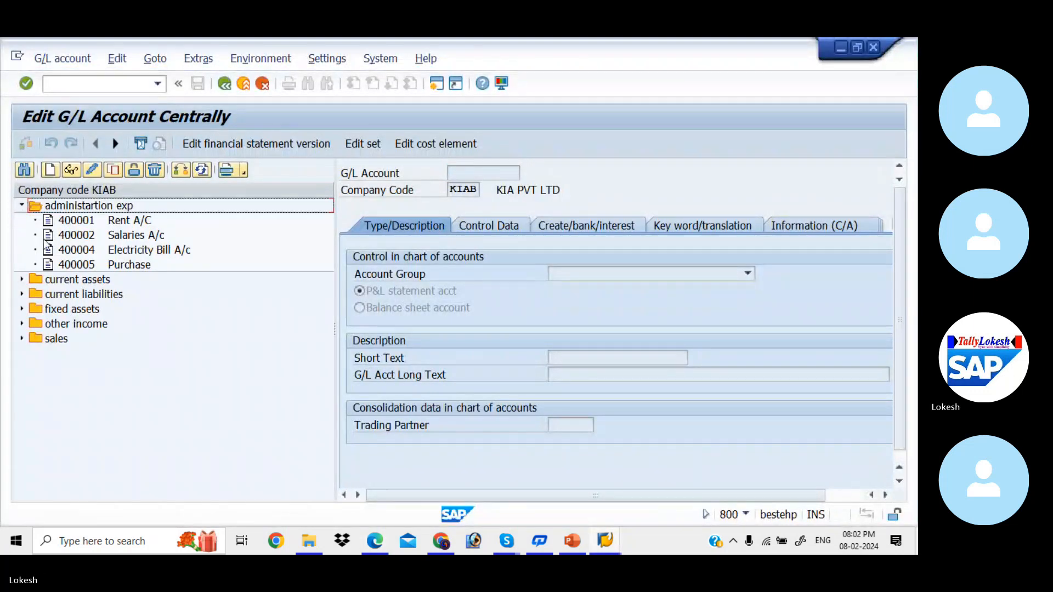
pyautogui.click(84, 264)
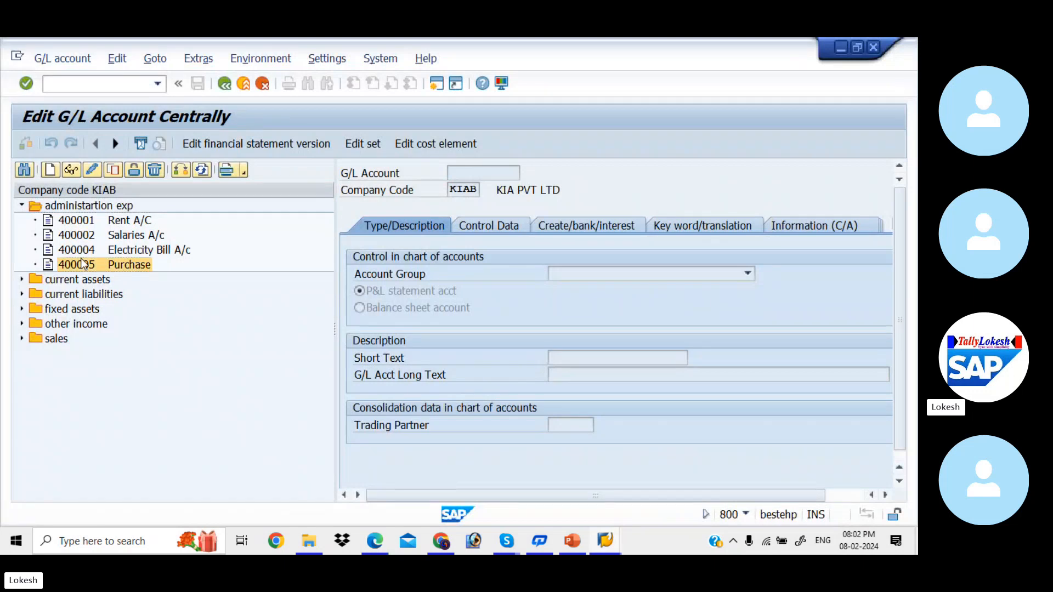
pyautogui.rightClick(84, 264)
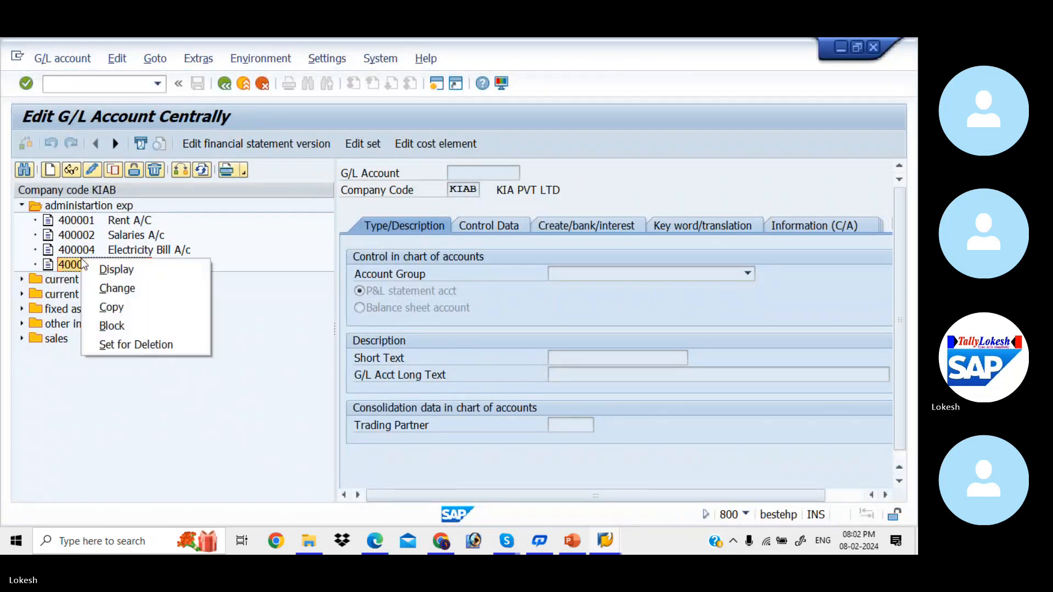
pyautogui.click(135, 310)
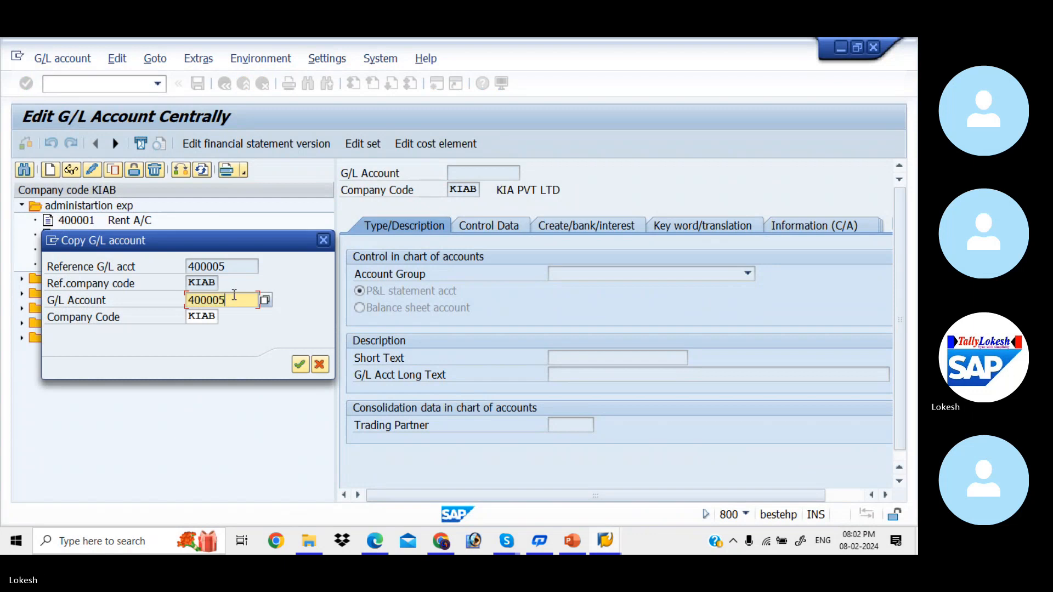
pyautogui.write('400006')
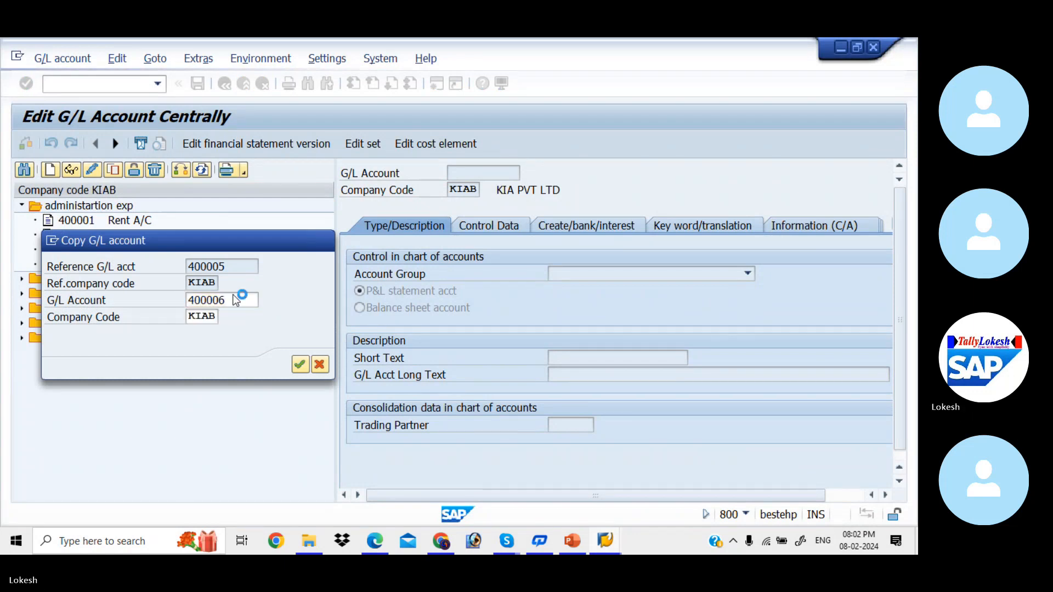
pyautogui.press('Return')
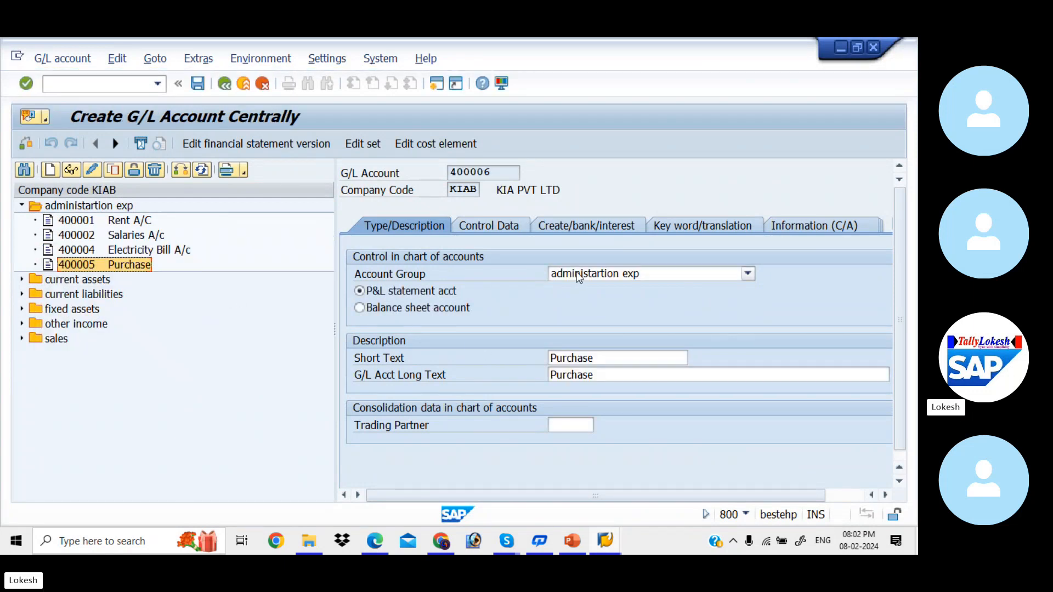
# - Replace the new account's short text with "Cash Discount Allow"
pyautogui.moveTo(607, 357); pyautogui.dragTo(374, 337)
pyautogui.press('BackSpace')
pyautogui.write('C')
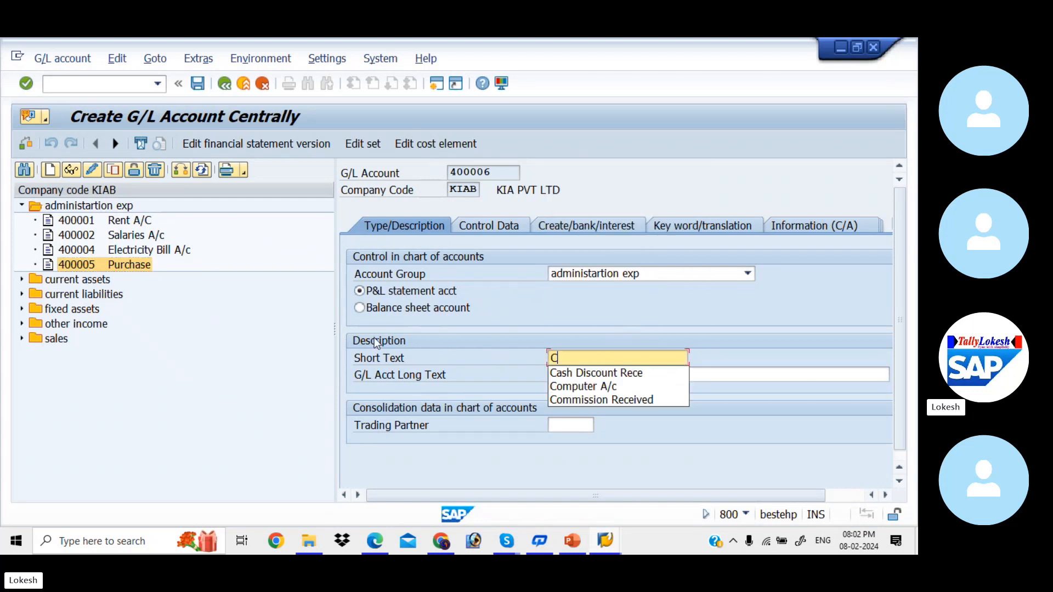
pyautogui.press('Down')
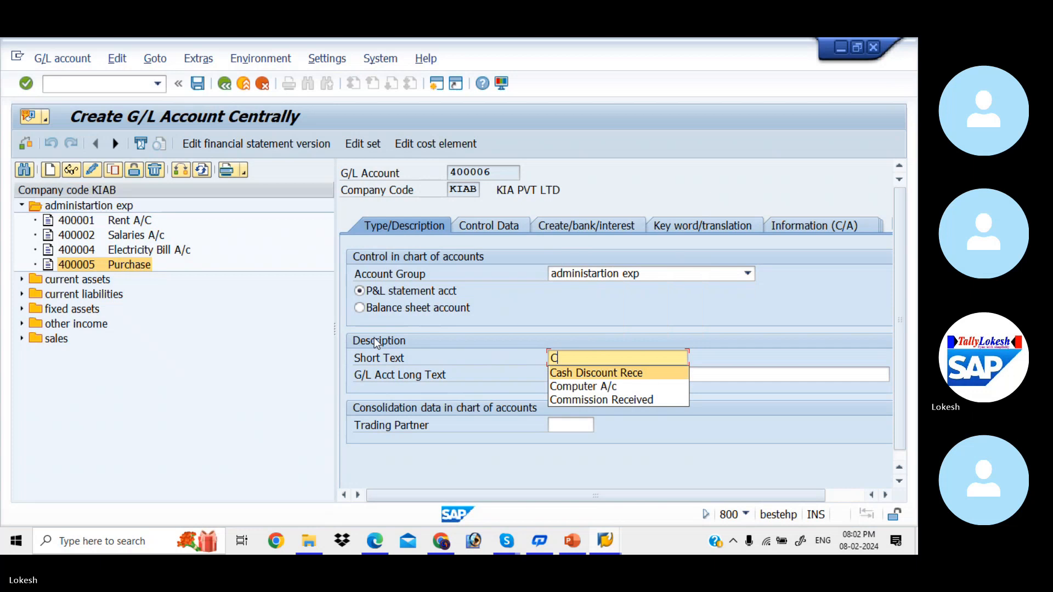
pyautogui.press('Tab')
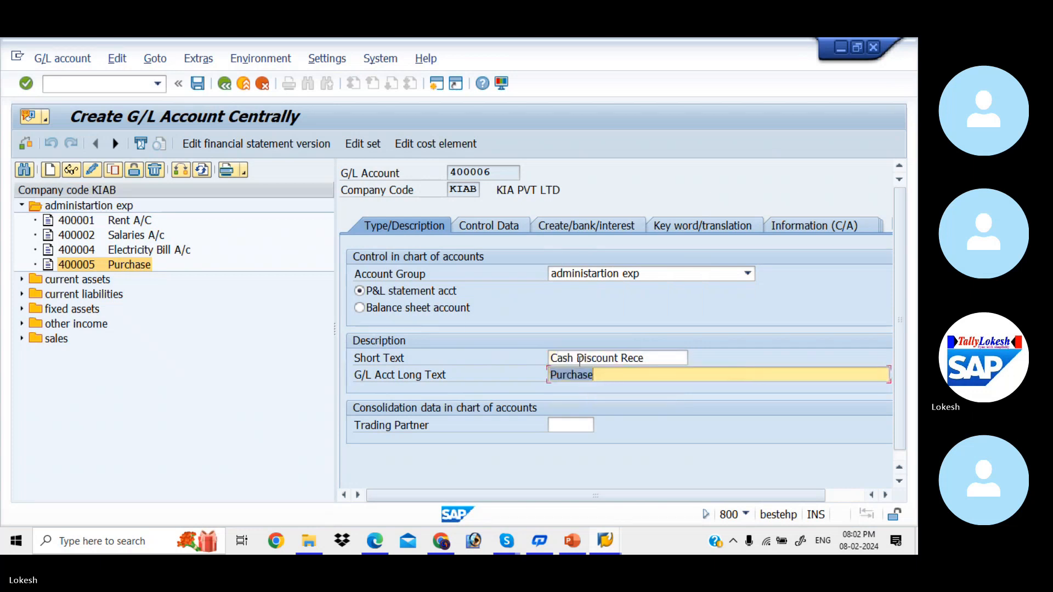
pyautogui.click(658, 359)
pyautogui.press('BackSpace')
pyautogui.press('BackSpace')
pyautogui.press('BackSpace')
pyautogui.press('BackSpace')
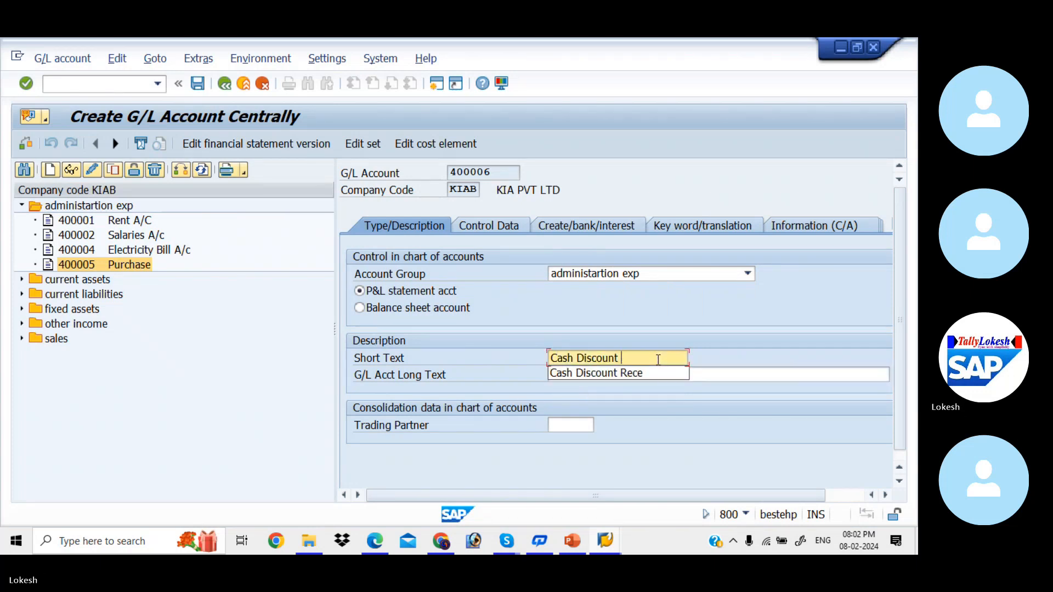
pyautogui.write('a')
pyautogui.press('BackSpace')
pyautogui.write('A')
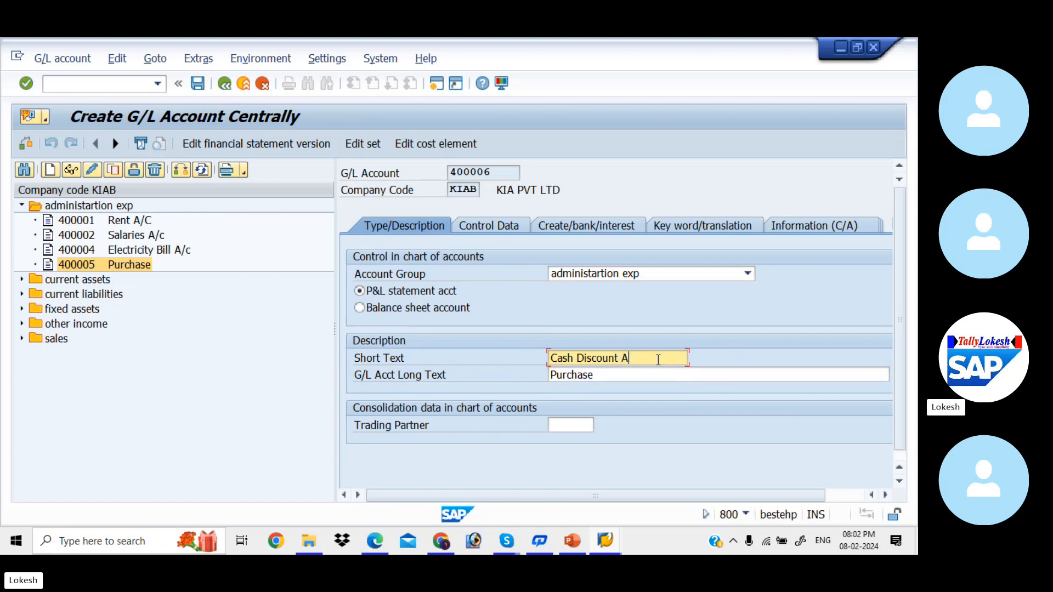
pyautogui.write('llow')
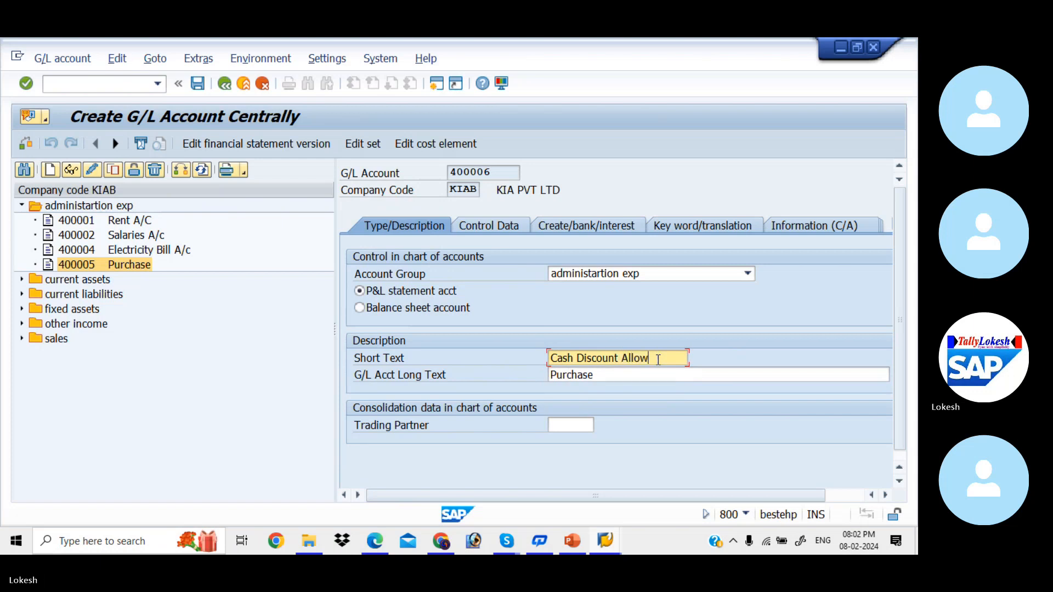
pyautogui.press('Return')
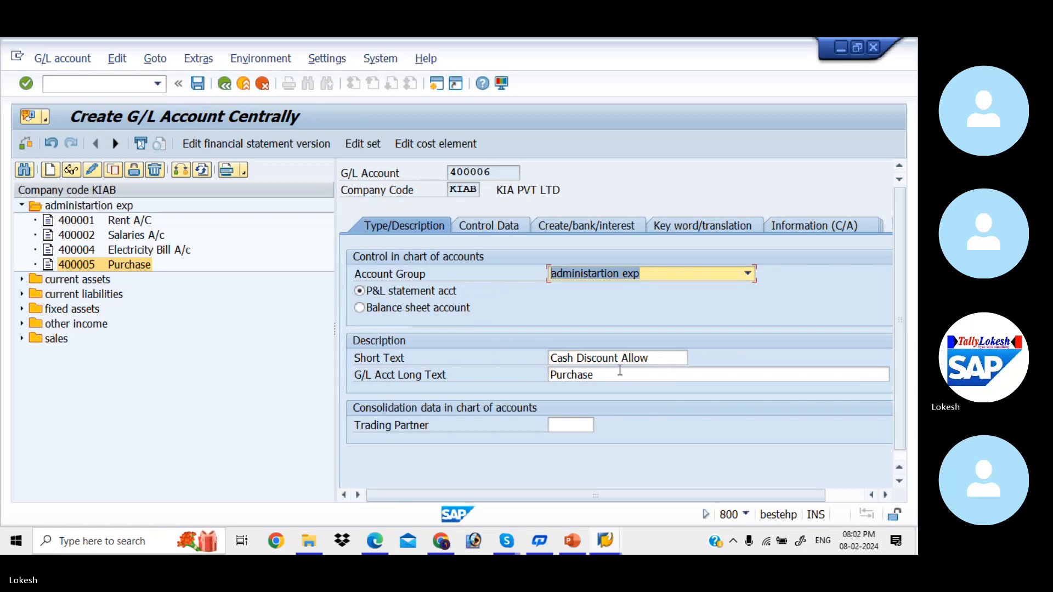
# - Copy the short text into the G/L account long text and complete it as "Cash Discount Allowed"
pyautogui.click(660, 360)
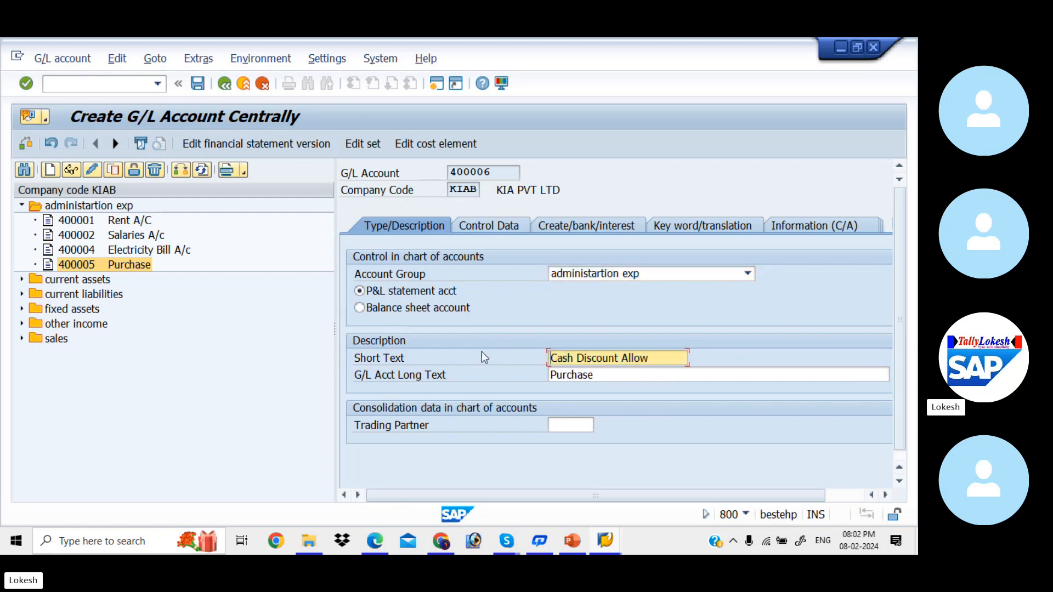
pyautogui.press('Tab')
pyautogui.hotkey('ctrl', 'v')
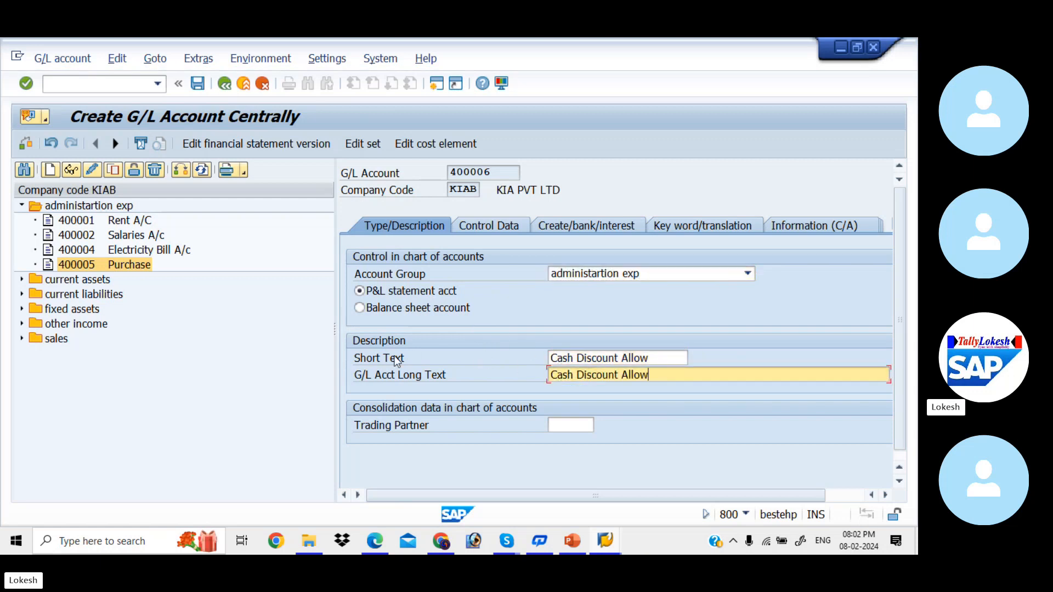
pyautogui.write('ed')
# - Widen the account detail area and review the Control Data of account 400006, including line item display and sort key
pyautogui.moveTo(336, 327); pyautogui.dragTo(286, 327)
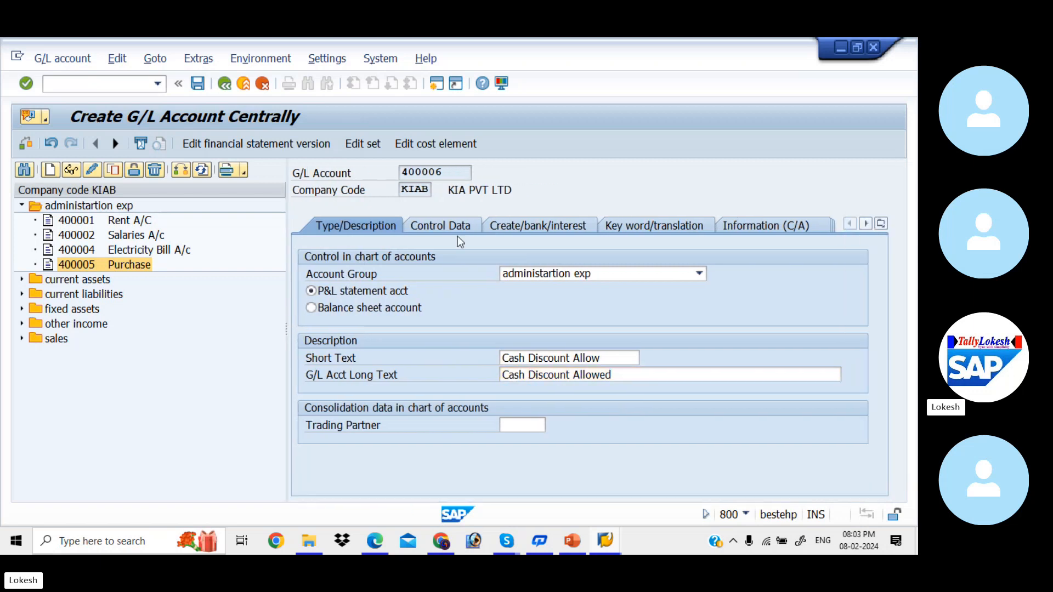
pyautogui.click(464, 228)
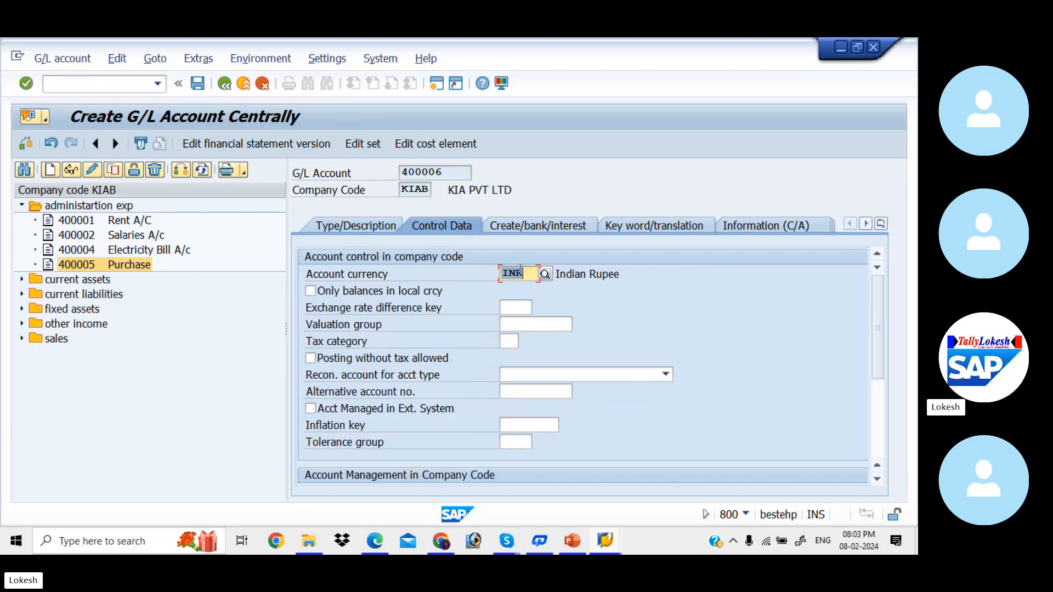
pyautogui.moveTo(877, 314); pyautogui.dragTo(864, 419)
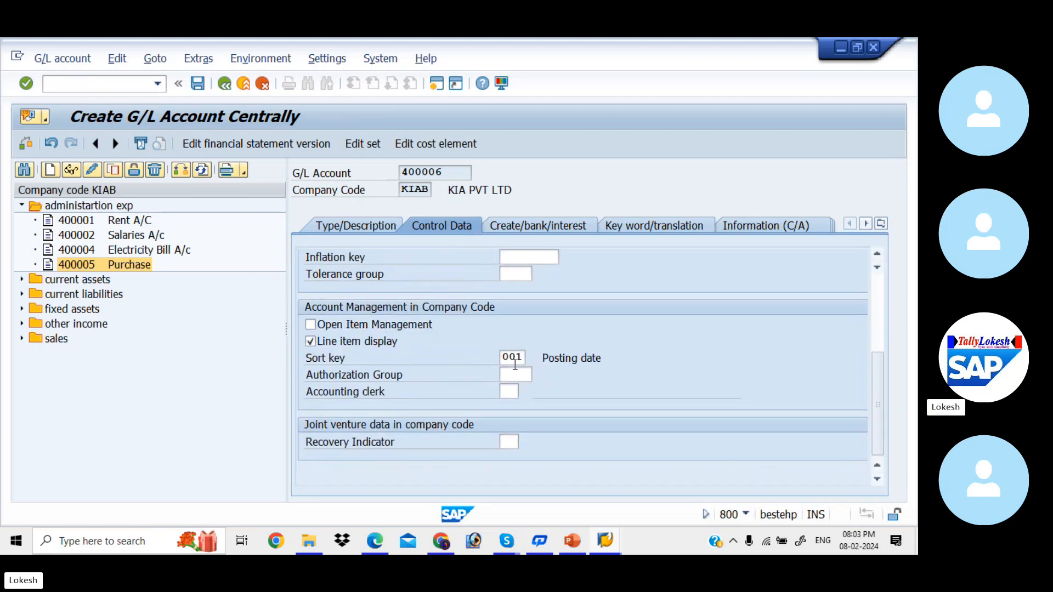
# - Review the field status group of G/L account 400006 and save the Cash Discount Allowed account
pyautogui.click(535, 226)
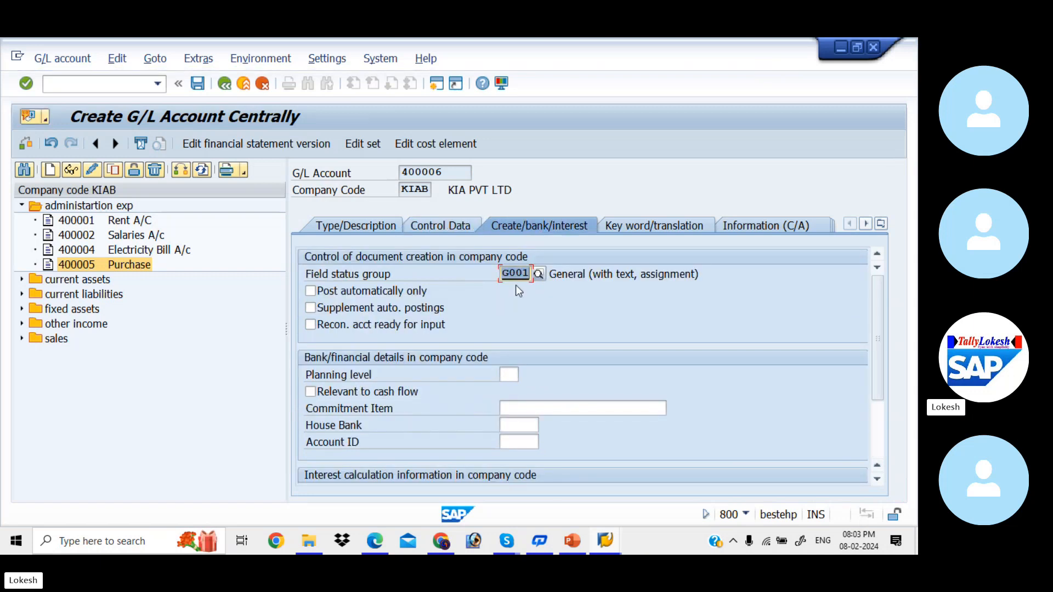
pyautogui.click(357, 229)
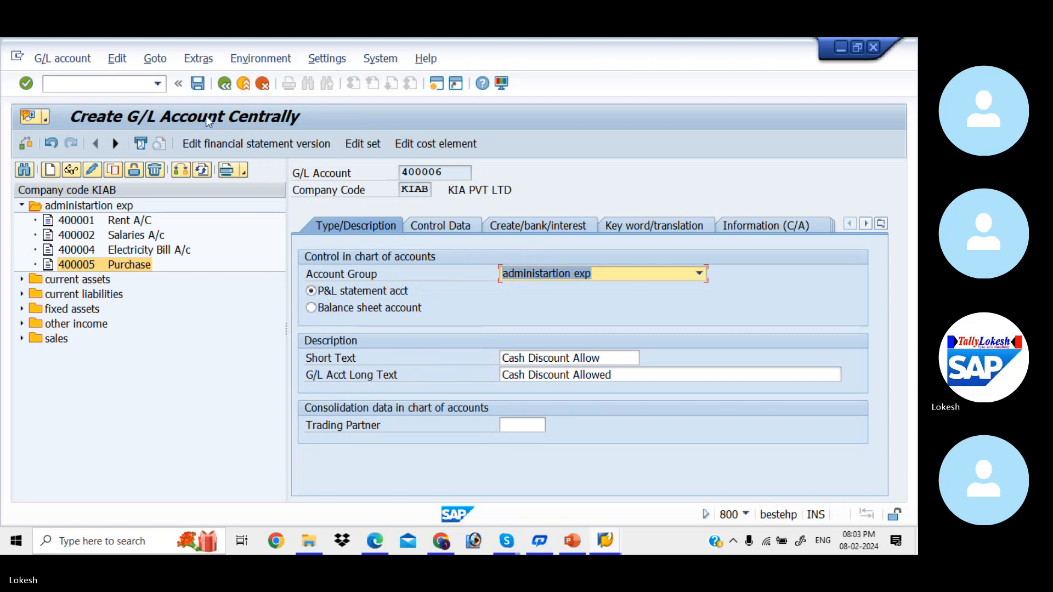
pyautogui.click(198, 83)
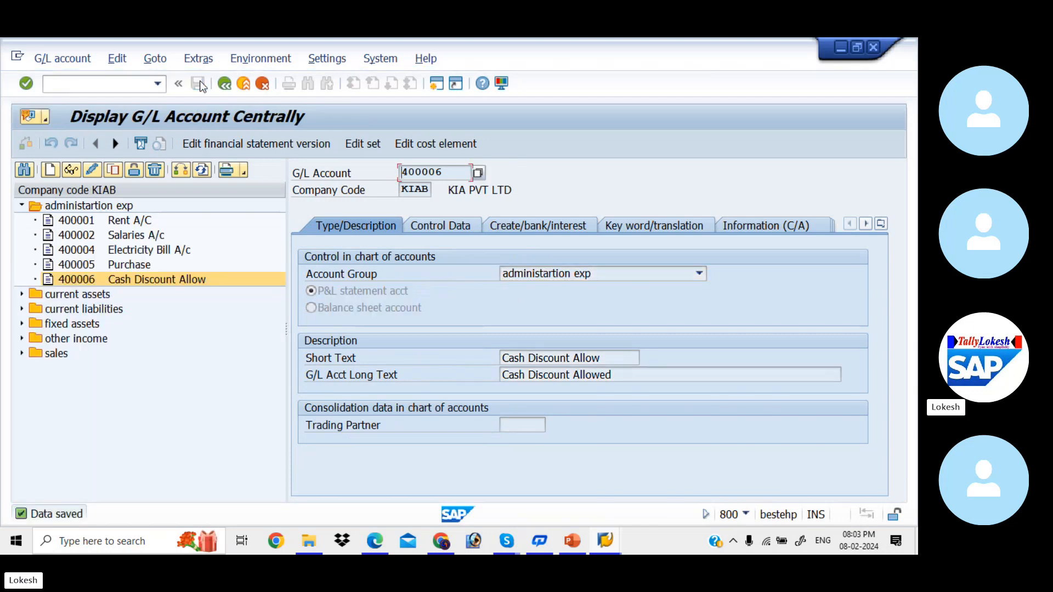
# - Check the configuration list in PowerPoint, and open SAP transaction OBXI for chart of accounts KIAA
pyautogui.hotkey('alt', 'Tab')
pyautogui.press('Tab')
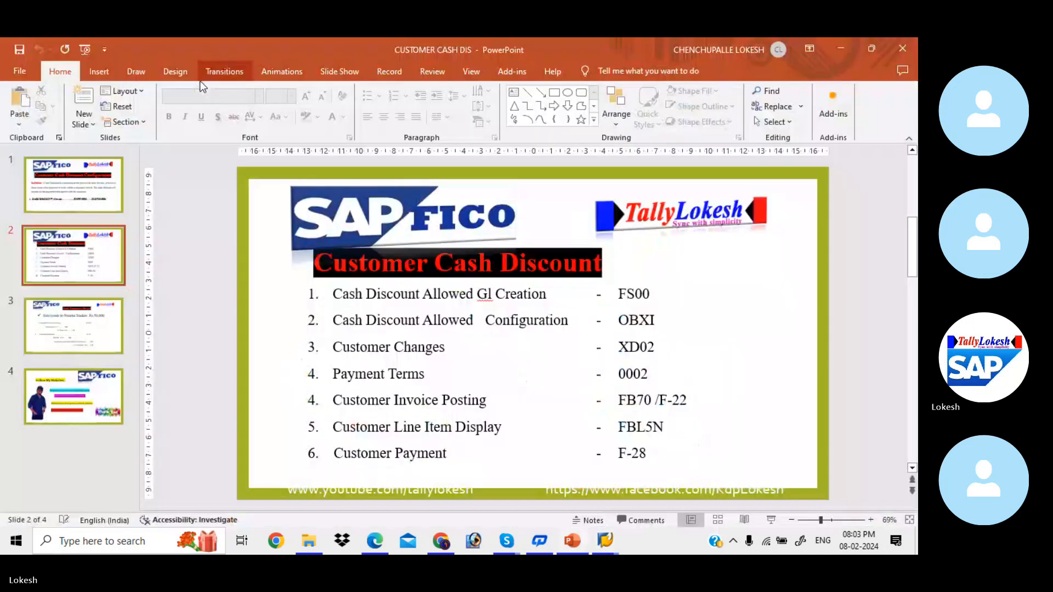
pyautogui.hotkey('alt', 'Tab')
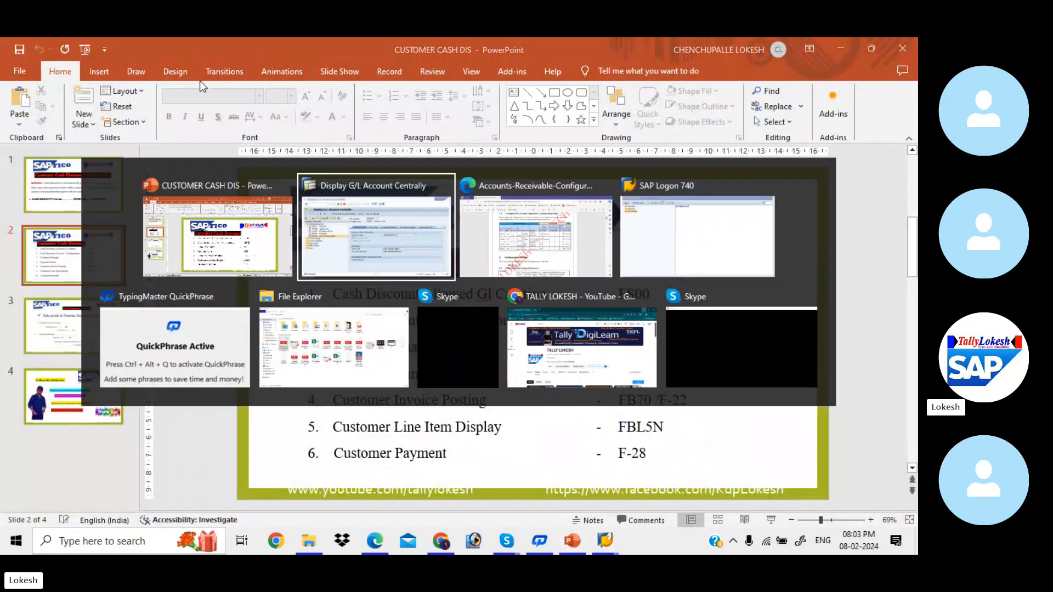
pyautogui.click(140, 80)
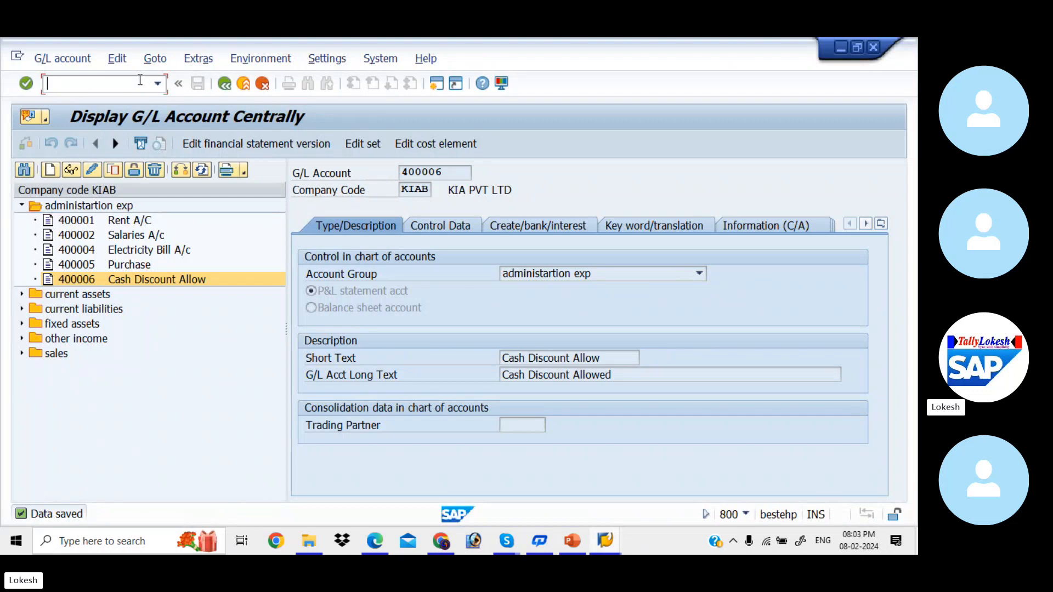
pyautogui.write('/NO')
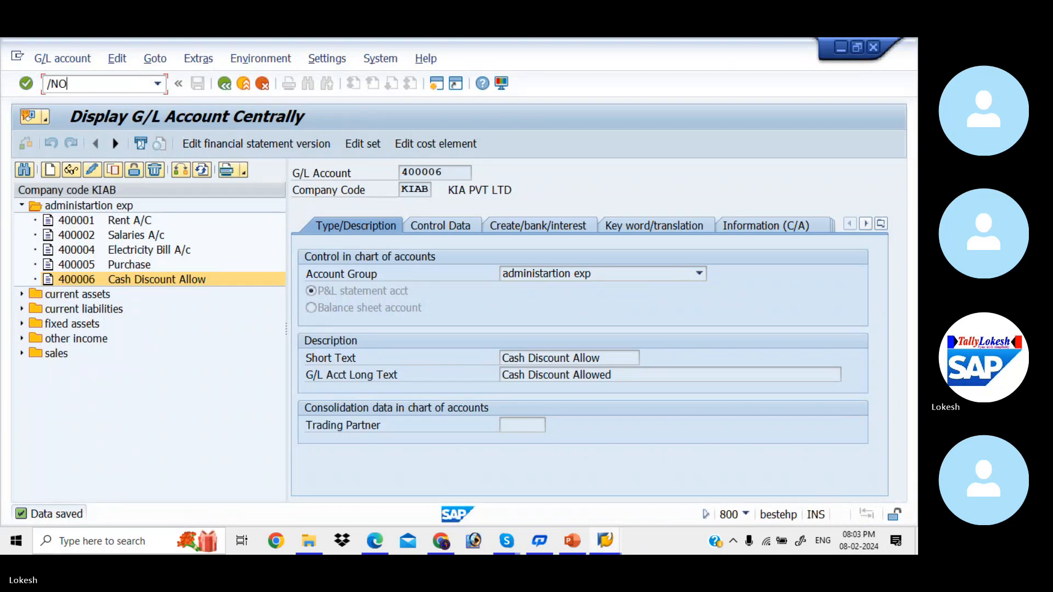
pyautogui.write('BXI')
pyautogui.press('Return')
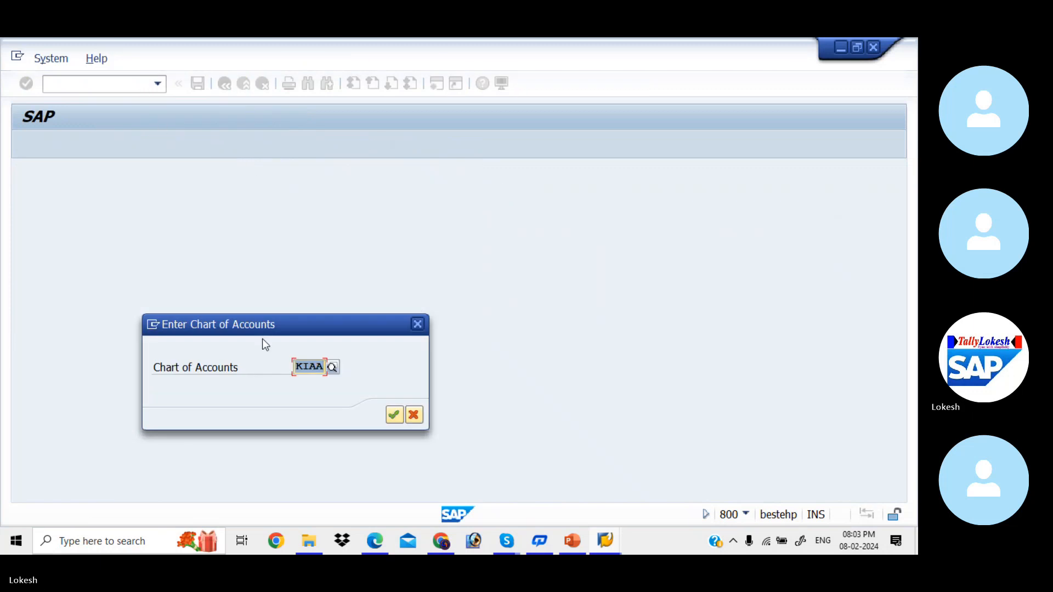
pyautogui.click(392, 415)
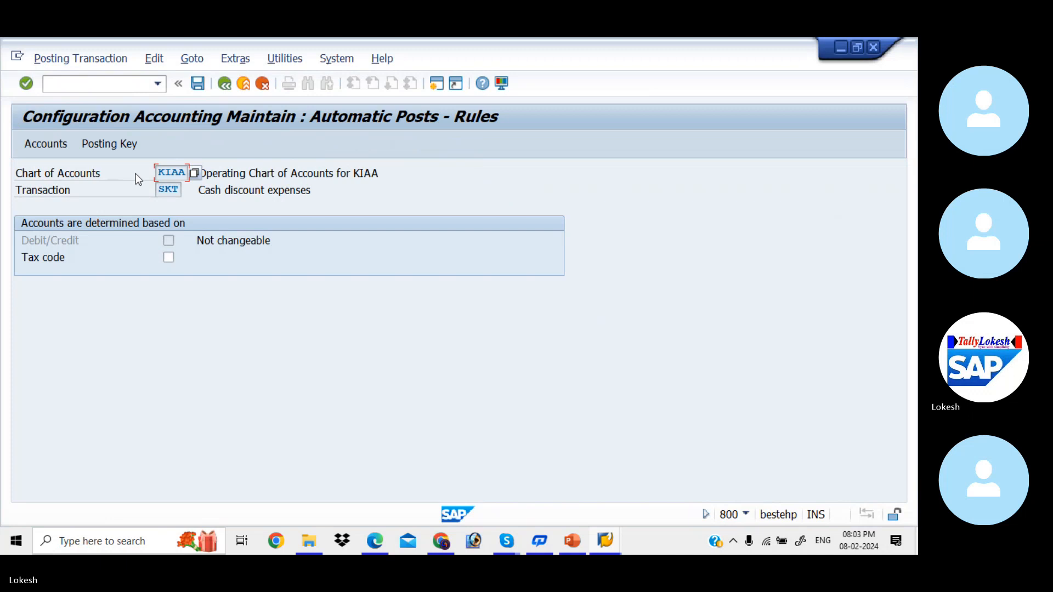
# - Save the SKT cash discount expenses rules and assign account 400006 Cash Discount Allowed, saving under the Accounts Receivable for KIAA customizing request
pyautogui.click(115, 149)
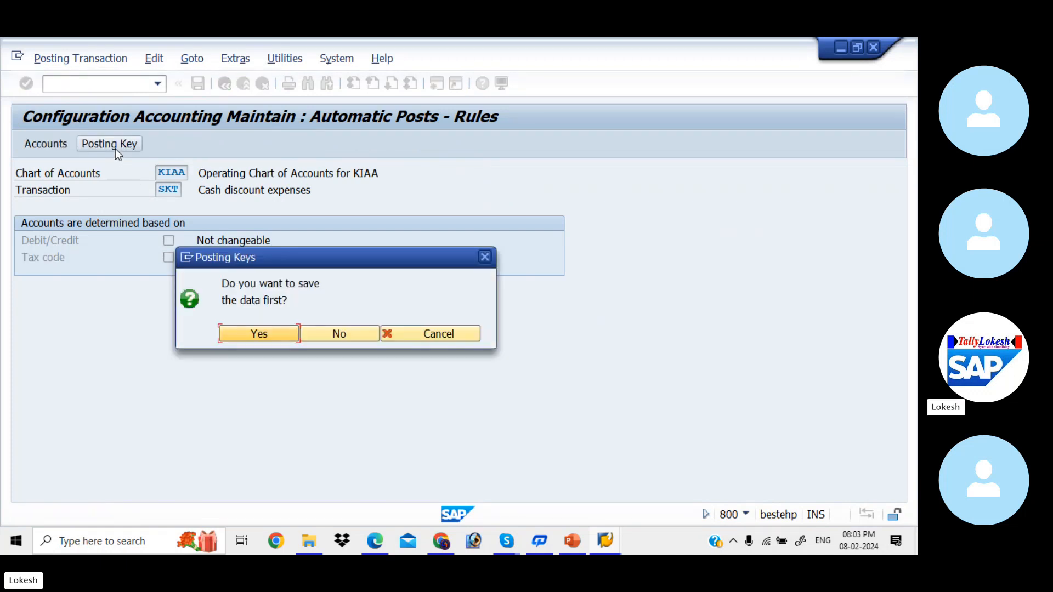
pyautogui.click(274, 335)
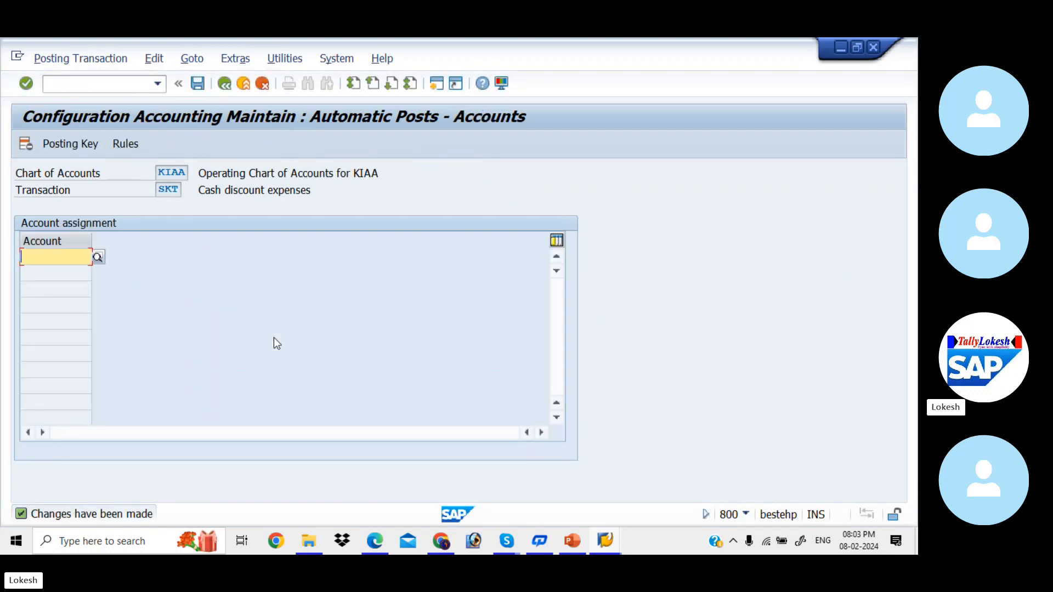
pyautogui.click(98, 260)
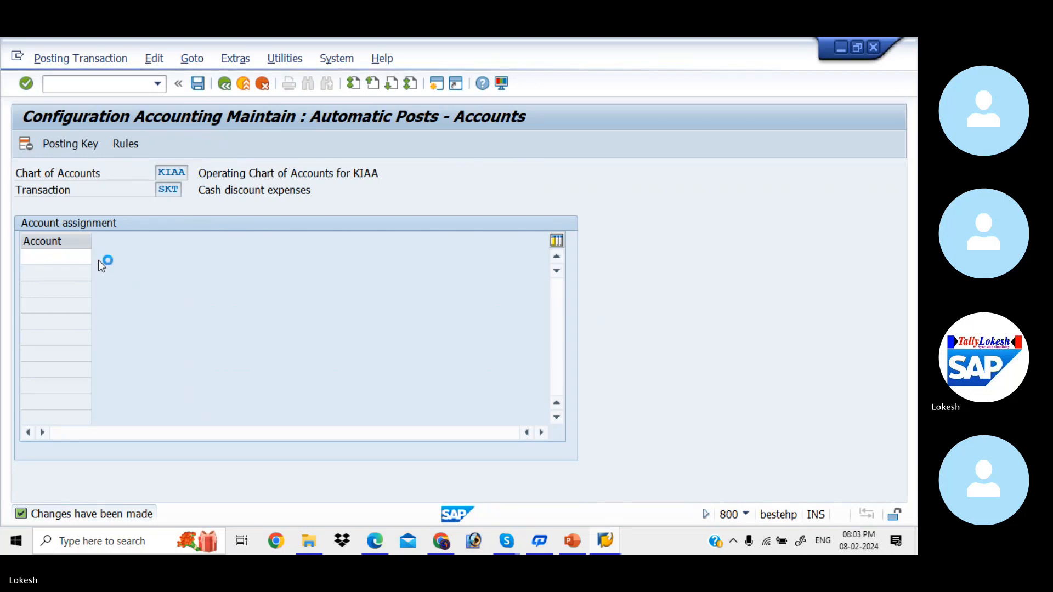
pyautogui.click(211, 284)
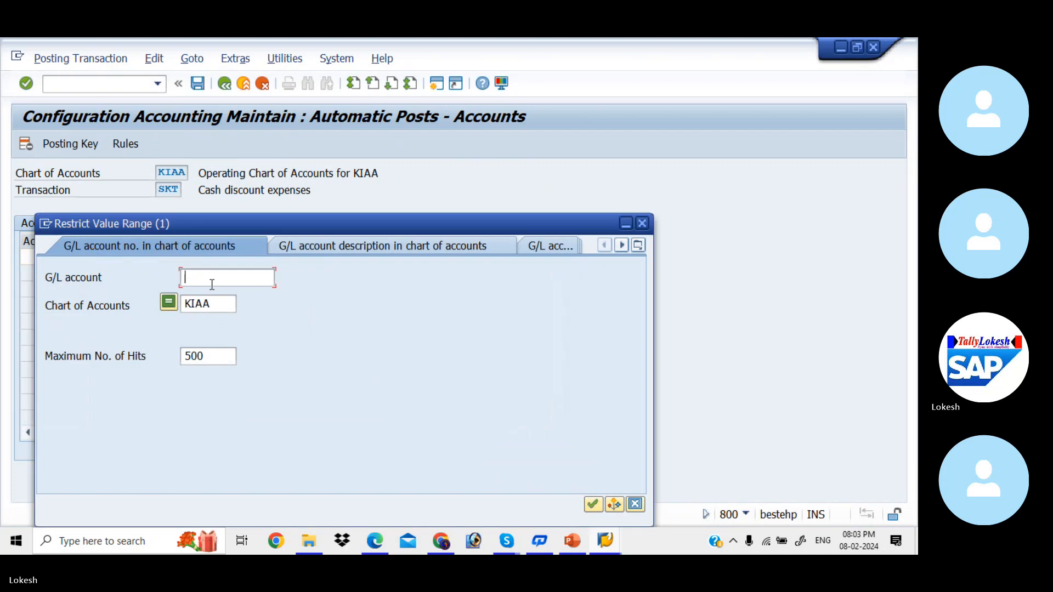
pyautogui.press('Return')
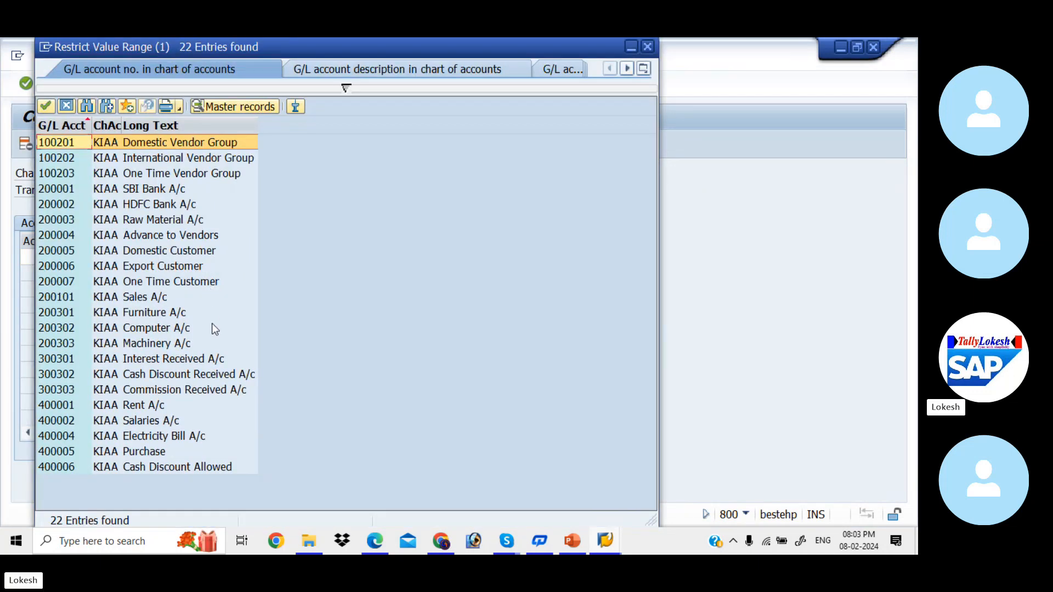
pyautogui.doubleClick(198, 466)
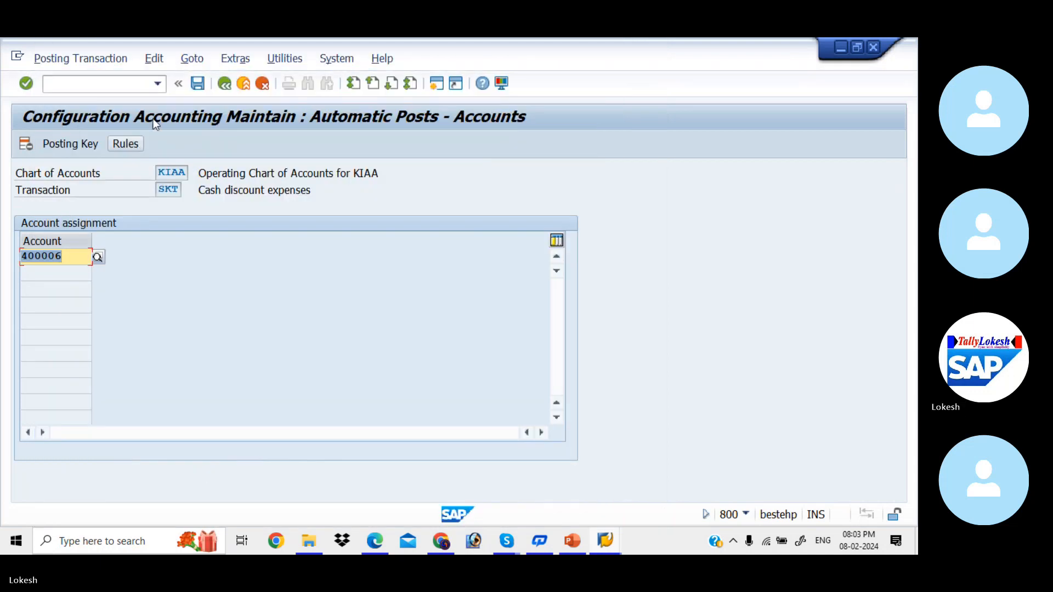
pyautogui.click(197, 85)
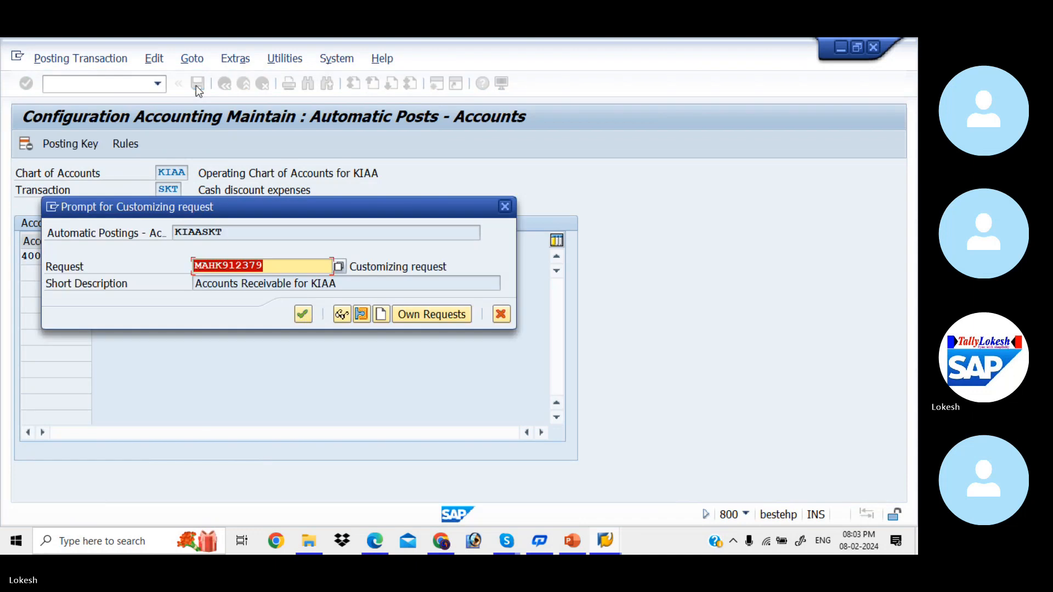
pyautogui.click(307, 308)
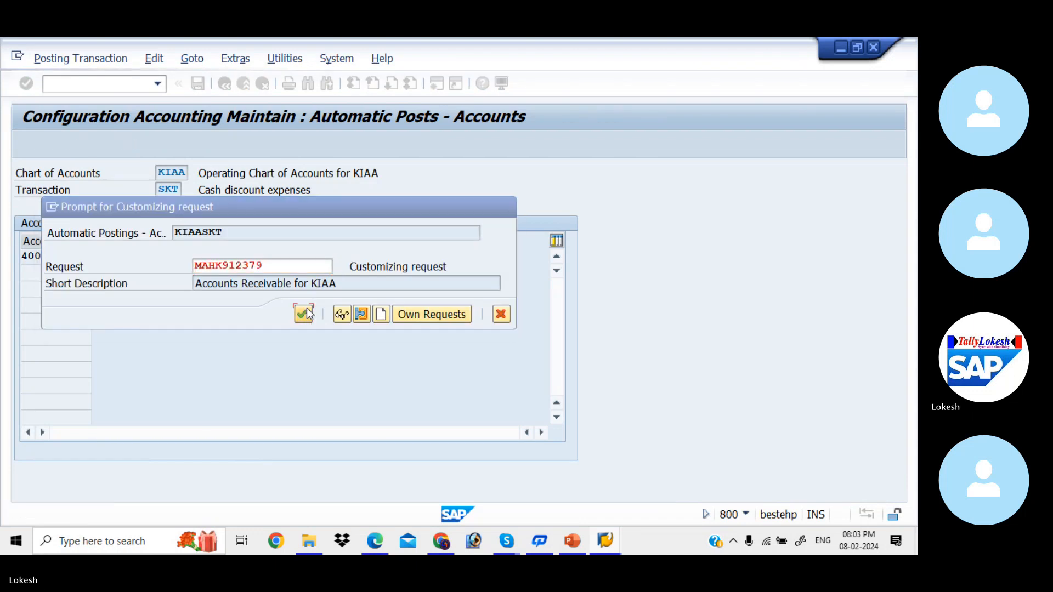
# - Check the next transaction on the PowerPoint slide, and open the XD02 customer change screen in SAP
pyautogui.hotkey('alt', 'Tab')
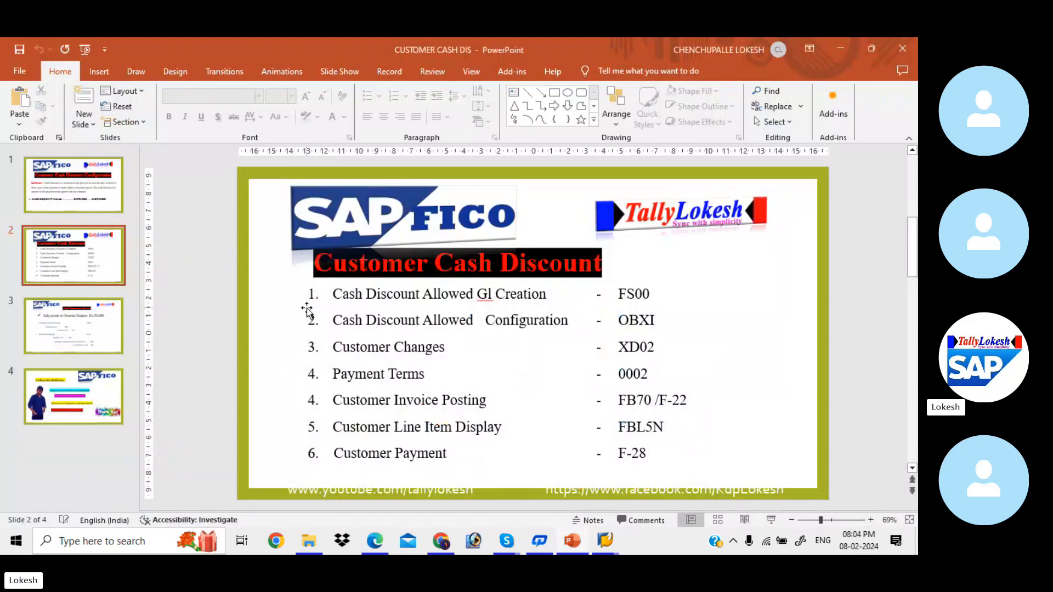
pyautogui.hotkey('alt', 'Tab')
pyautogui.click(124, 89)
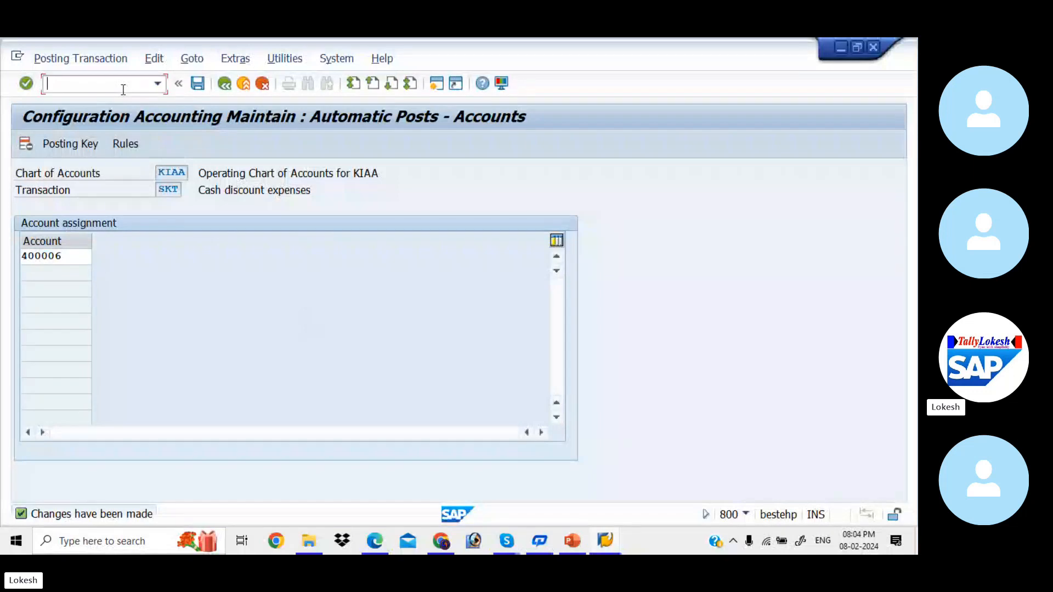
pyautogui.write('/NXD')
pyautogui.press('Return')
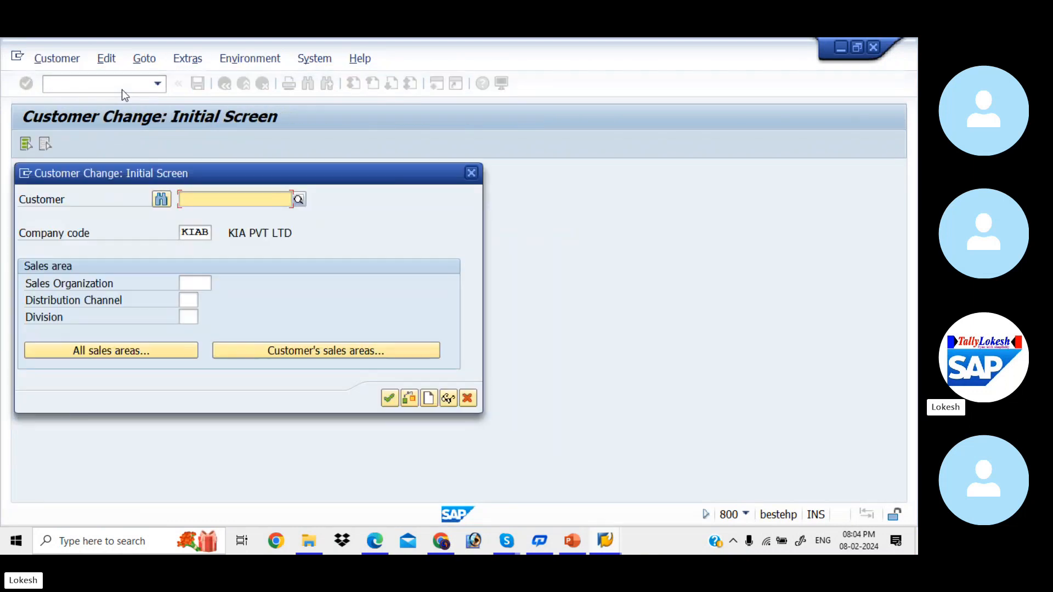
# - Try to open a customer picked from the company code KIAB customer list for changing
pyautogui.click(299, 202)
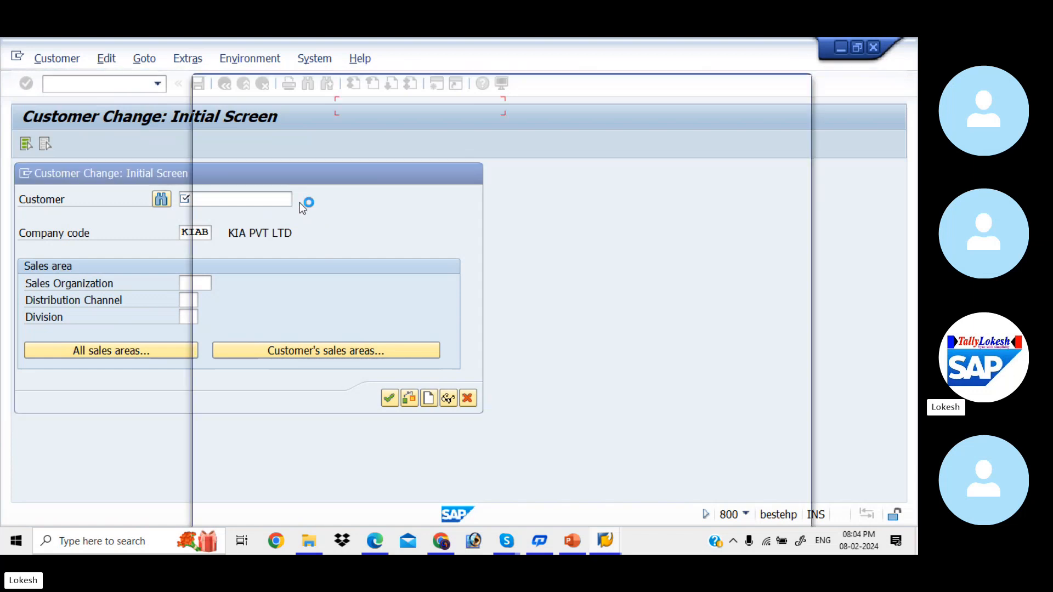
pyautogui.press('Return')
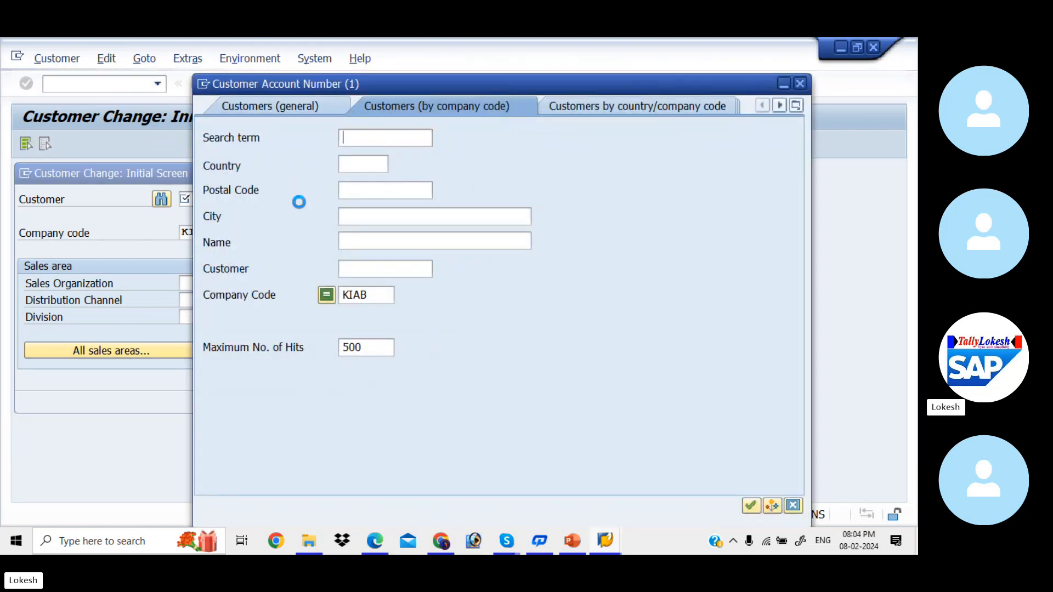
pyautogui.doubleClick(354, 175)
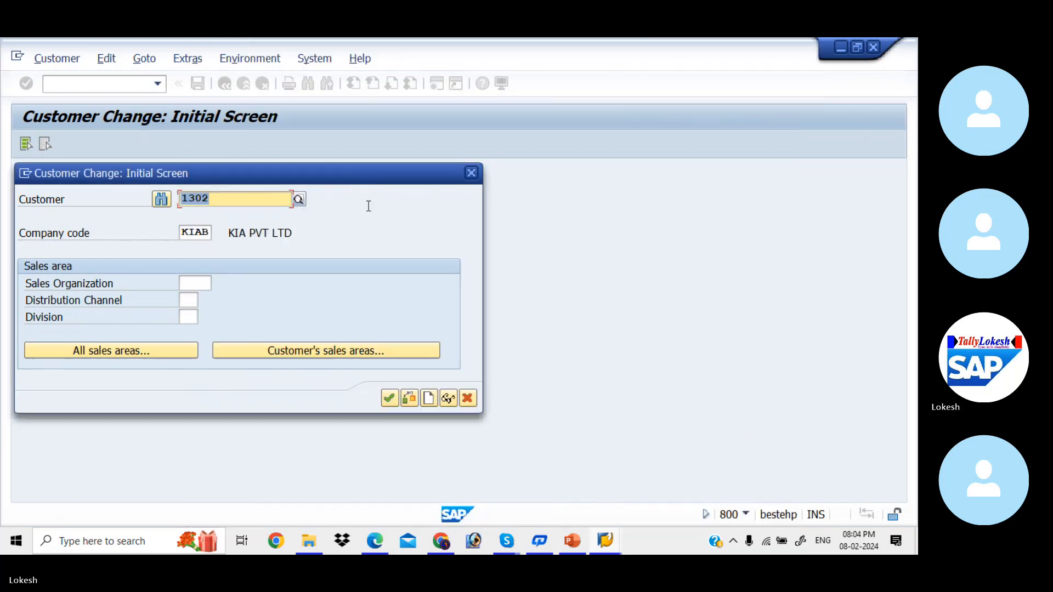
pyautogui.click(390, 397)
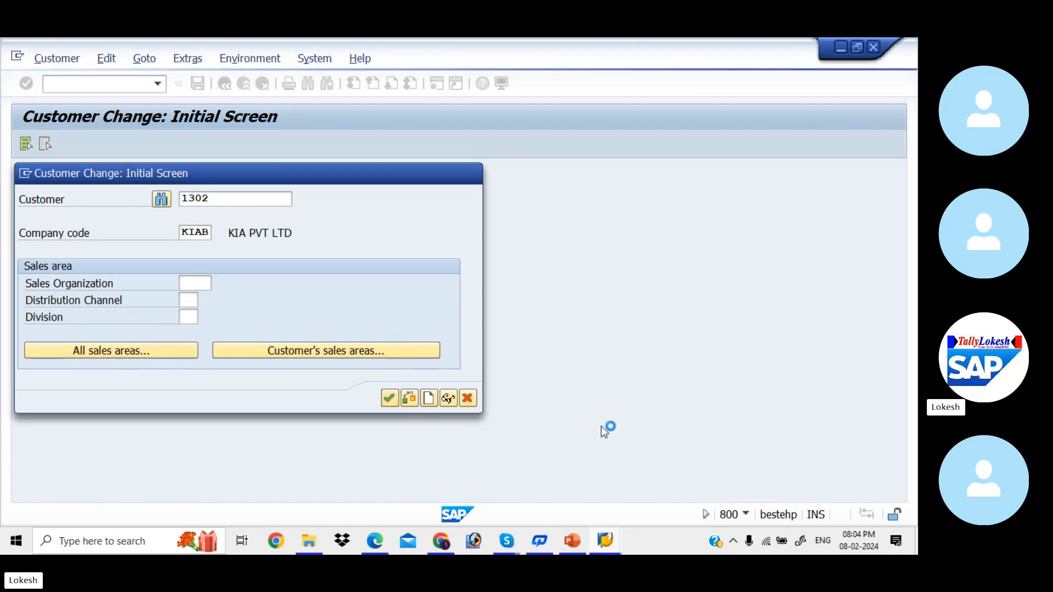
# - Switch to SAP Logon 740 and open the EHP7 system connection
pyautogui.moveTo(605, 540)
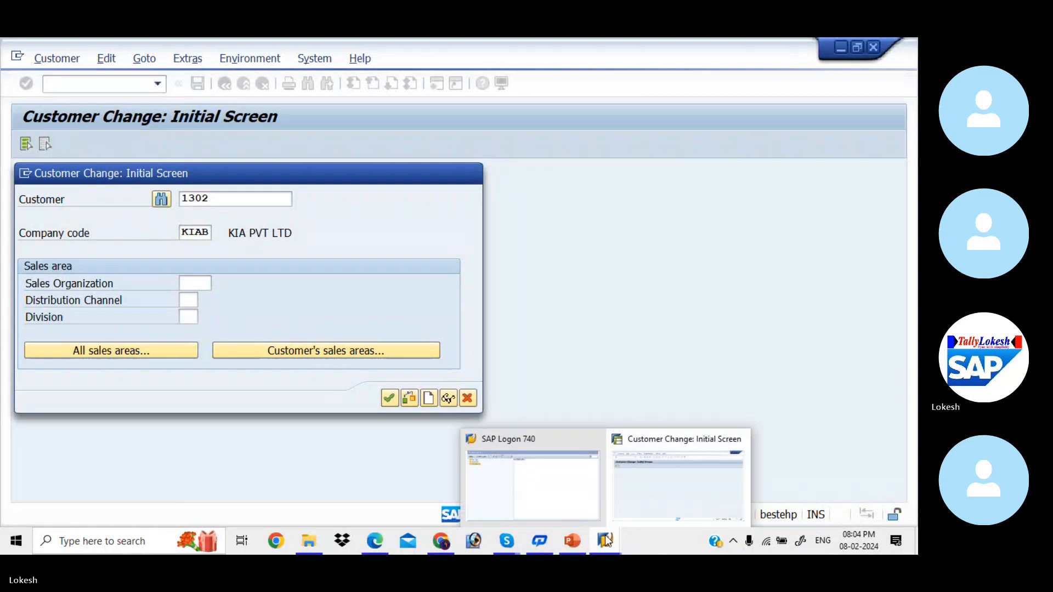
pyautogui.click(560, 507)
pyautogui.click(402, 101)
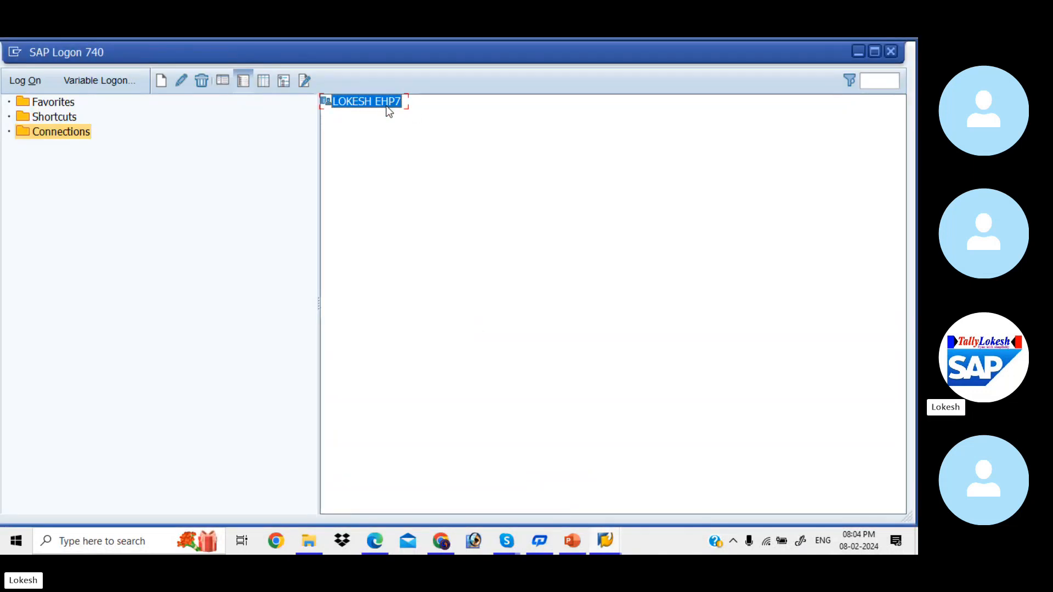
pyautogui.doubleClick(386, 107)
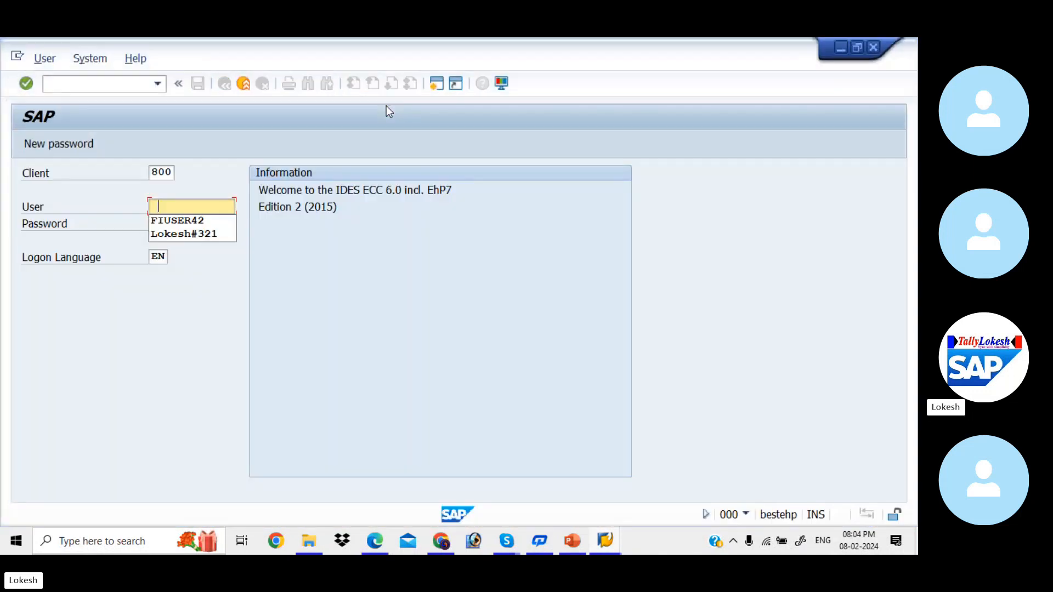
# - Log on to client 800 with the saved user ID and the account password, ending any other logons in the system
pyautogui.press('Down')
pyautogui.press('Tab')
pyautogui.write('*')
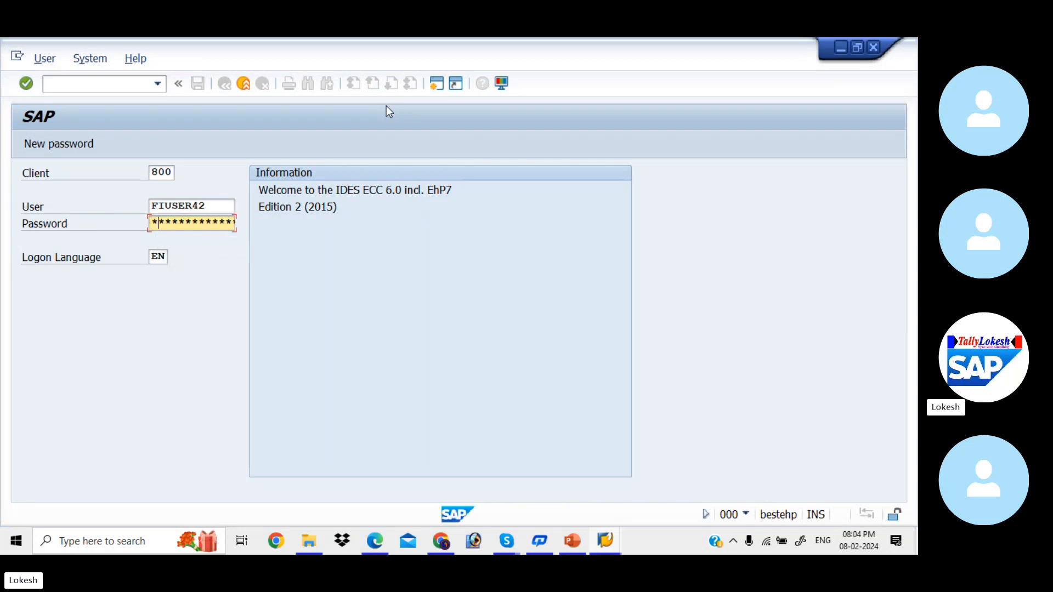
pyautogui.write('****')
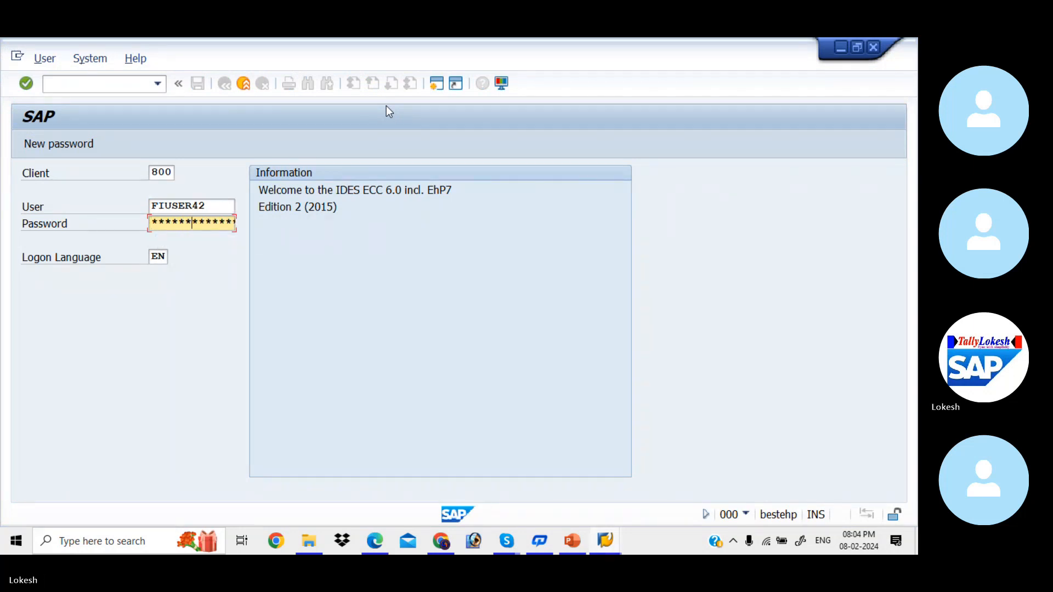
pyautogui.press('Return')
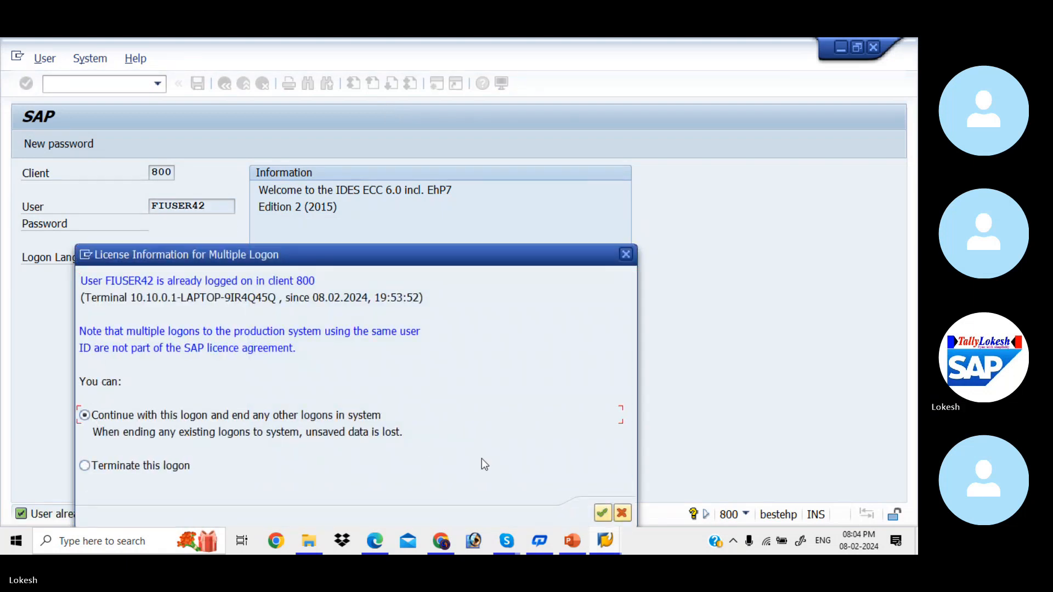
pyautogui.click(601, 513)
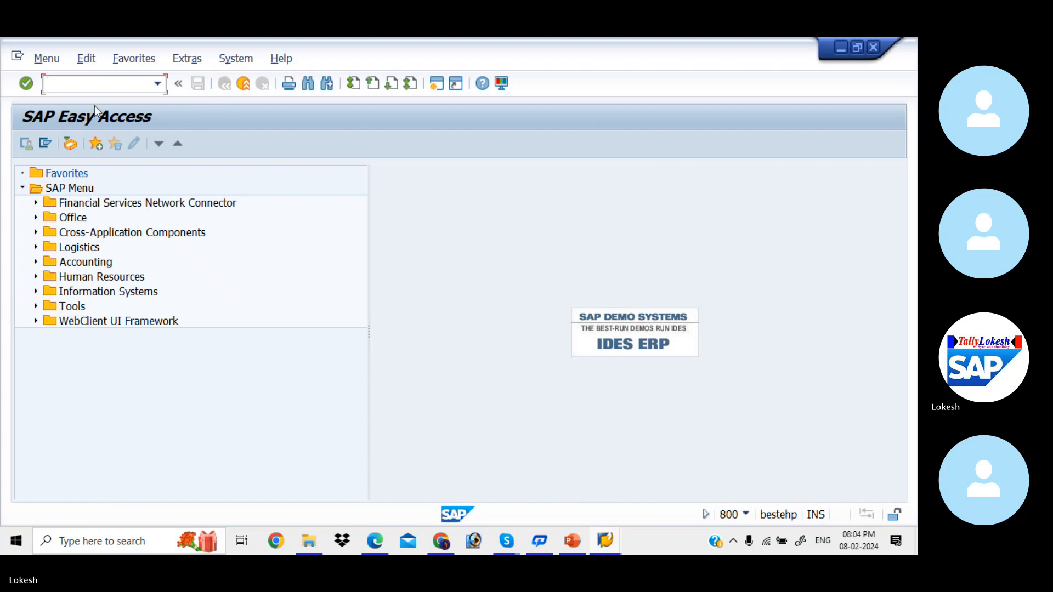
# - Start the XD02 customer change transaction and enter company code KIAB
pyautogui.write('XD02')
pyautogui.press('Return')
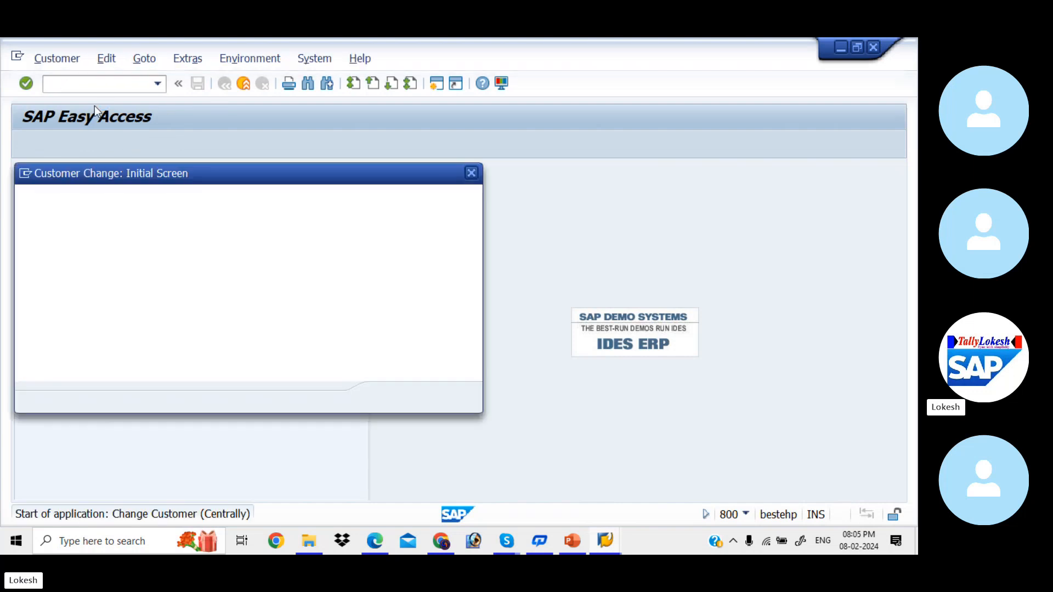
pyautogui.click(194, 232)
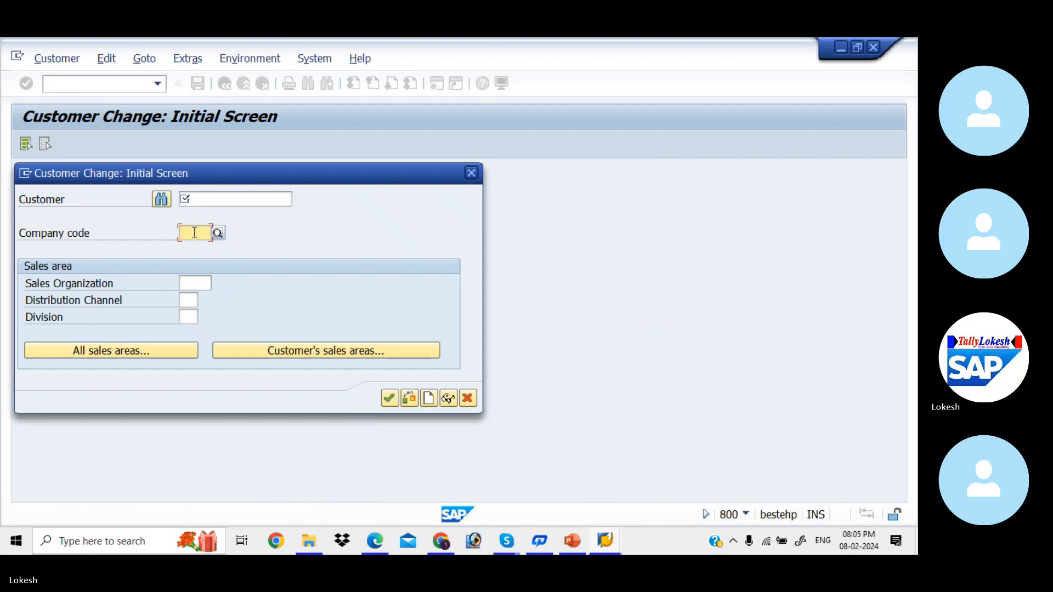
pyautogui.write('KIAB')
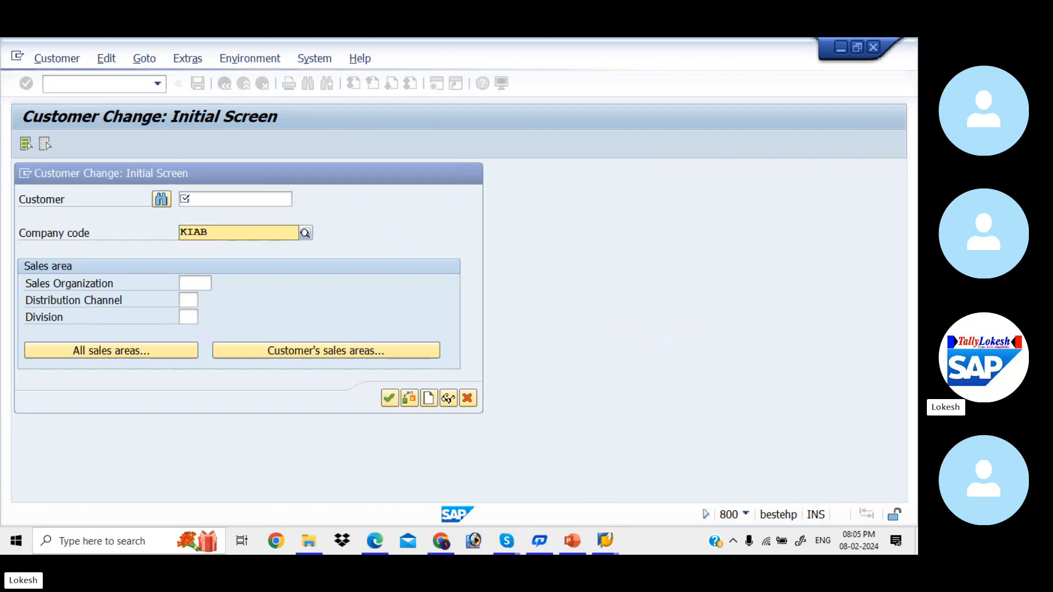
pyautogui.press('Tab')
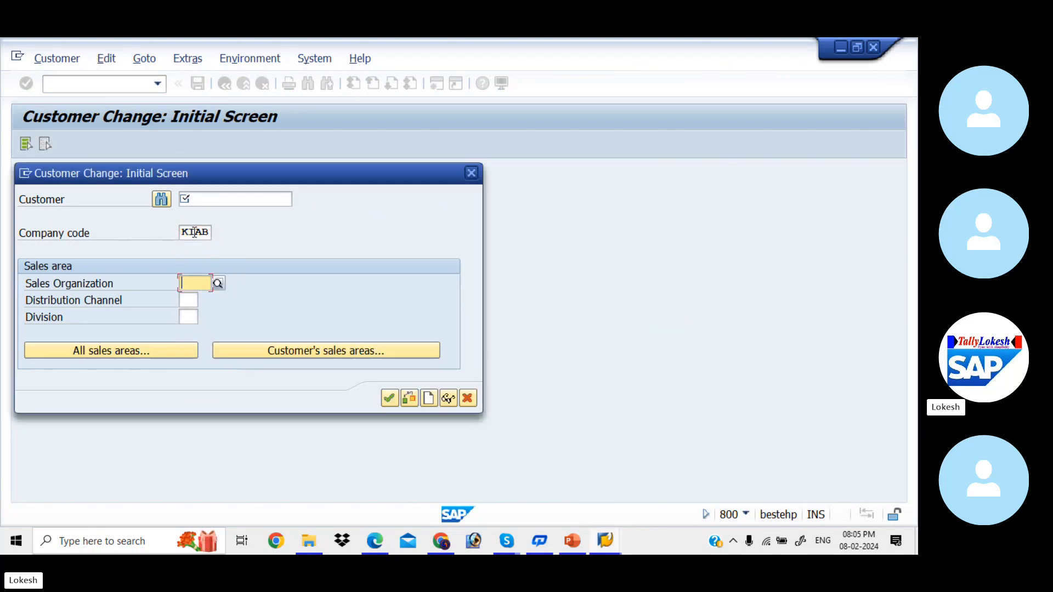
# - Select customer TATA PVT LTD from the company code's customer list and open its general data for changing
pyautogui.click(159, 201)
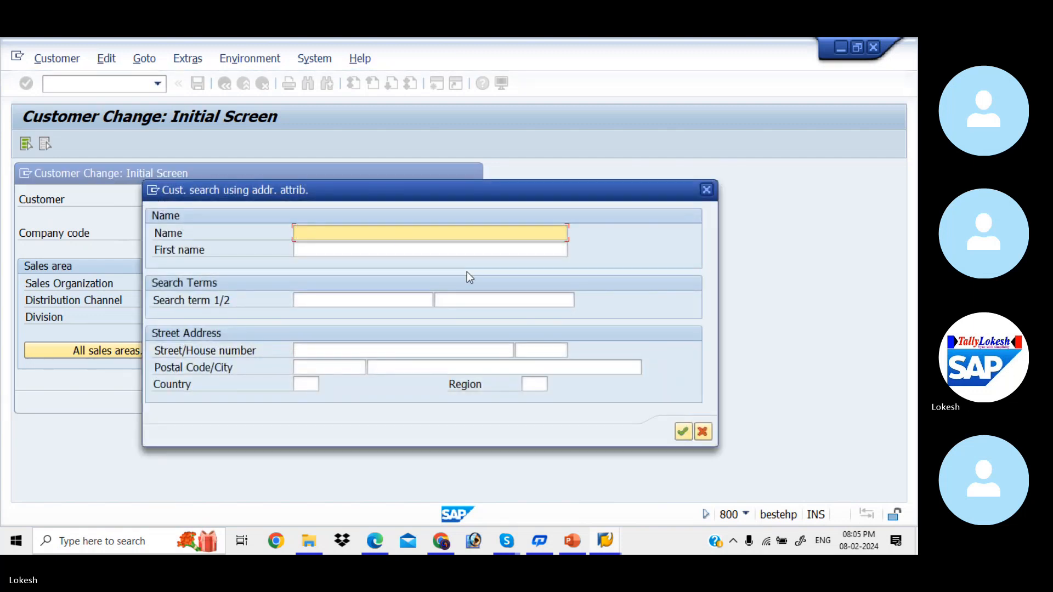
pyautogui.click(708, 190)
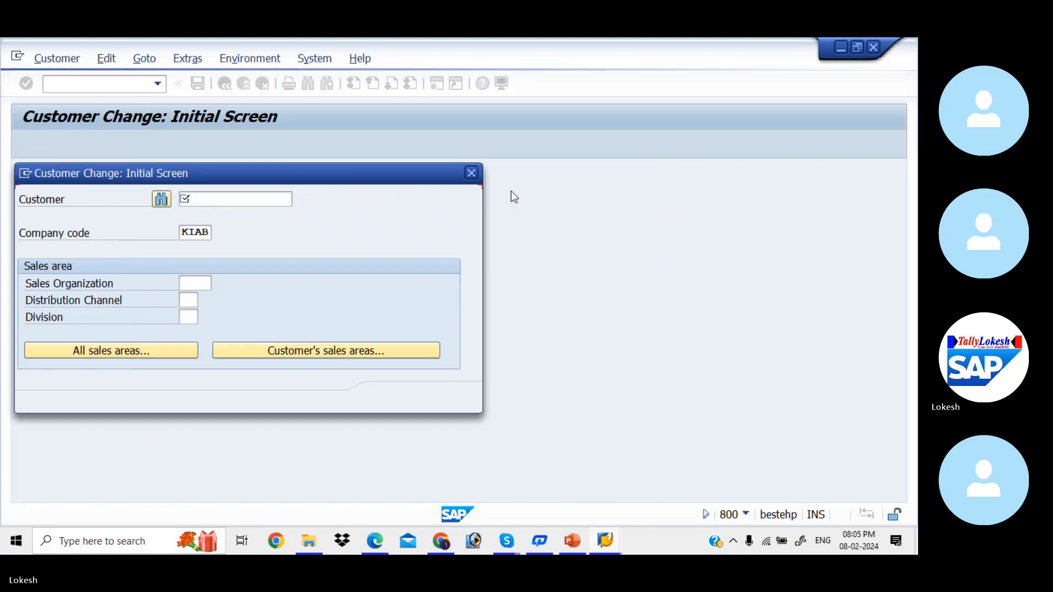
pyautogui.click(301, 198)
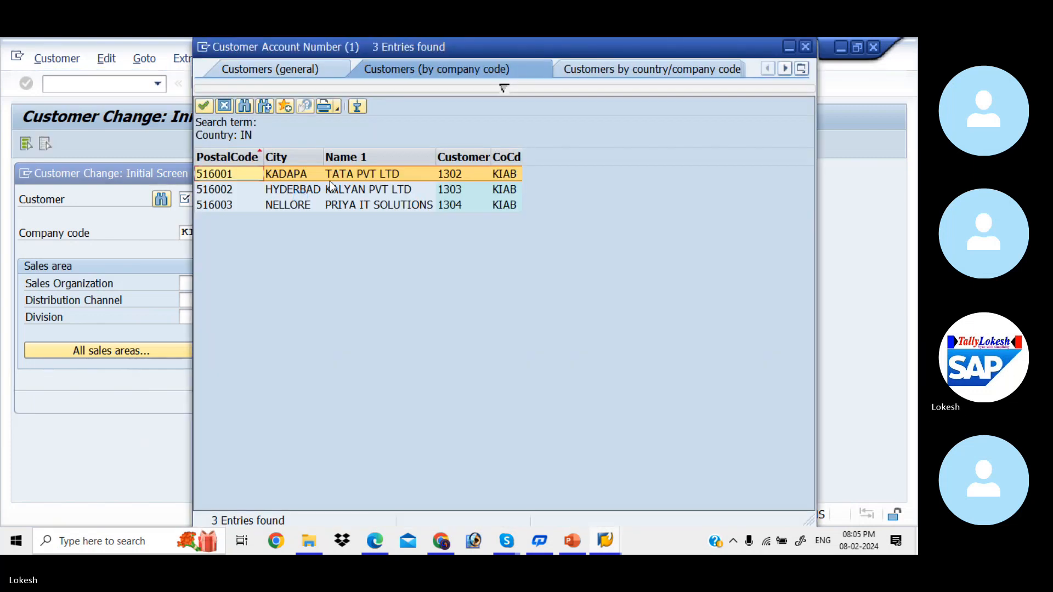
pyautogui.doubleClick(345, 175)
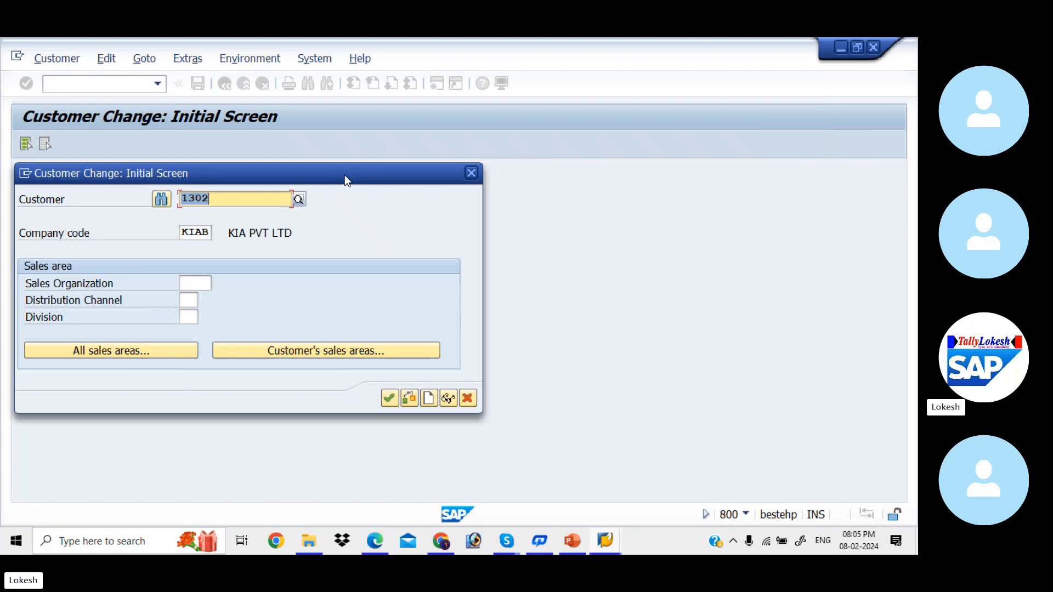
pyautogui.press('Return')
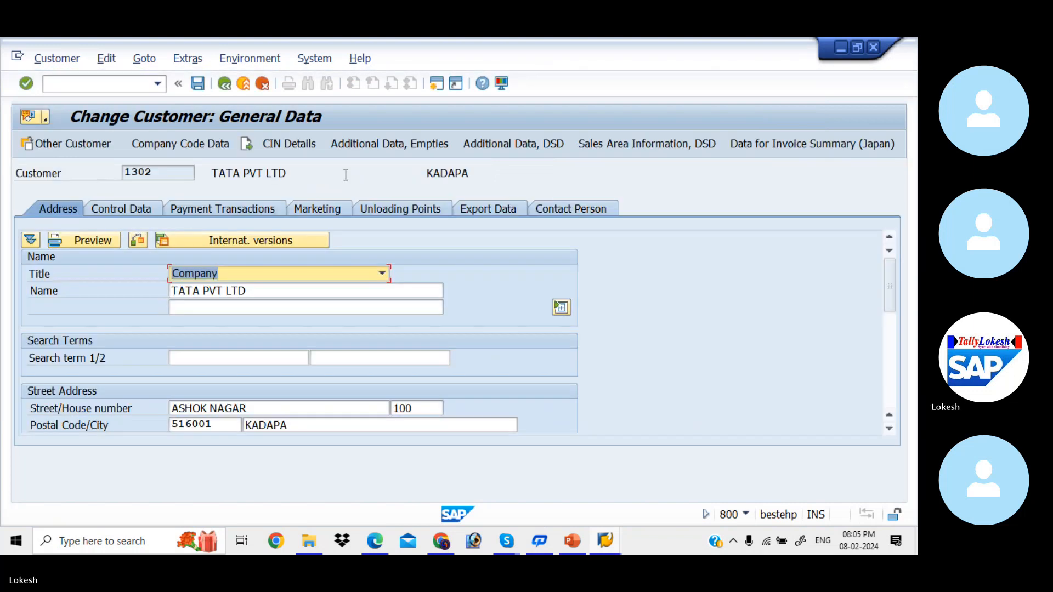
# - Show the payment transactions in the customer's company code data and bring up the possible entries for terms of payment
pyautogui.click(206, 146)
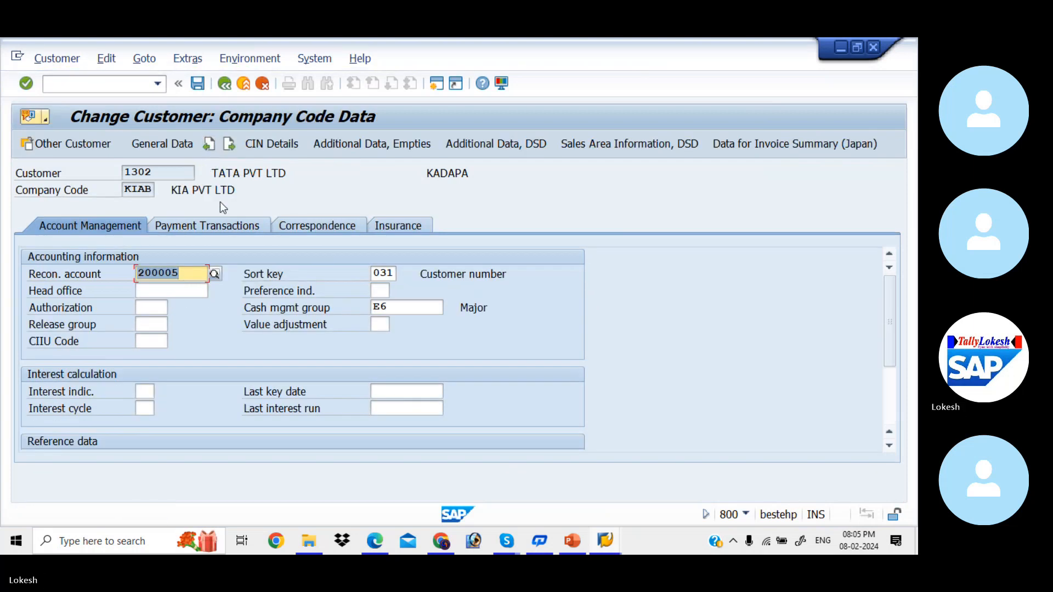
pyautogui.click(217, 227)
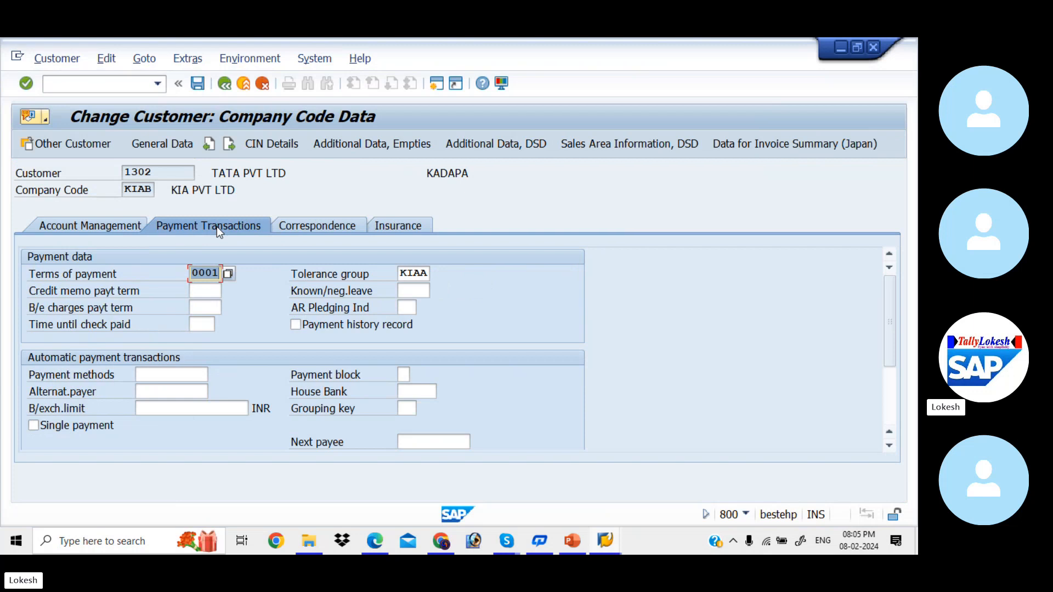
pyautogui.click(228, 274)
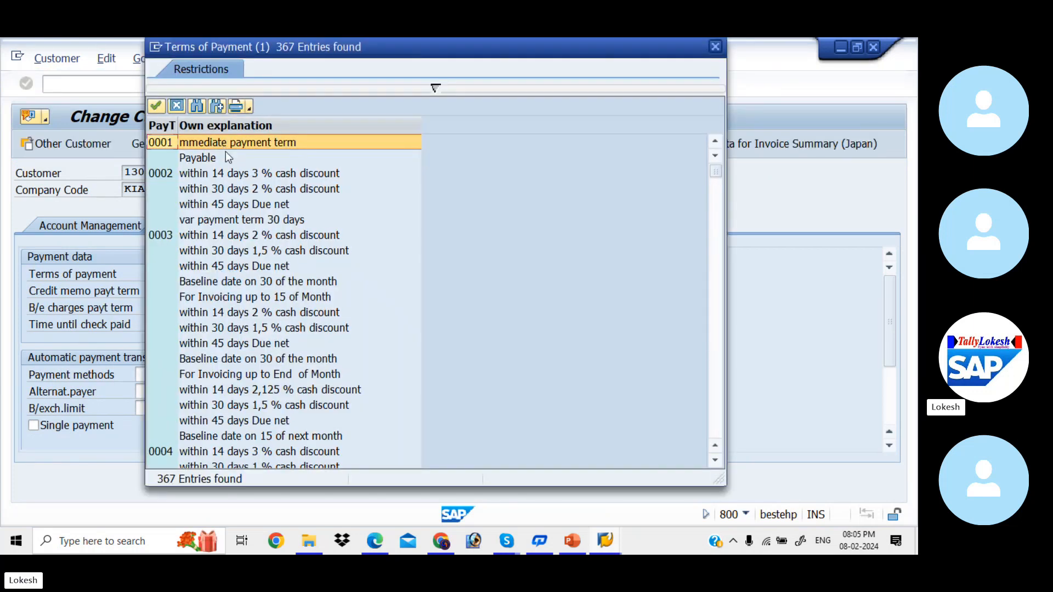
# - Examine the available terms of payment, comparing their day limits and cash discount percentages
pyautogui.click(226, 174)
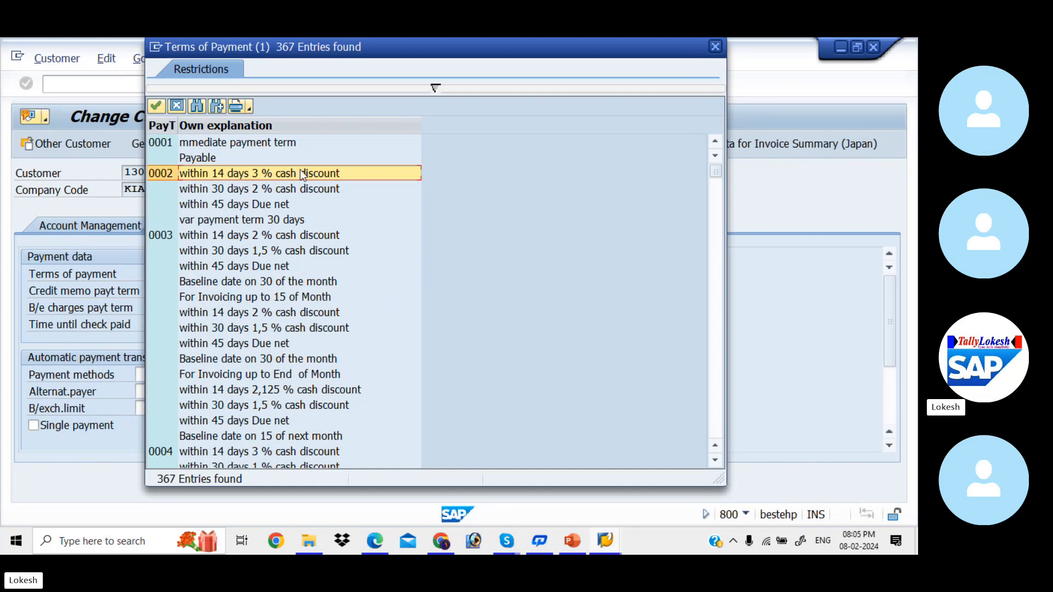
pyautogui.press('Down')
pyautogui.press('Down')
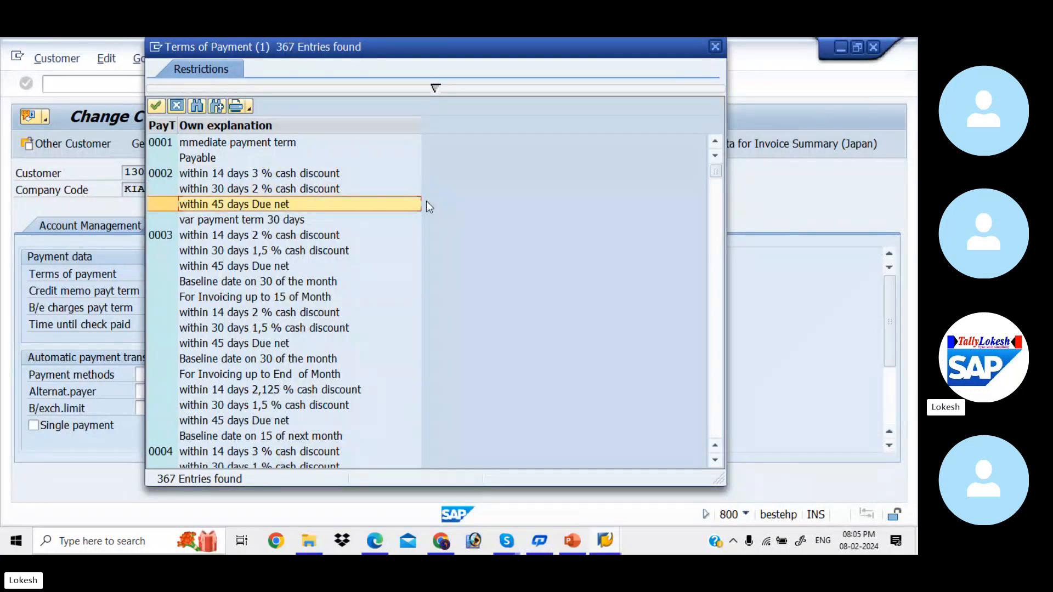
pyautogui.press('Down')
pyautogui.press('Down')
pyautogui.press('Down')
pyautogui.press('Down')
pyautogui.press('Down')
pyautogui.press('Down')
pyautogui.press('Down')
pyautogui.press('Down')
pyautogui.press('Down')
pyautogui.press('Down')
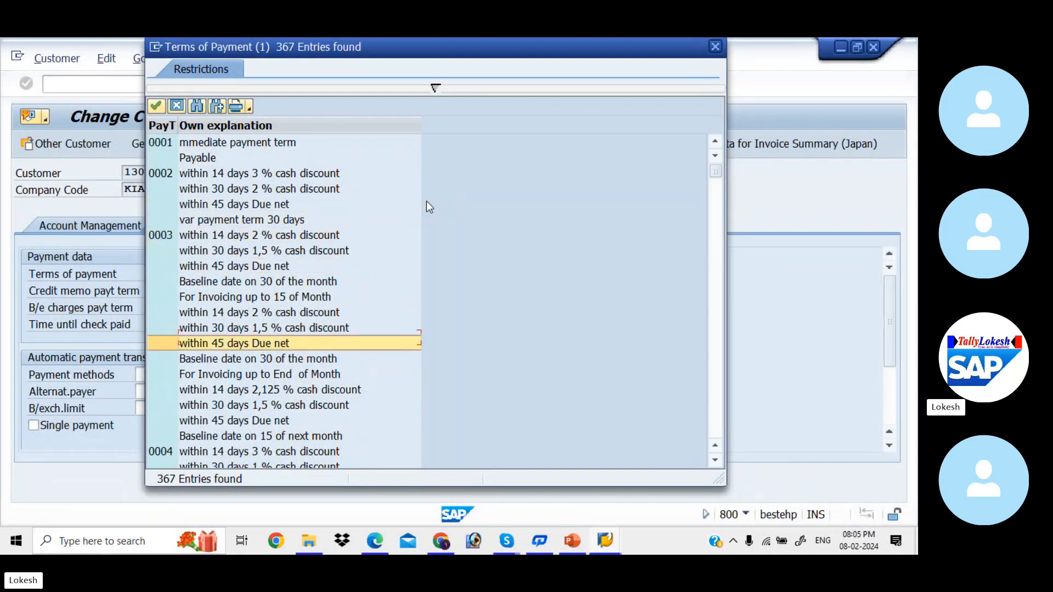
pyautogui.press('Down')
pyautogui.press('Down')
pyautogui.press('Down')
pyautogui.press('Down')
pyautogui.press('Down')
pyautogui.press('Down')
pyautogui.press('Down')
pyautogui.press('Down')
pyautogui.press('Down')
pyautogui.press('Down')
pyautogui.press('Down')
pyautogui.press('Down')
pyautogui.press('Down')
pyautogui.press('Down')
pyautogui.press('Down')
pyautogui.press('Down')
pyautogui.press('Down')
pyautogui.press('Down')
pyautogui.press('Down')
pyautogui.press('Down')
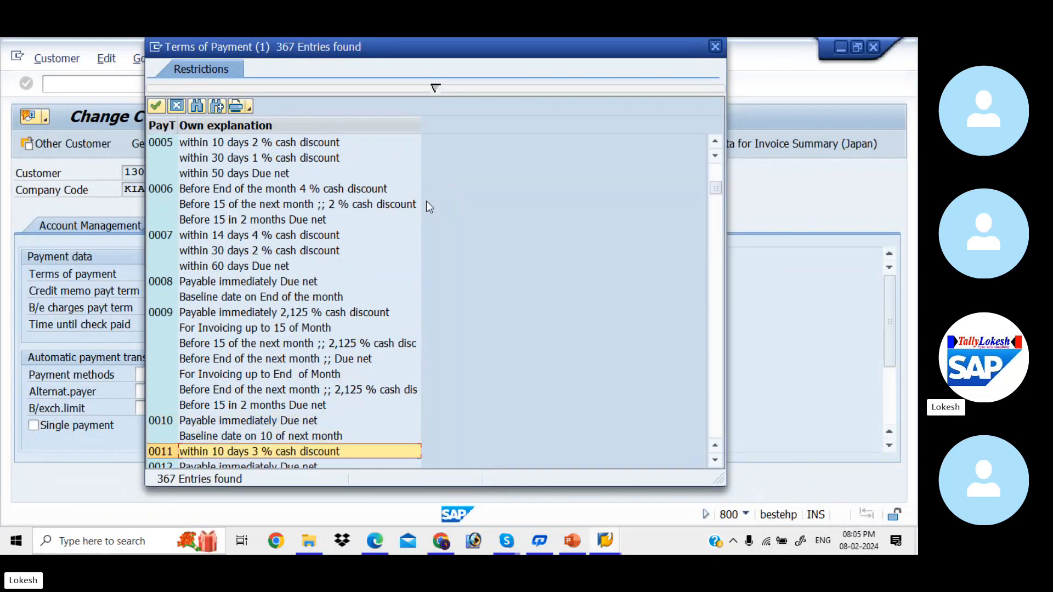
pyautogui.press('Down')
pyautogui.press('Down')
pyautogui.press('Down')
pyautogui.press('Down')
pyautogui.press('Down')
pyautogui.press('Down')
pyautogui.press('Down')
pyautogui.press('Down')
pyautogui.press('Down')
pyautogui.press('Down')
pyautogui.press('Down')
pyautogui.press('Down')
pyautogui.press('Down')
pyautogui.press('Down')
pyautogui.press('Down')
pyautogui.press('Down')
pyautogui.press('Down')
pyautogui.press('Down')
pyautogui.press('Down')
pyautogui.press('Down')
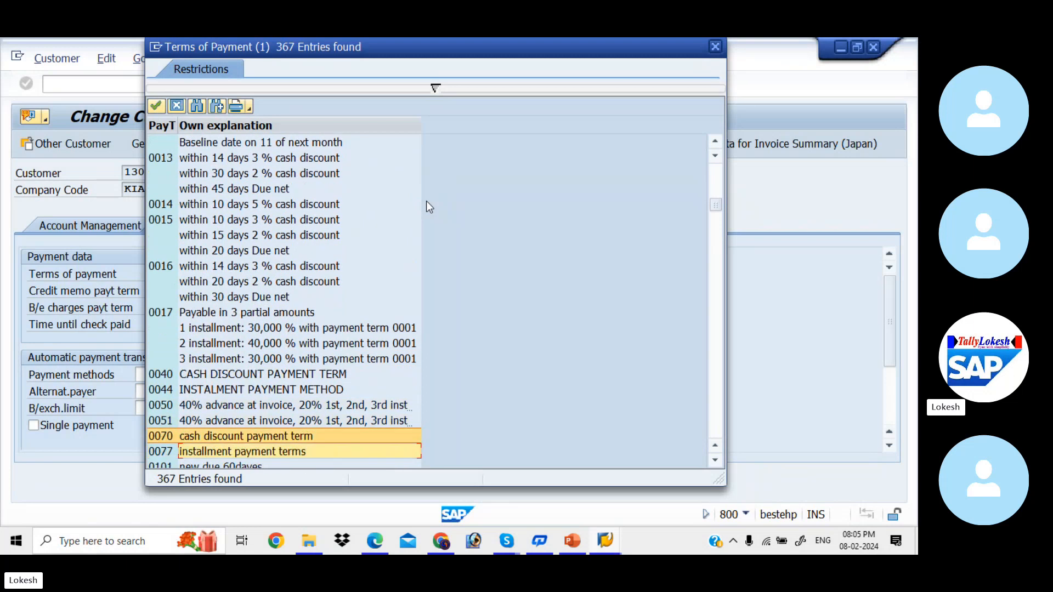
pyautogui.press('Down')
pyautogui.press('Down')
pyautogui.press('Down')
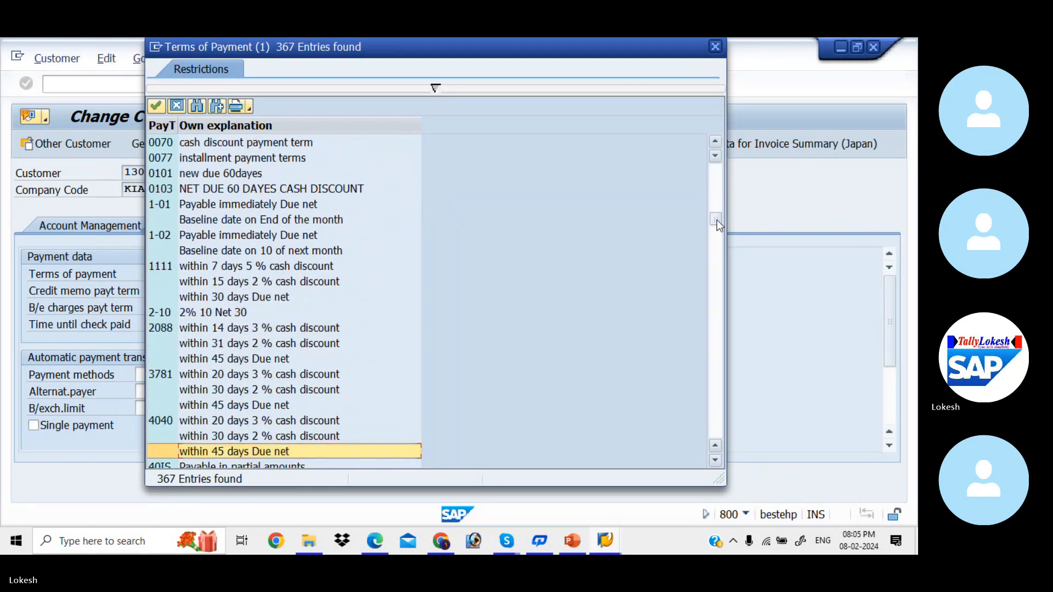
# - Set the customer's terms of payment to 0002, starting with 3 % cash discount within 14 days, and save the customer
pyautogui.scroll(10, 669, 143)
pyautogui.click(245, 173)
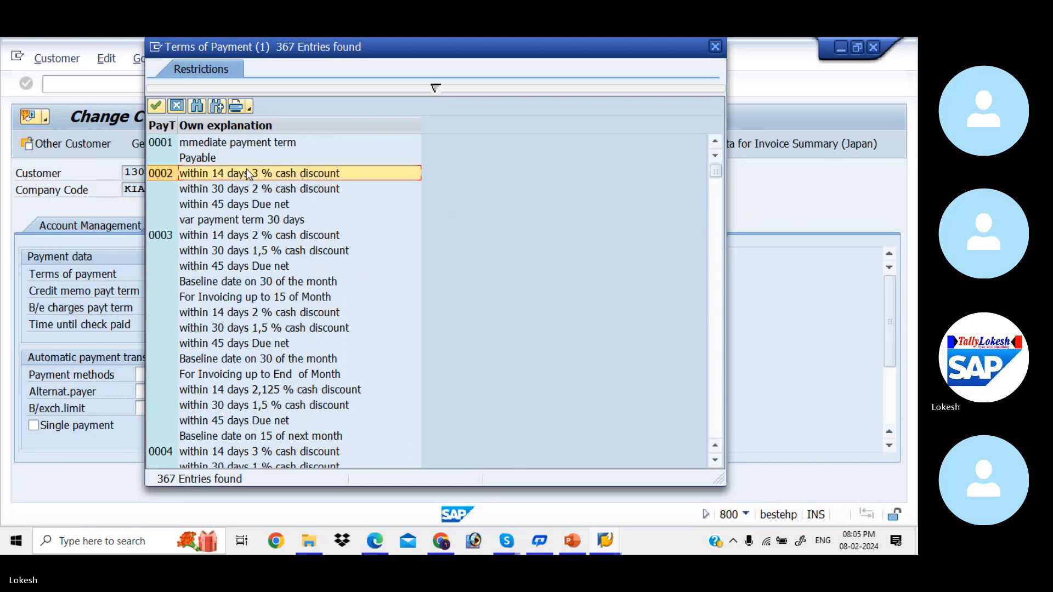
pyautogui.doubleClick(245, 173)
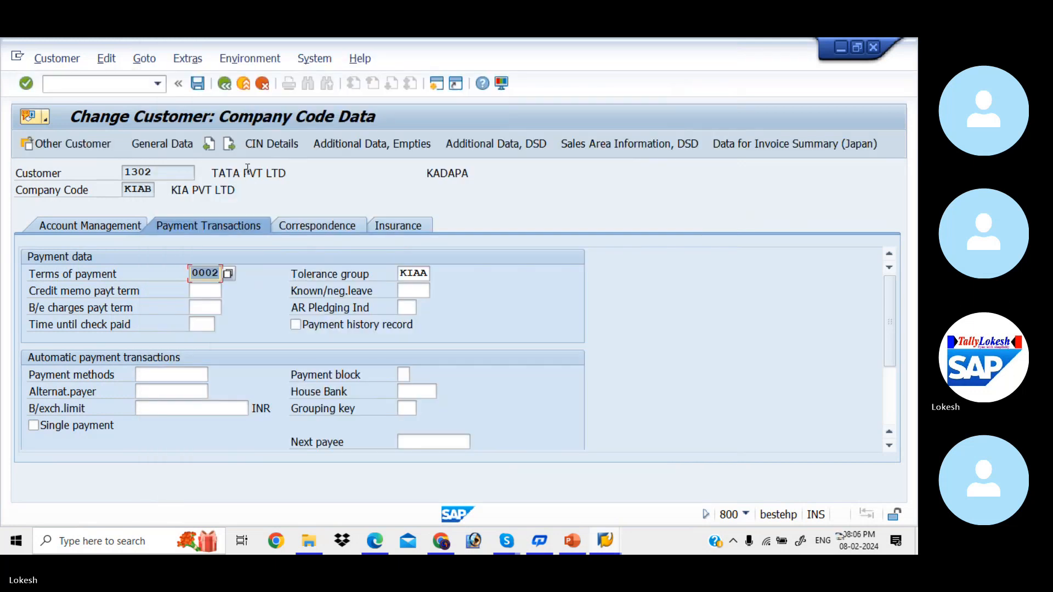
pyautogui.click(198, 83)
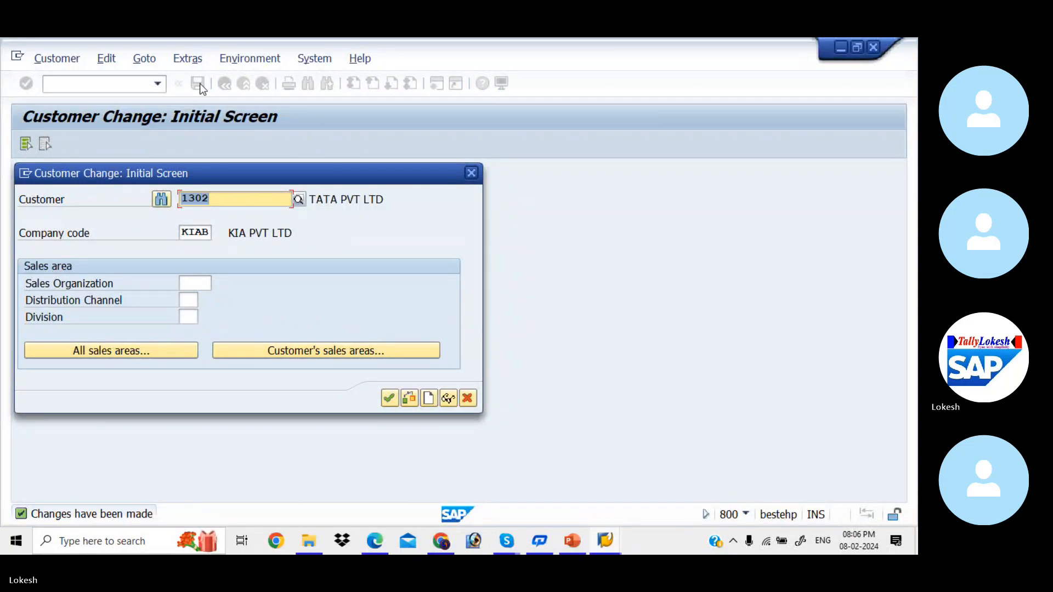
# - Check the remaining transactions on the Customer Cash Discount slide in PowerPoint
pyautogui.hotkey('alt', 'Tab')
pyautogui.hotkey('alt', 'Tab')
pyautogui.hotkey('alt', 'Tab')
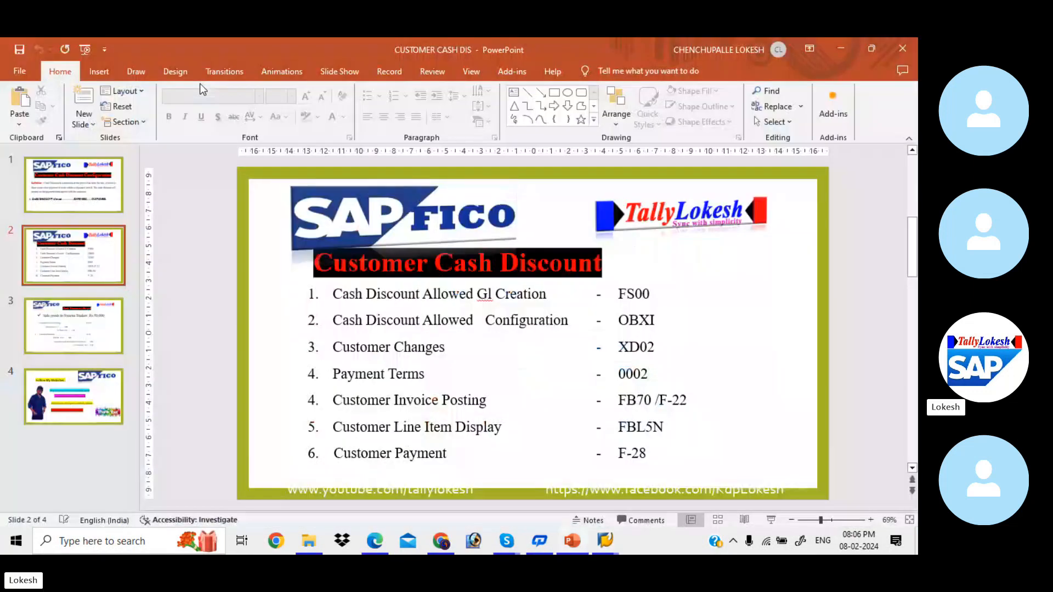
pyautogui.hotkey('alt', 'Tab')
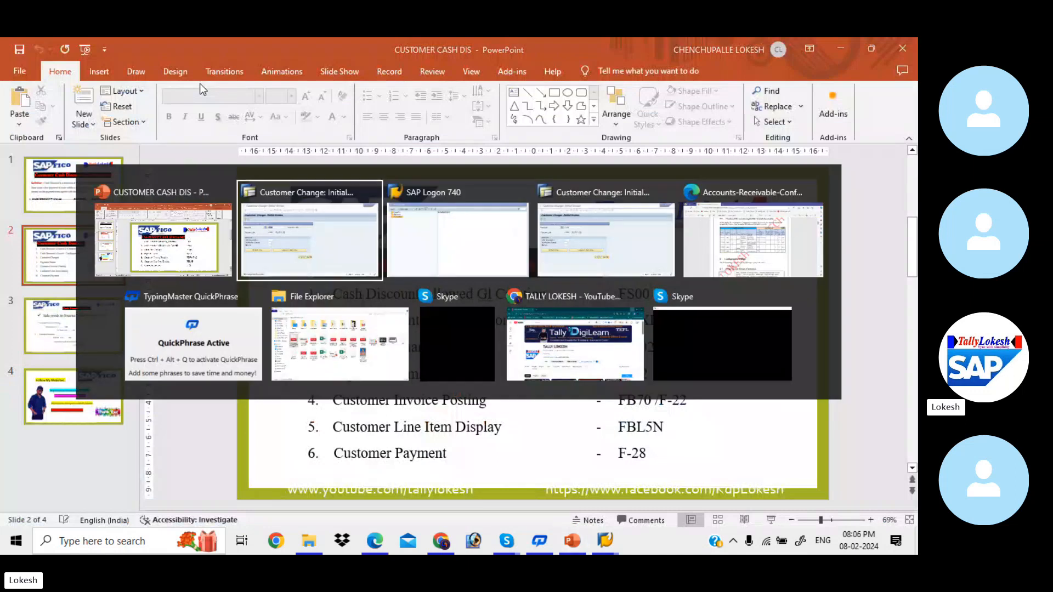
pyautogui.hotkey('alt', 'Tab')
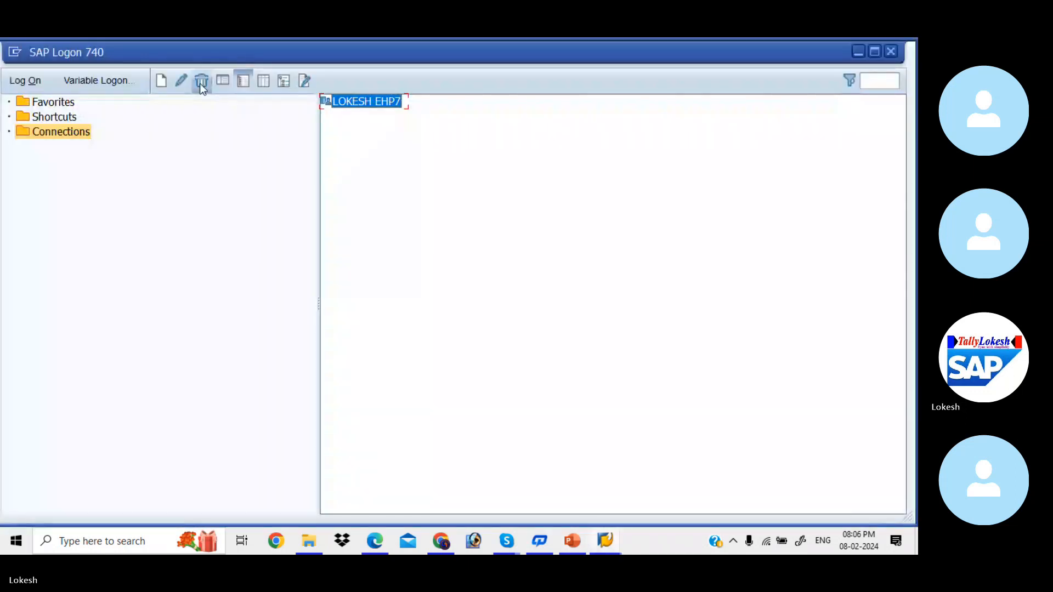
# - Switch to Excel and create a blank workbook
pyautogui.click(162, 534)
pyautogui.write('EXCE')
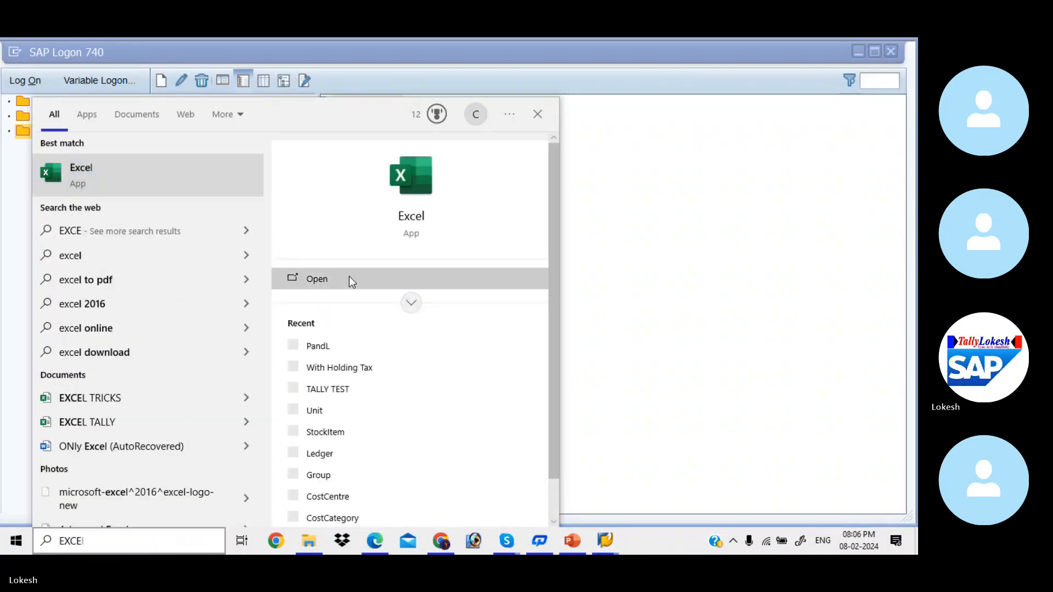
pyautogui.click(349, 275)
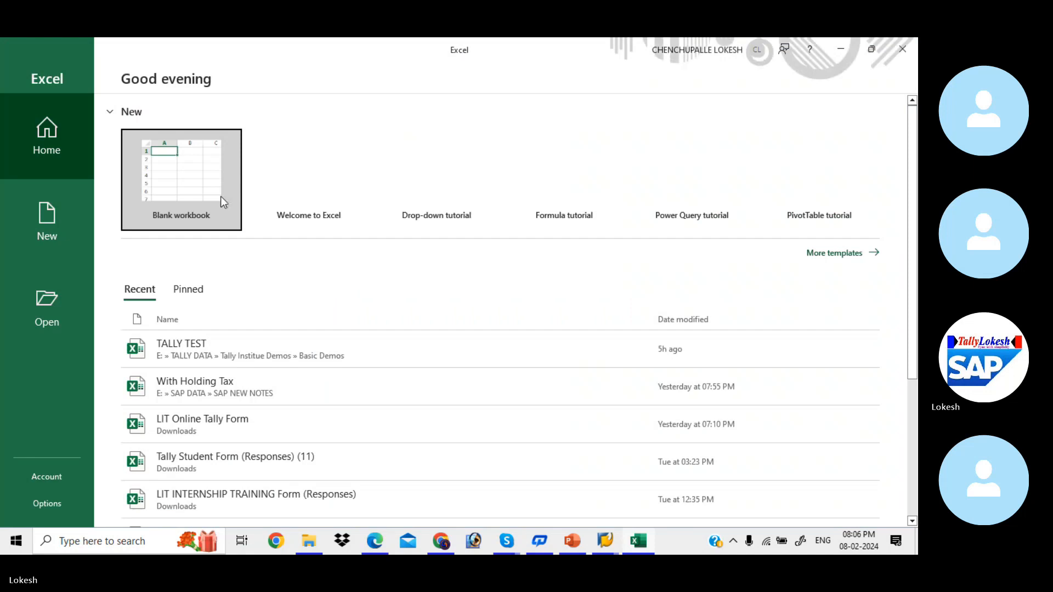
pyautogui.click(207, 184)
pyautogui.click(207, 185)
pyautogui.click(505, 393)
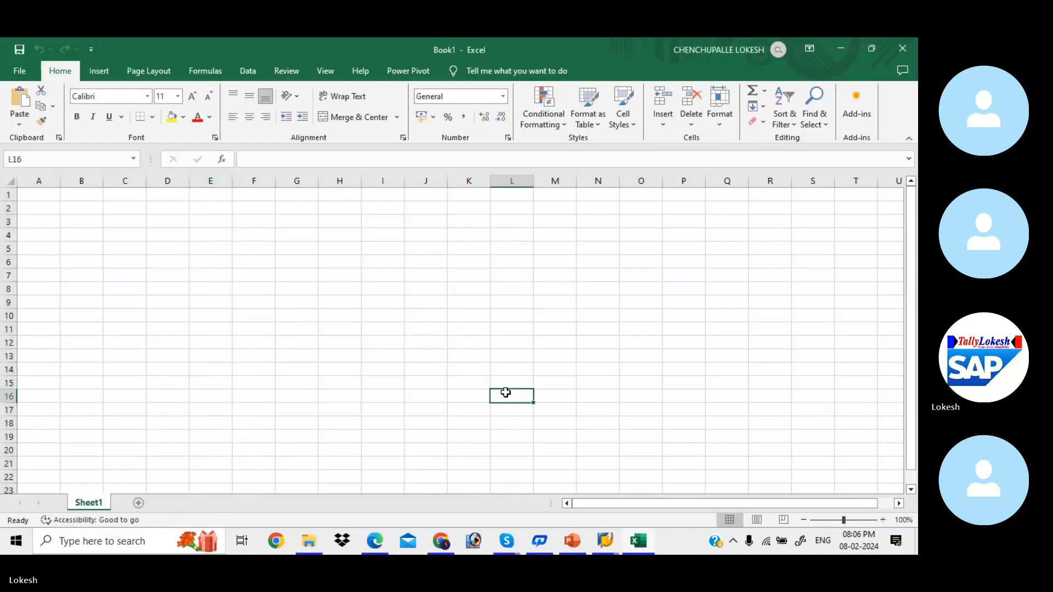
# - Widen column D, enter 25000 in cell D5 and 3% in cell E5
pyautogui.click(881, 519)
pyautogui.click(881, 519)
pyautogui.click(881, 520)
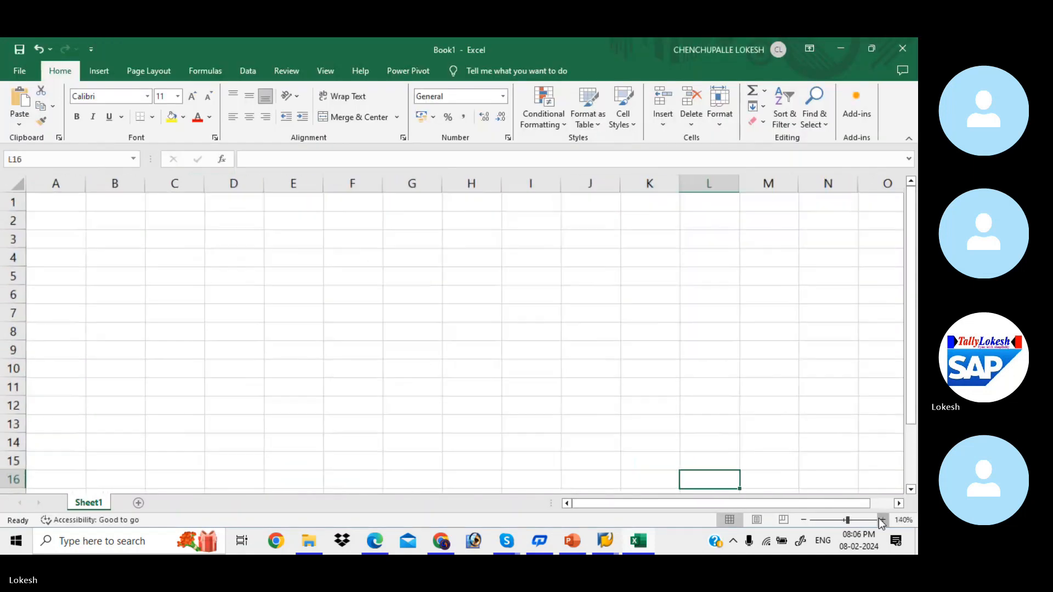
pyautogui.click(881, 519)
pyautogui.click(226, 283)
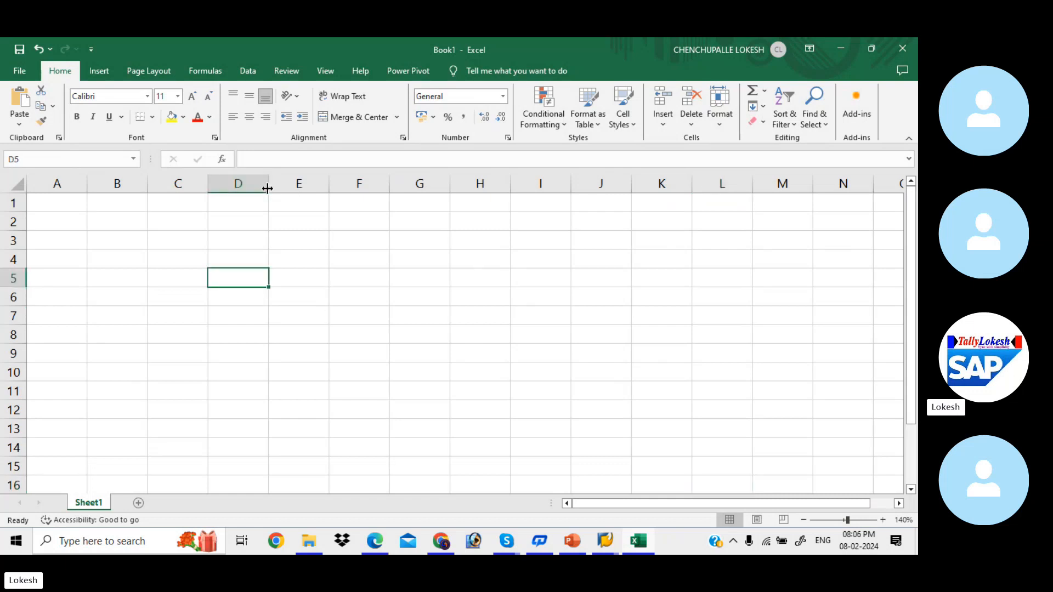
pyautogui.moveTo(269, 184); pyautogui.dragTo(305, 185)
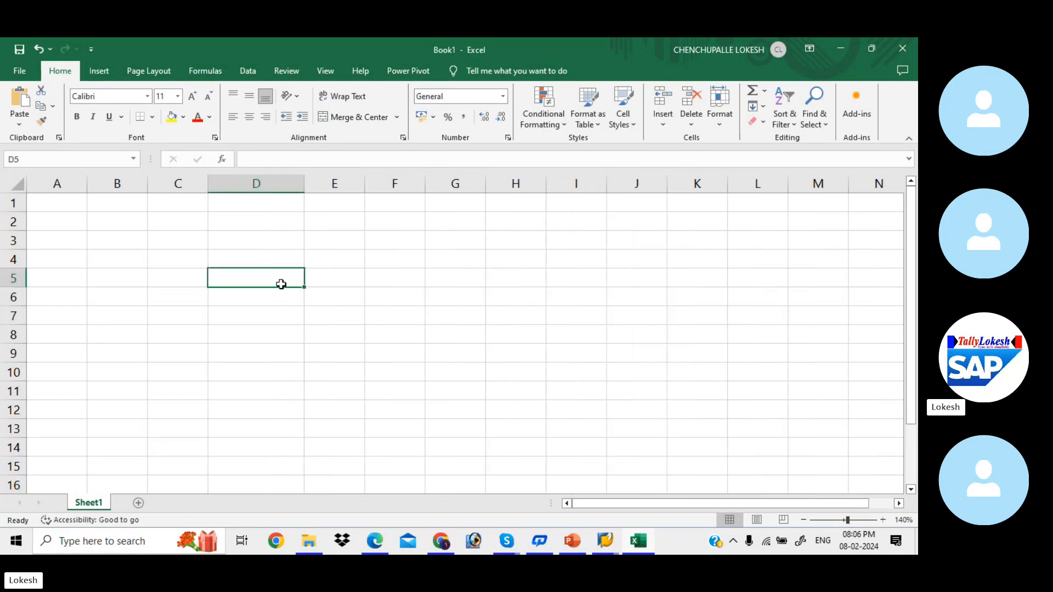
pyautogui.write('25000')
pyautogui.press('Tab')
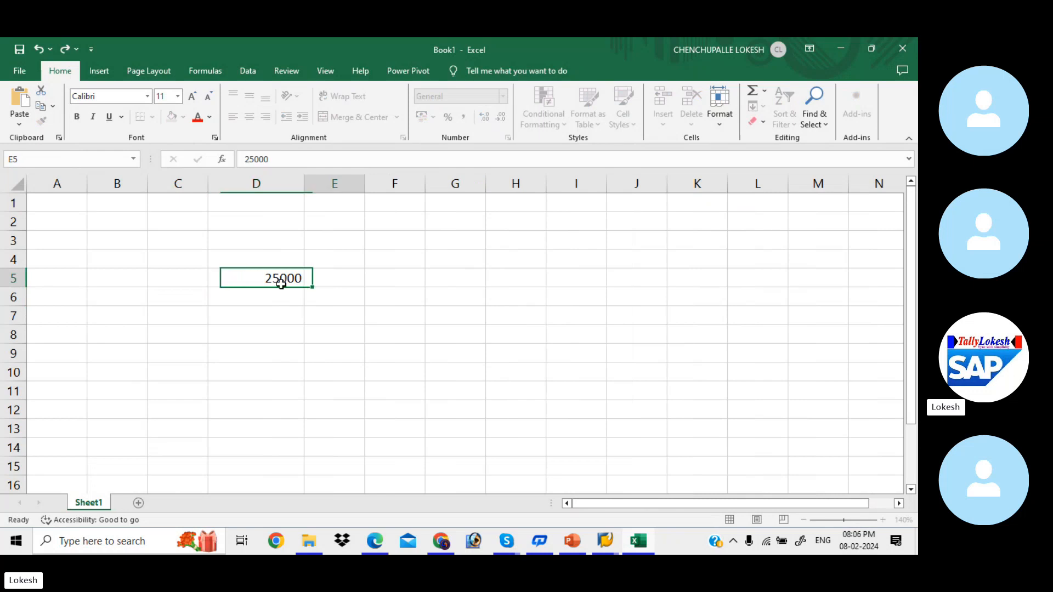
pyautogui.write('3%')
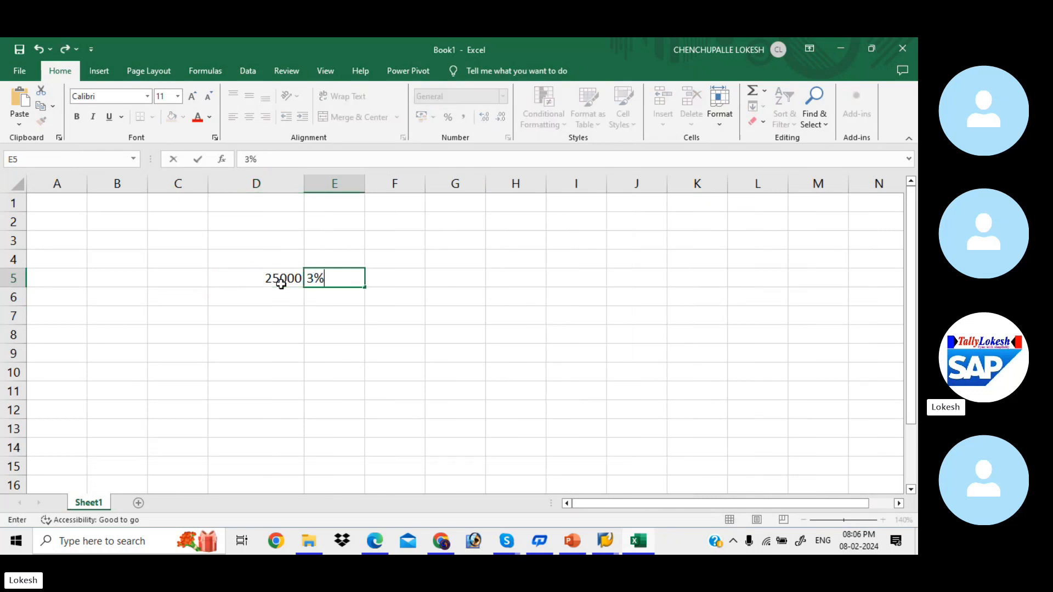
pyautogui.press('Tab')
# - Calculate the discount amount in cell F5 with the formula =D5*E5
pyautogui.write('=')
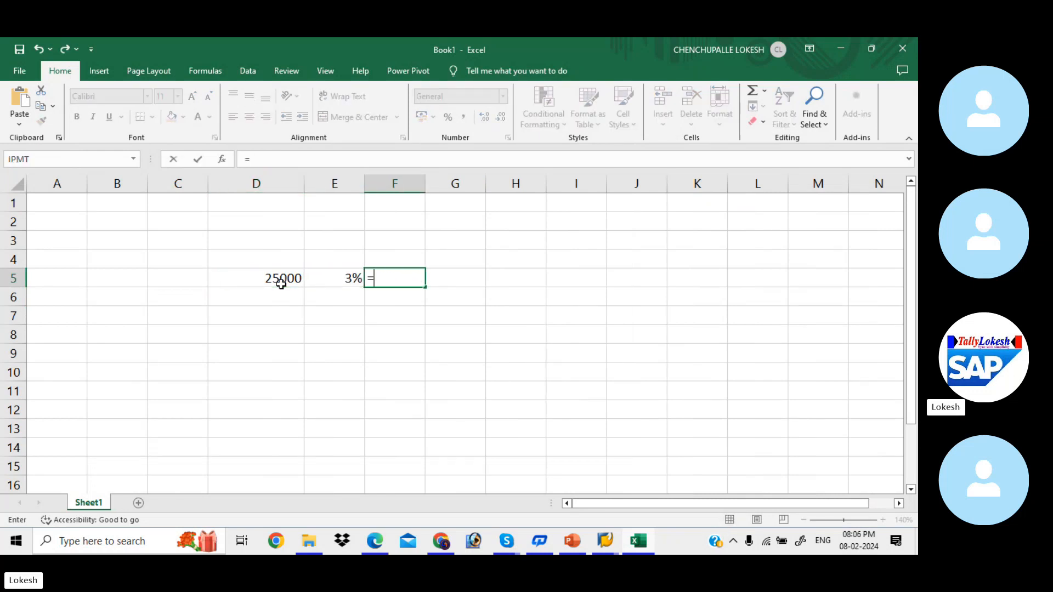
pyautogui.click(269, 279)
pyautogui.write('*')
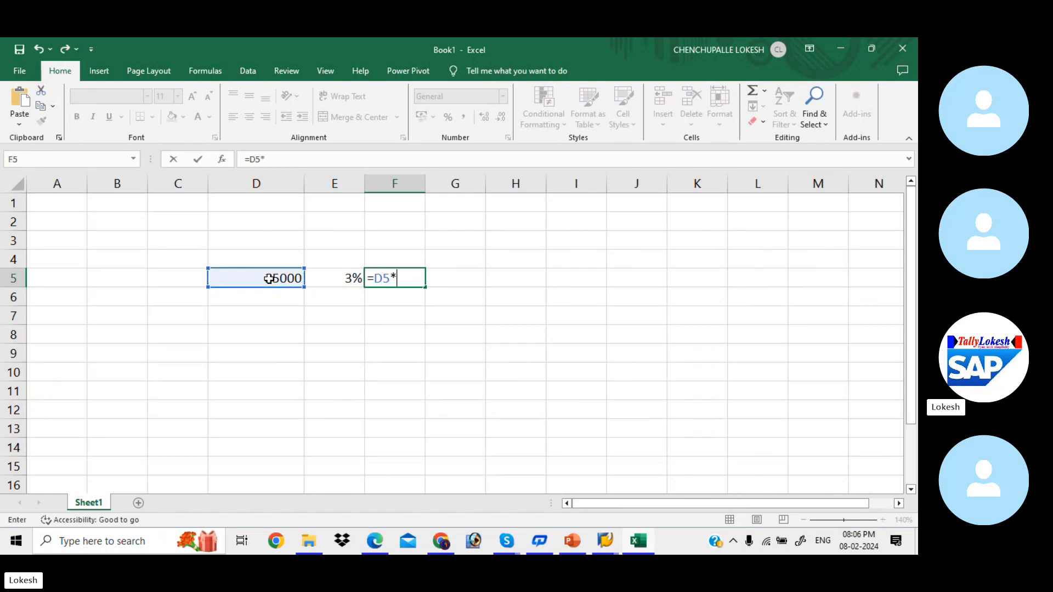
pyautogui.click(326, 277)
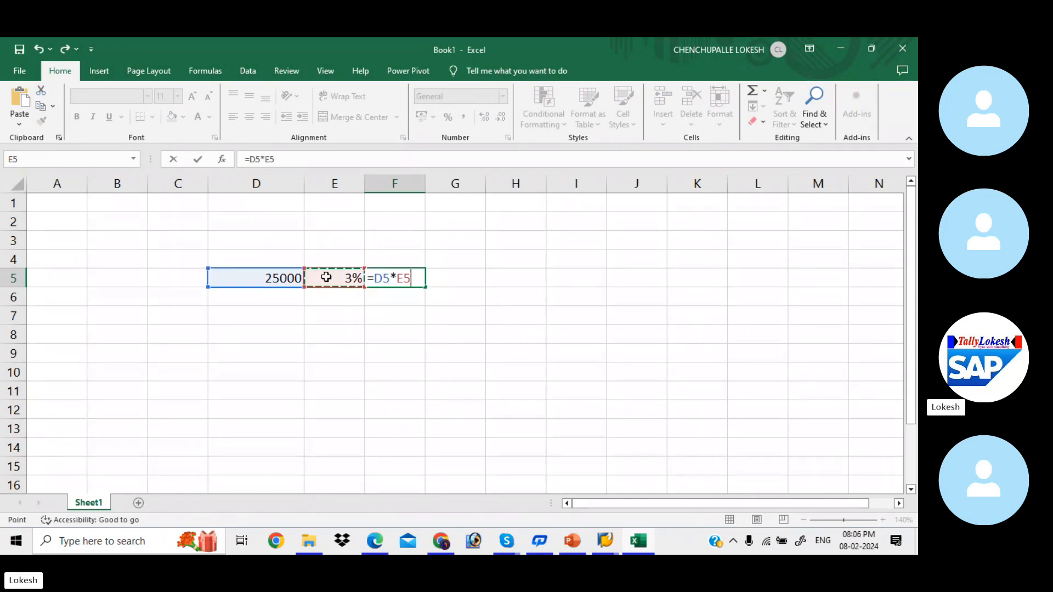
pyautogui.press('Return')
pyautogui.click(401, 280)
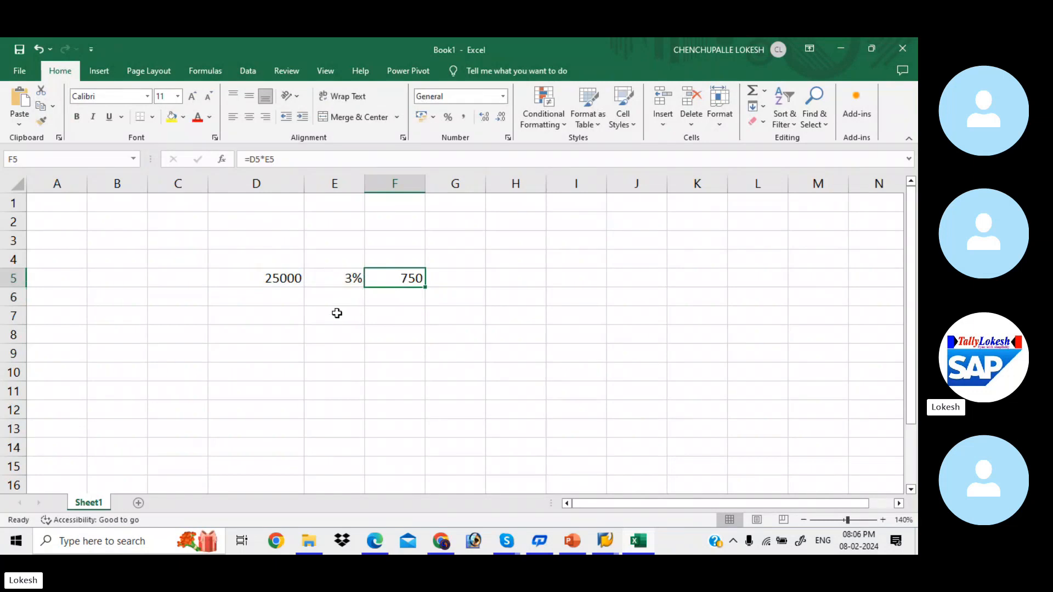
# - Calculate the net amount in cell E7 with =D5-F5 and fill the cell yellow
pyautogui.click(336, 313)
pyautogui.write('=')
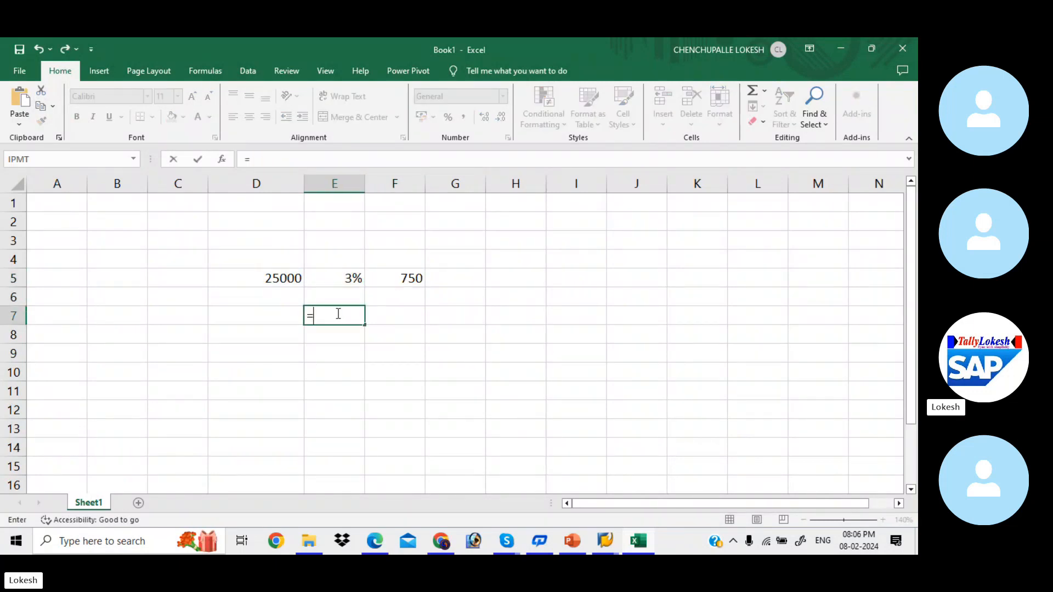
pyautogui.click(279, 278)
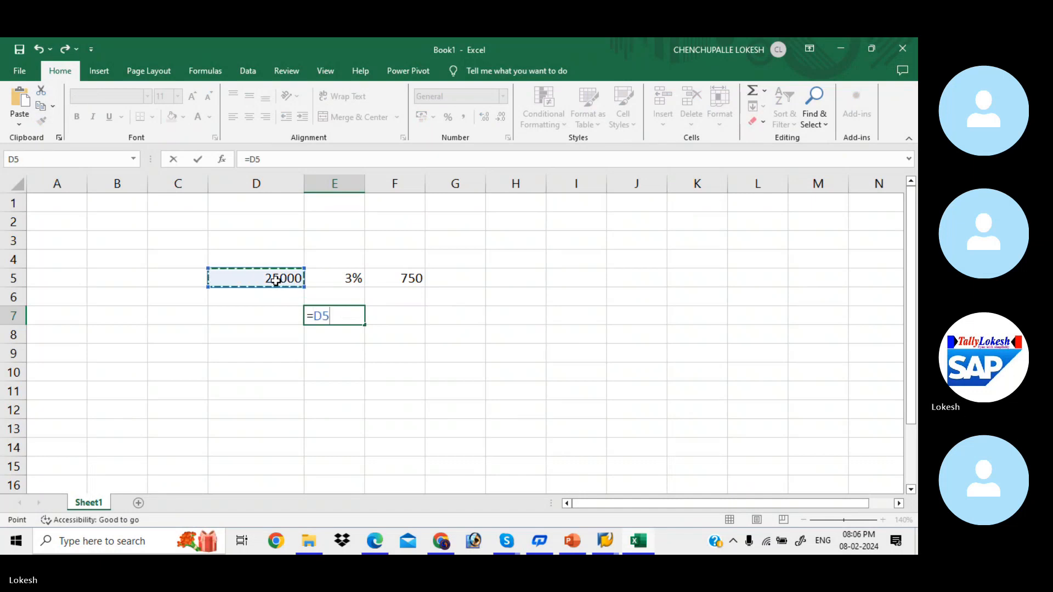
pyautogui.write('-')
pyautogui.click(412, 281)
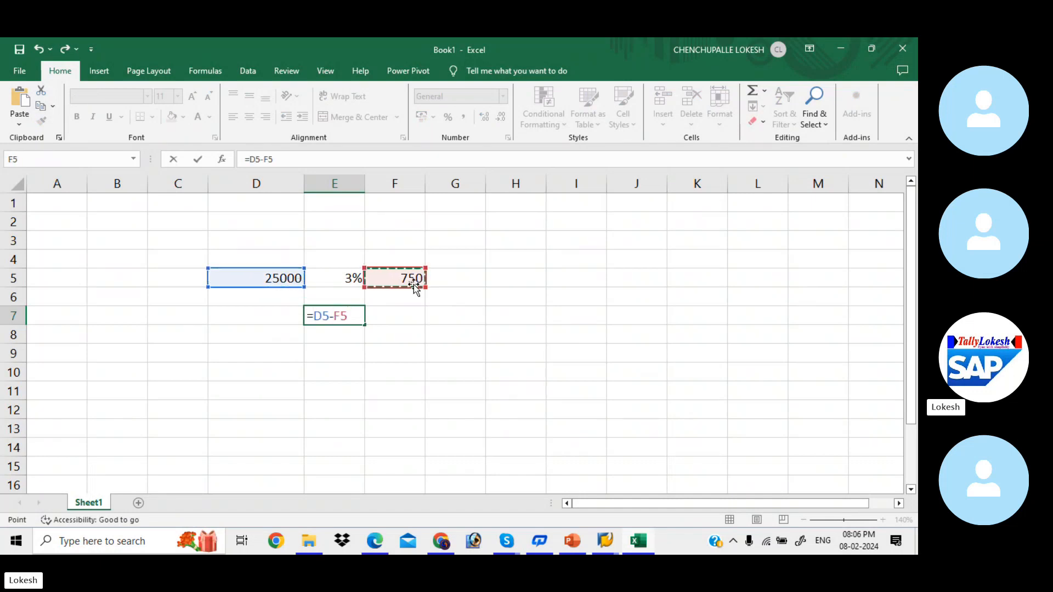
pyautogui.press('Return')
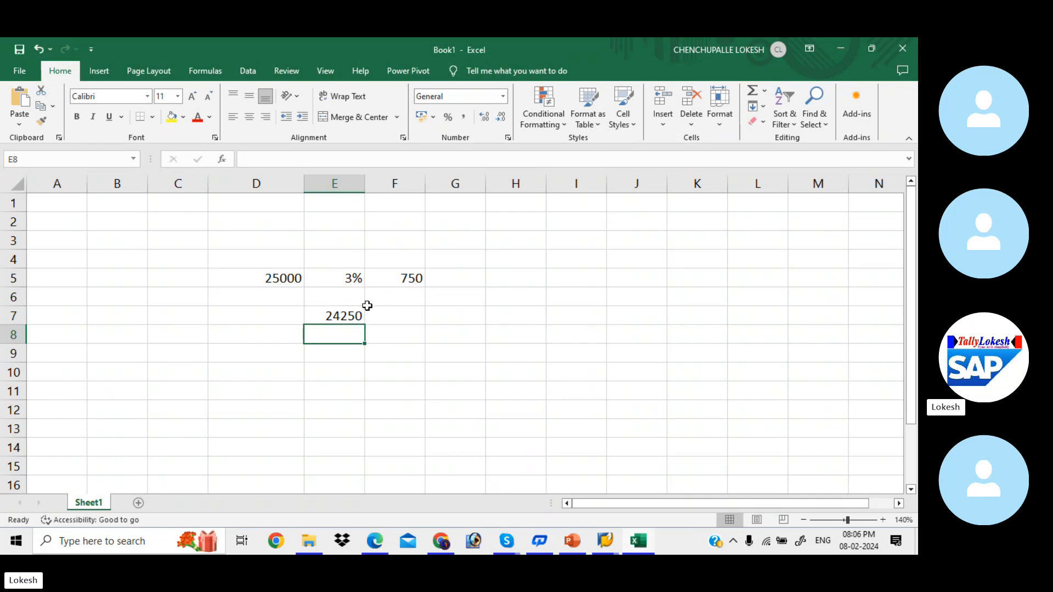
pyautogui.click(343, 314)
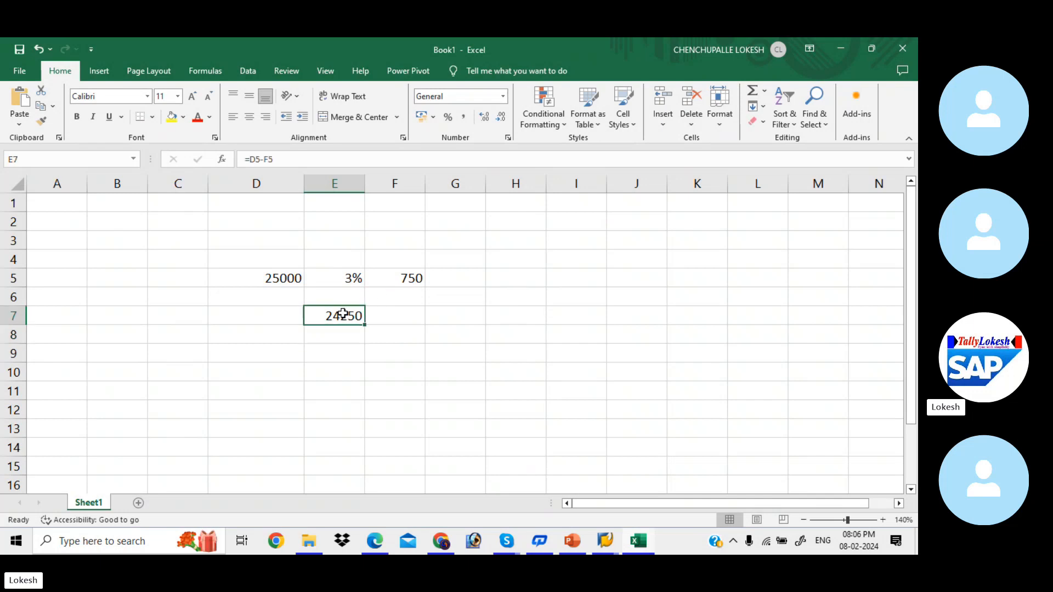
pyautogui.click(172, 117)
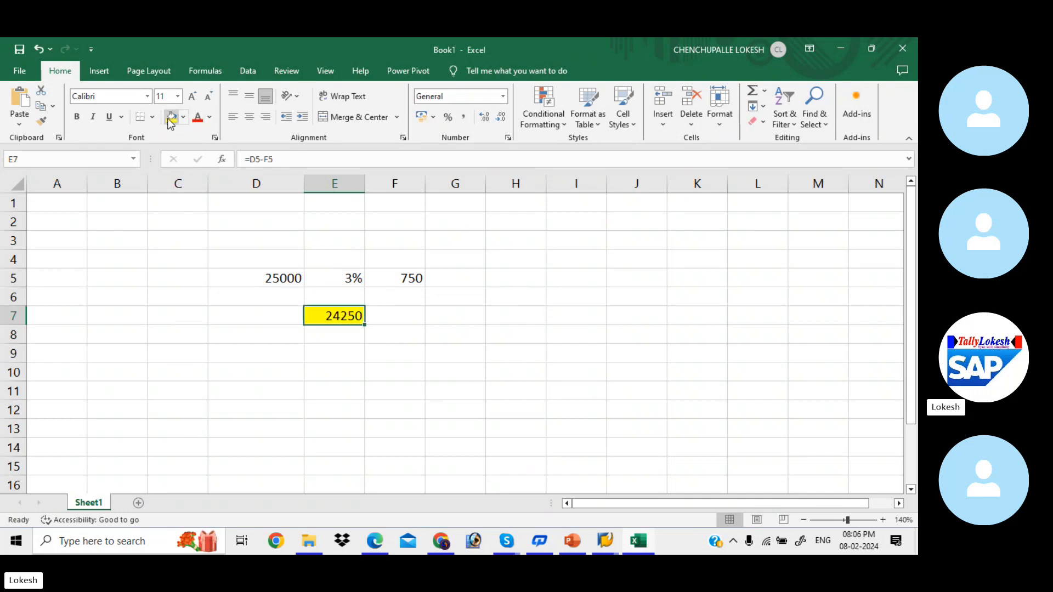
# - Add a second example with 75000 in cell D9 and 3% in cell E9
pyautogui.click(273, 351)
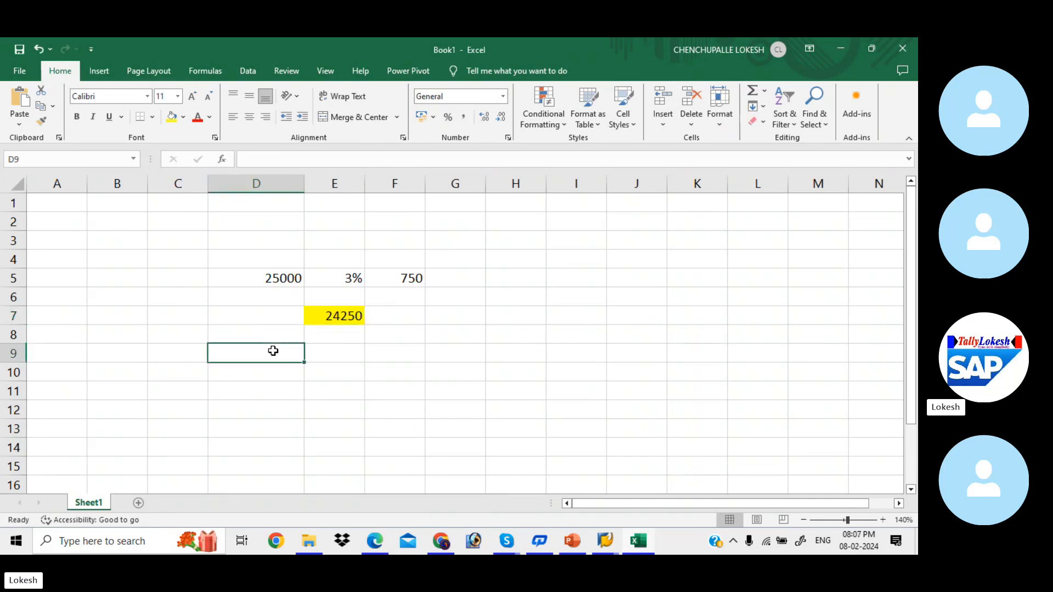
pyautogui.write('75000')
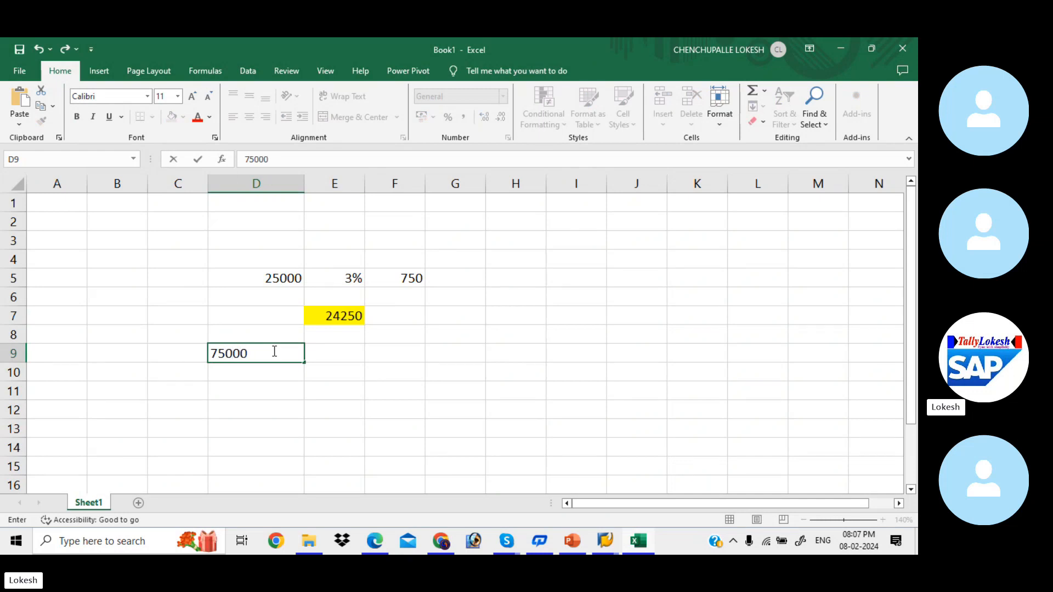
pyautogui.press('Tab')
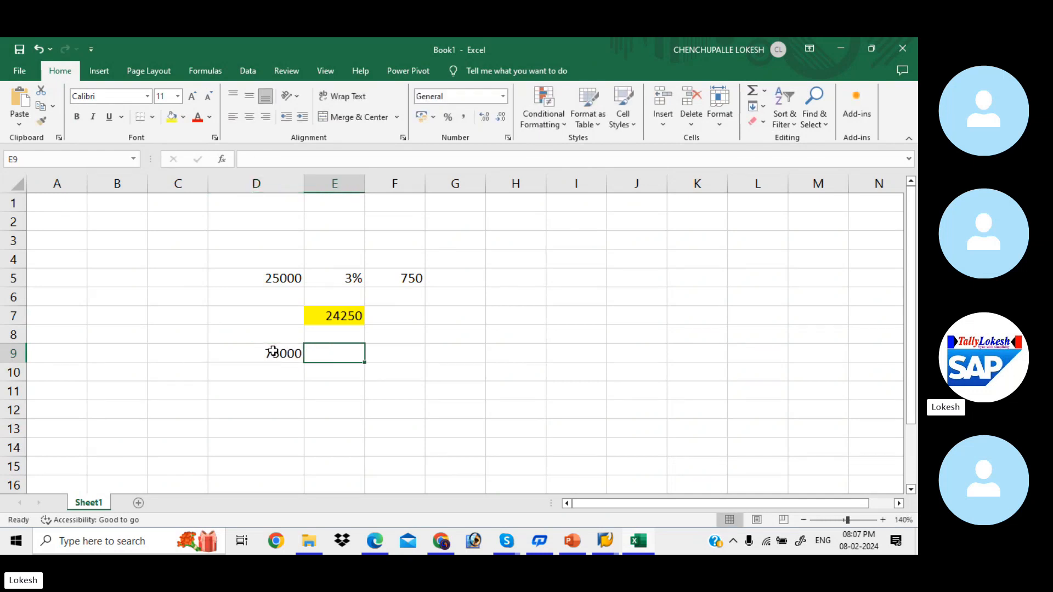
pyautogui.write('3%')
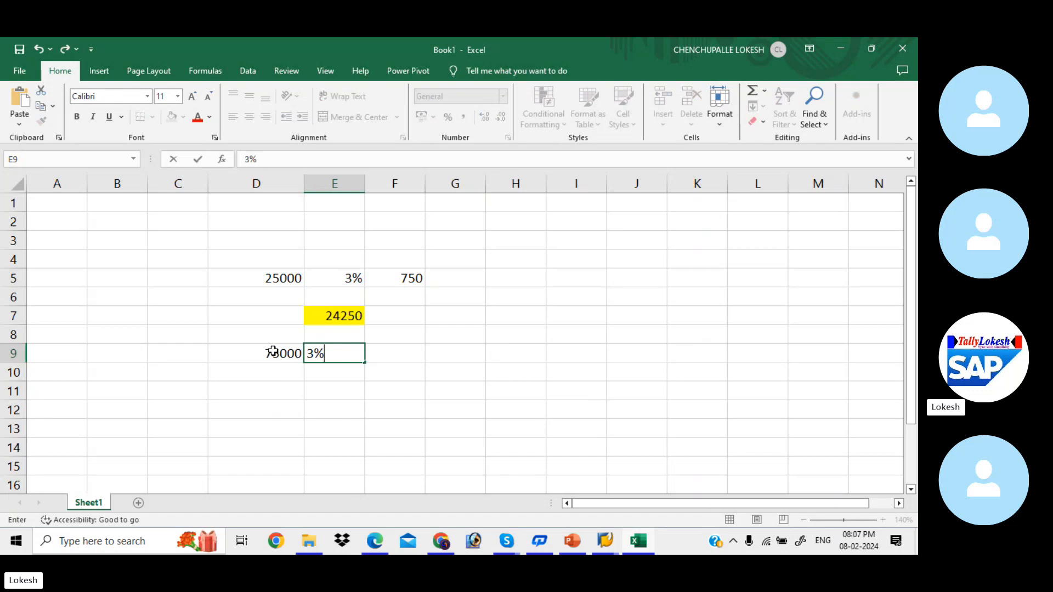
pyautogui.press('Tab')
# - Calculate the second example's discount in cell F9 with the formula =D9*E9
pyautogui.write('=')
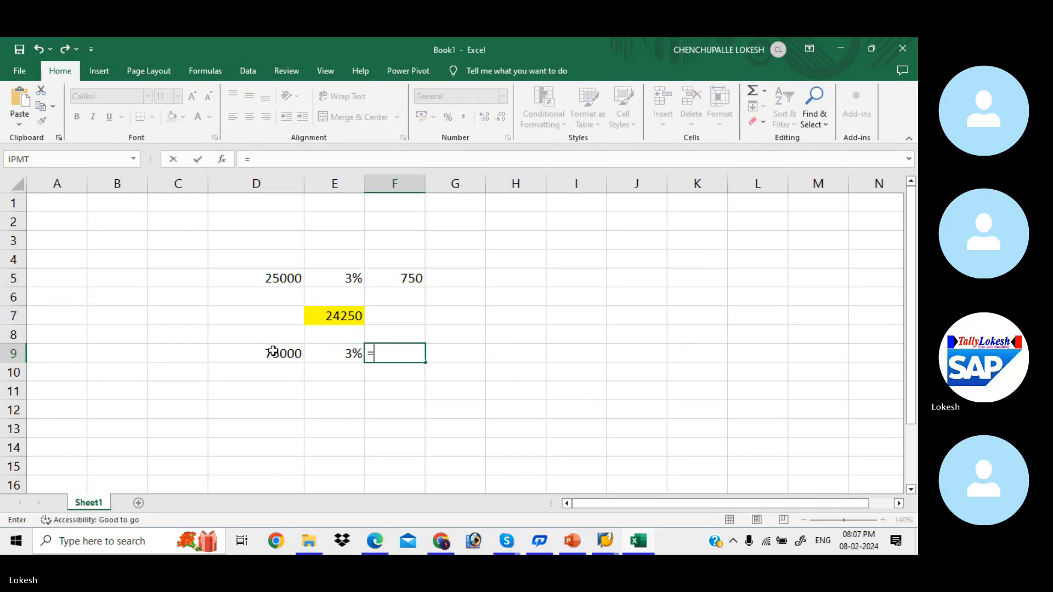
pyautogui.click(288, 354)
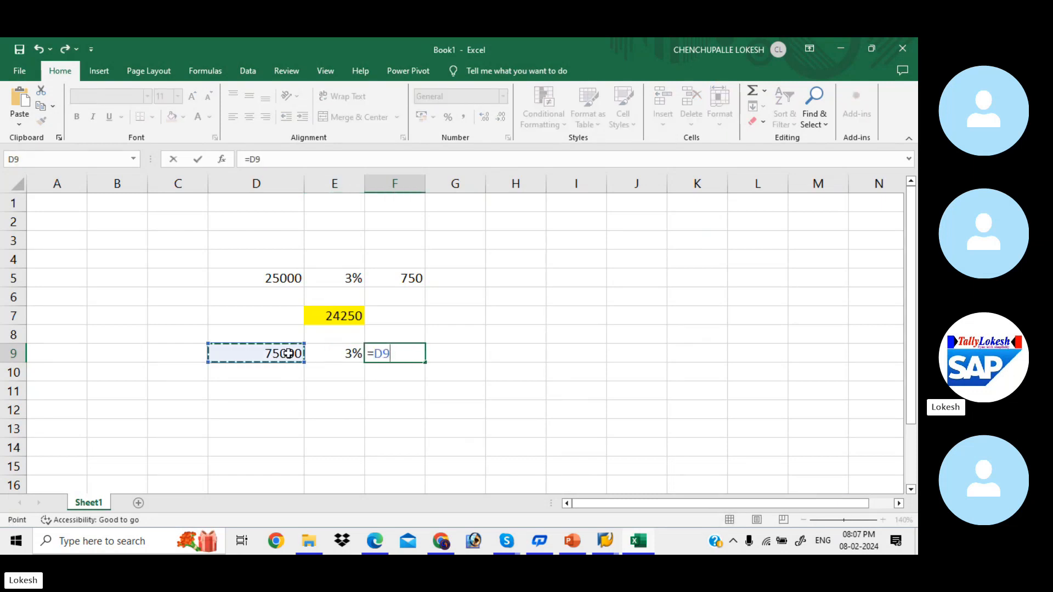
pyautogui.write('*')
pyautogui.click(333, 356)
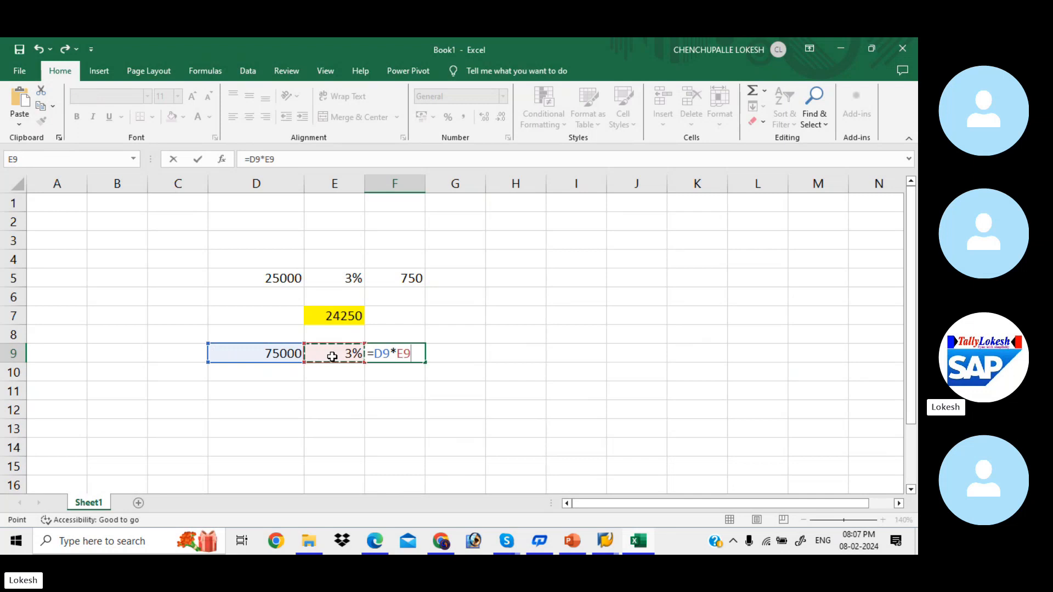
pyautogui.press('Return')
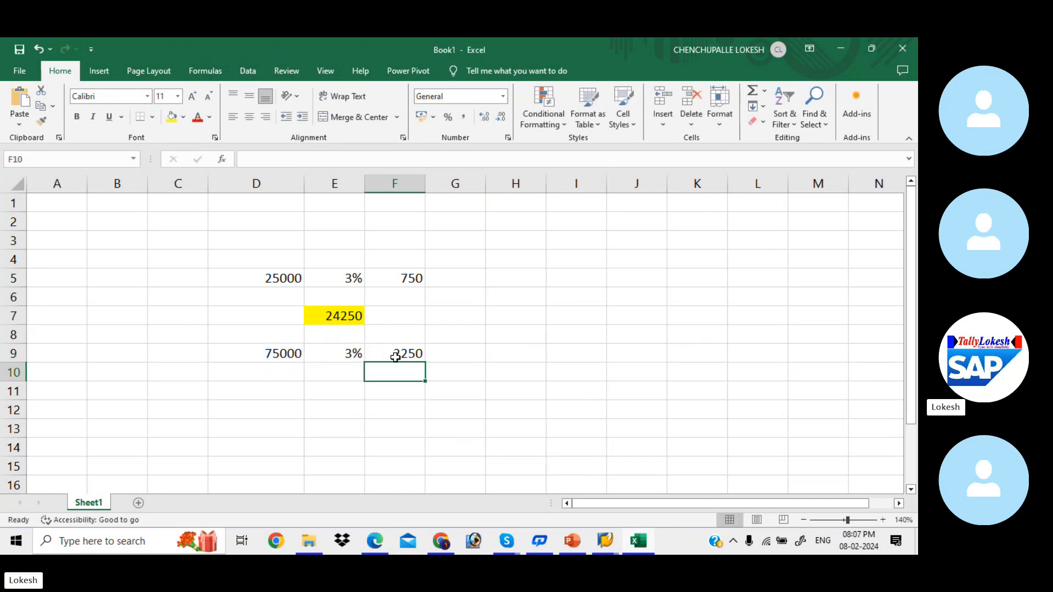
# - Calculate the second net amount in cell E11 with =D9-F9 and fill the cell yellow
pyautogui.click(333, 389)
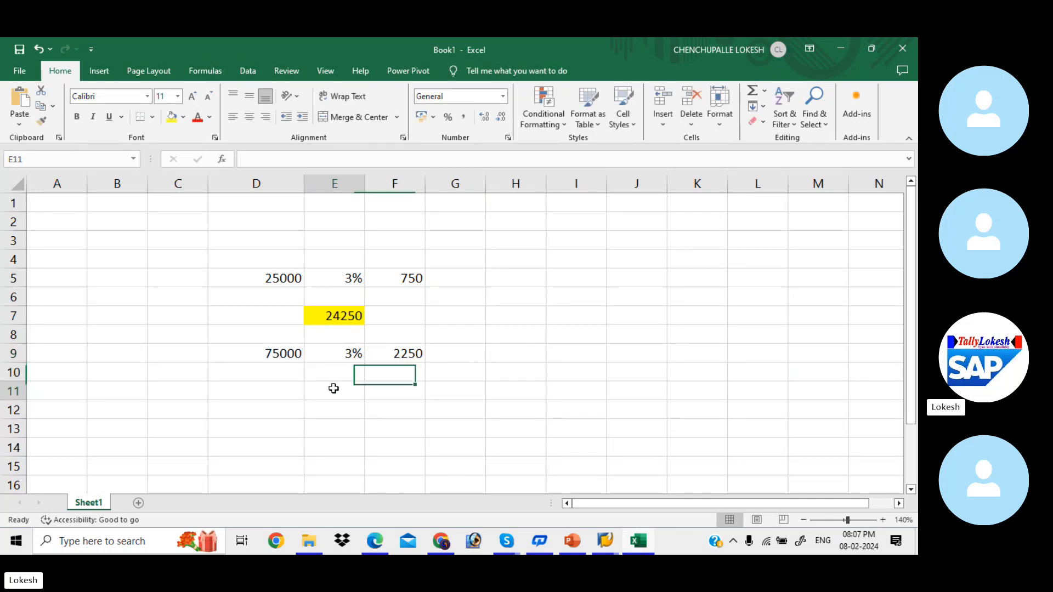
pyautogui.write('=')
pyautogui.click(285, 351)
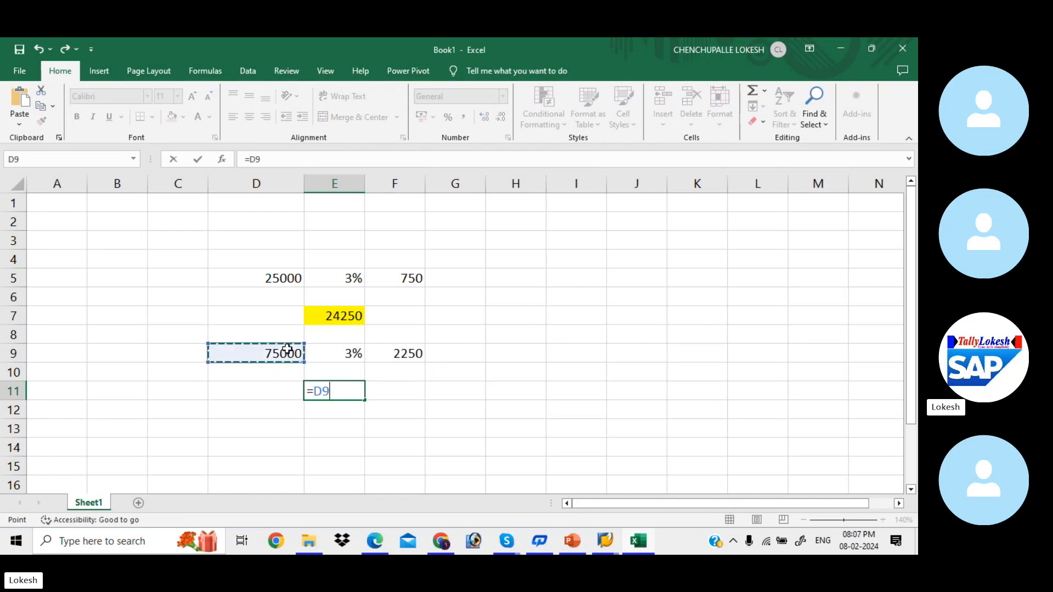
pyautogui.write('-')
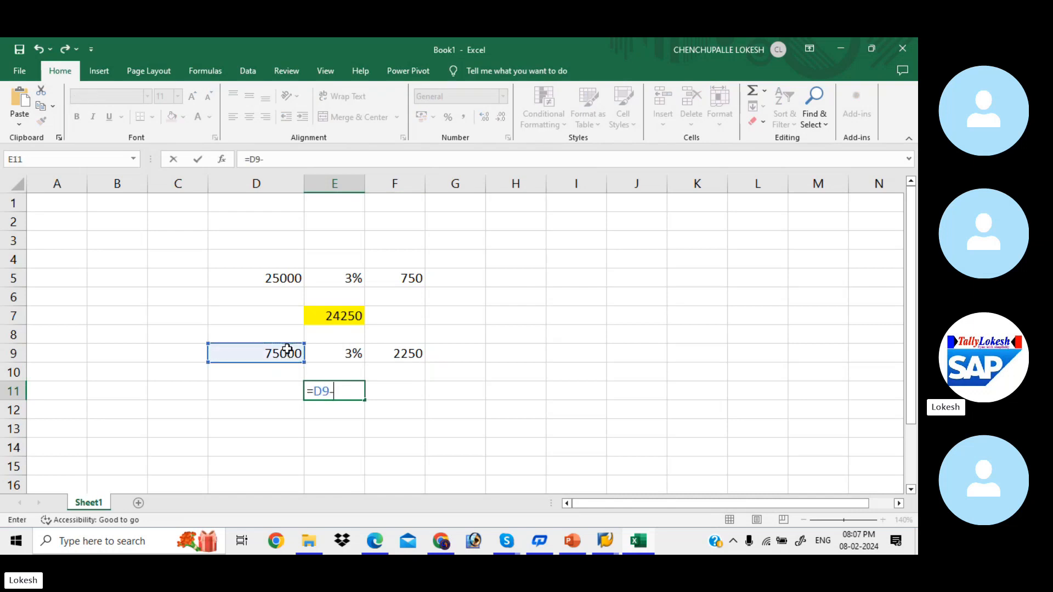
pyautogui.click(406, 357)
pyautogui.press('Return')
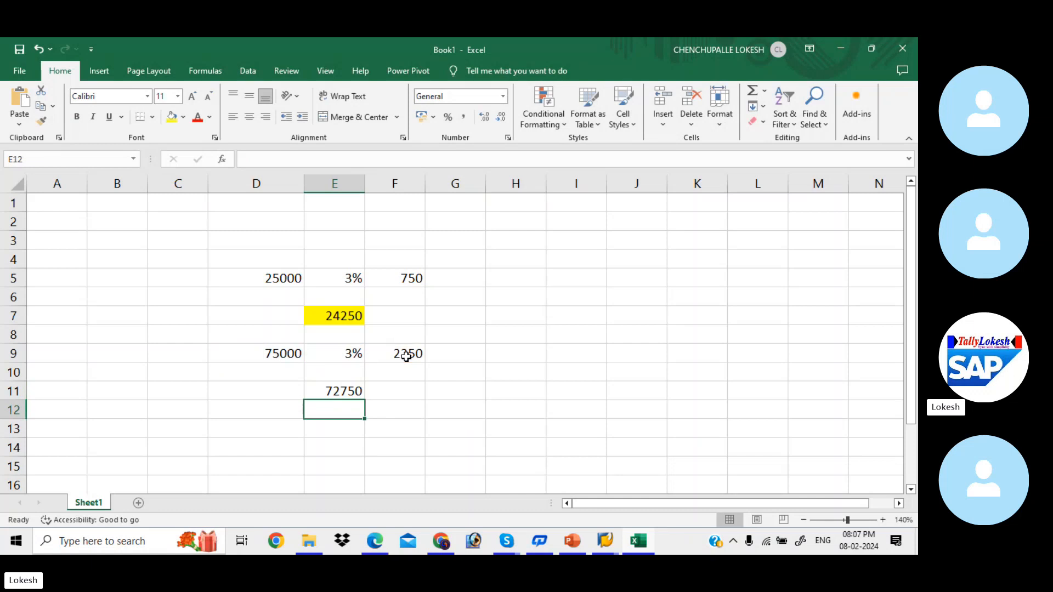
pyautogui.click(333, 391)
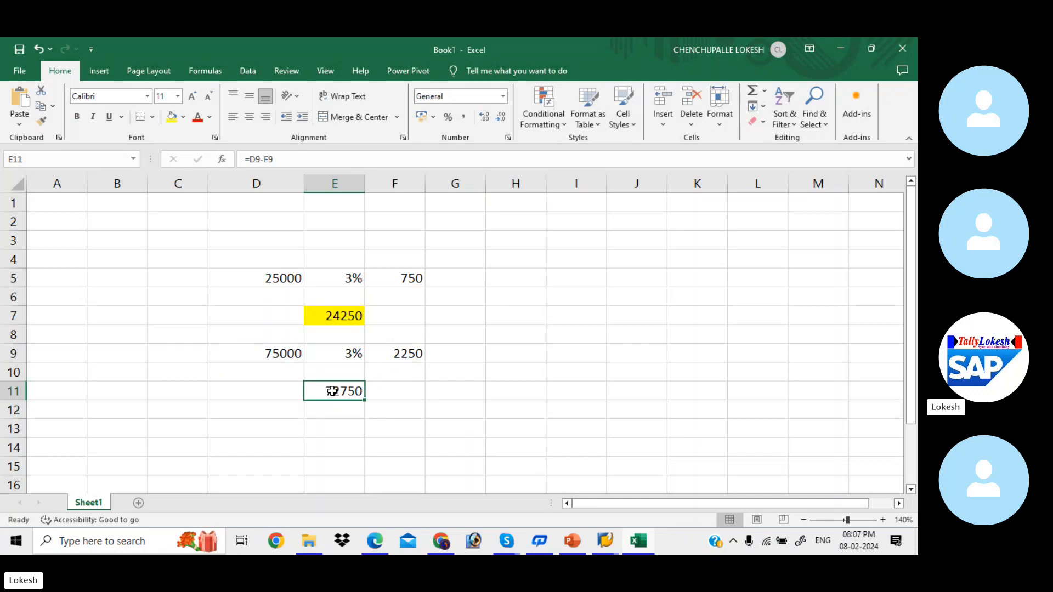
pyautogui.click(171, 116)
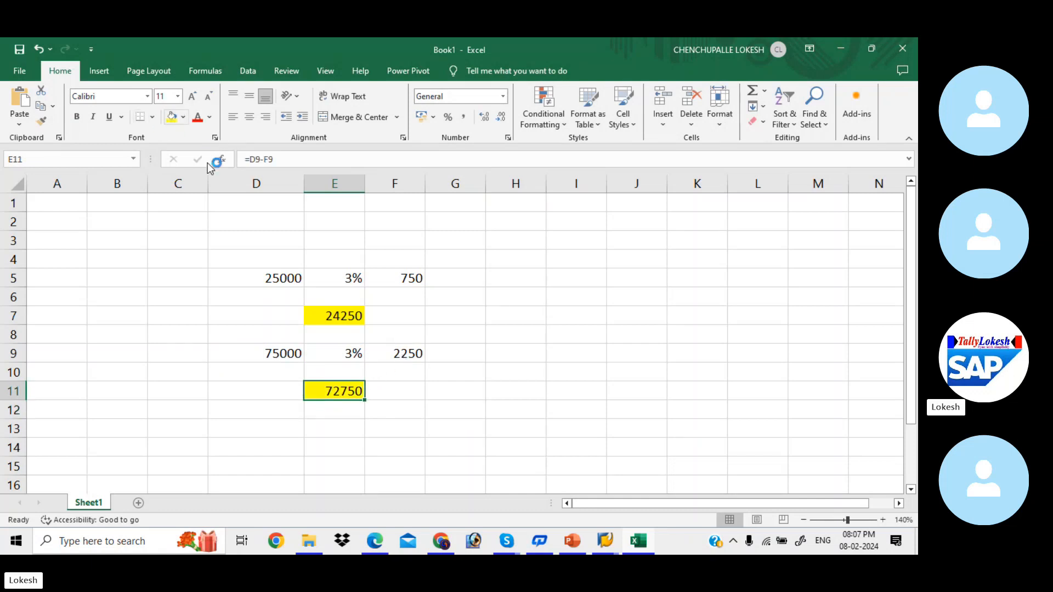
pyautogui.click(437, 379)
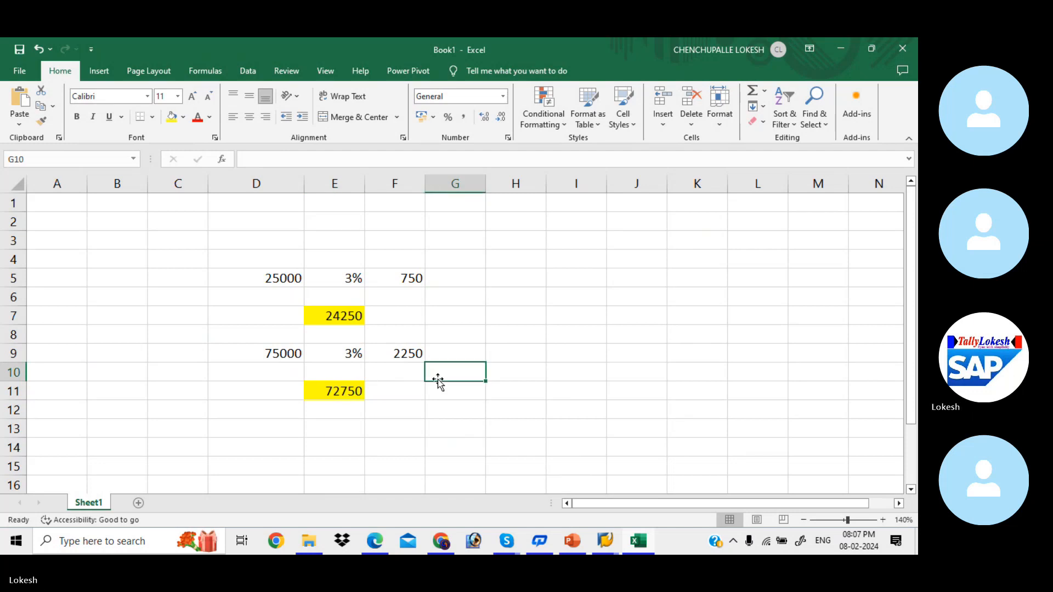
# - Switch to SAP, leave the customer change screen and open customer invoice entry for company code KIAB
pyautogui.hotkey('alt', 'Tab')
pyautogui.hotkey('alt', 'Tab')
pyautogui.hotkey('alt', 'Tab')
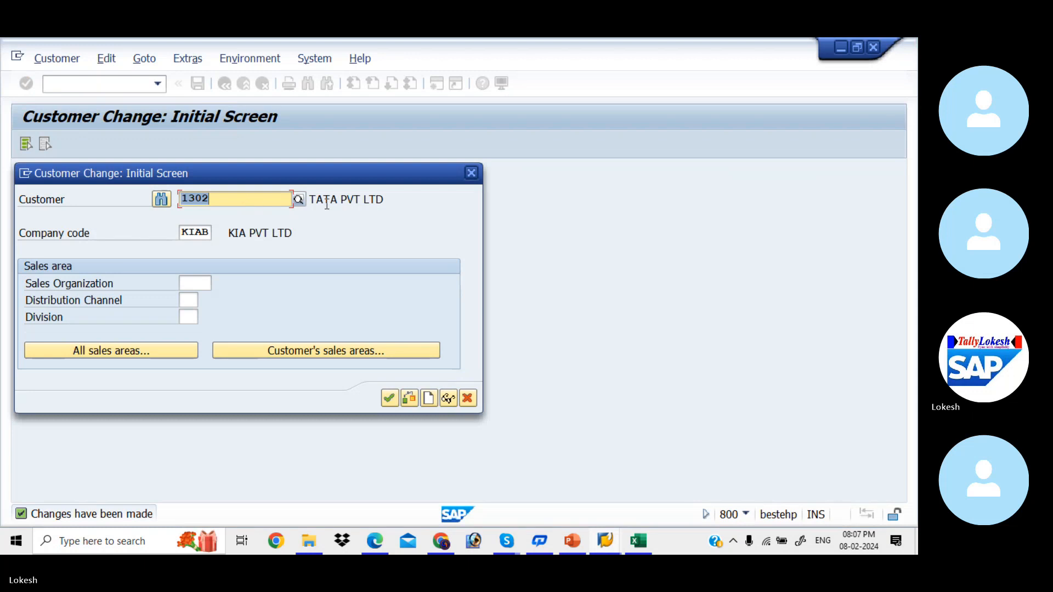
pyautogui.click(470, 175)
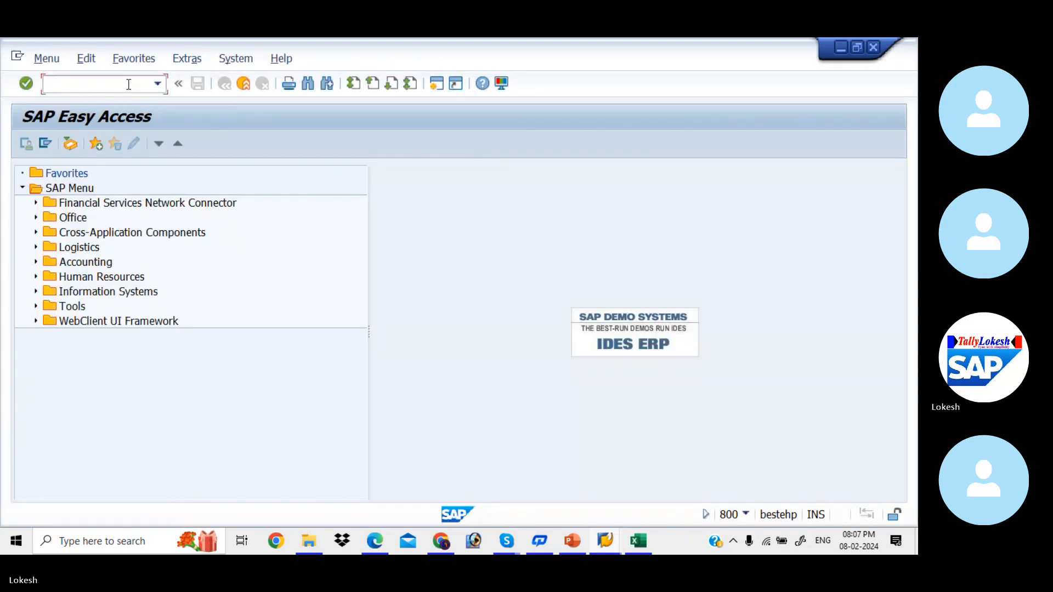
pyautogui.write('0')
pyautogui.press('Return')
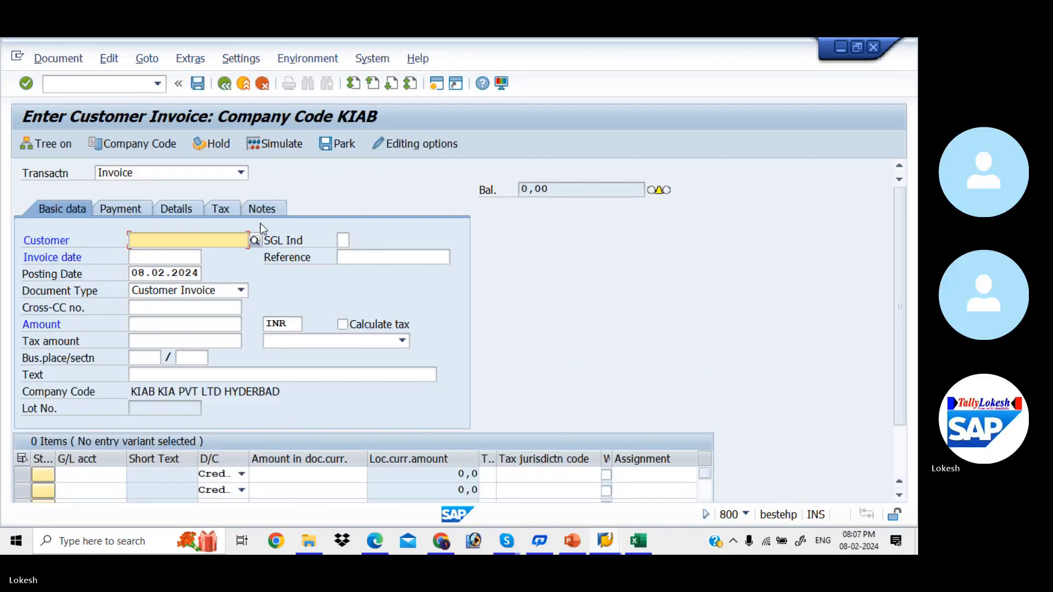
# - Look up the customers of company code KIAB and select TATA PVT LTD for the invoice
pyautogui.click(256, 240)
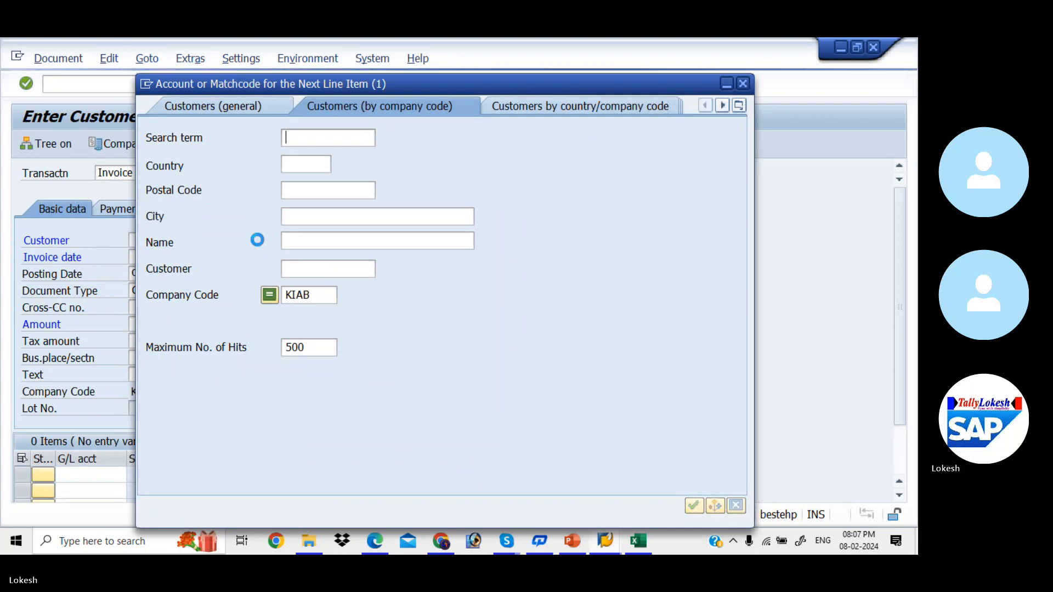
pyautogui.press('Return')
pyautogui.press('Return')
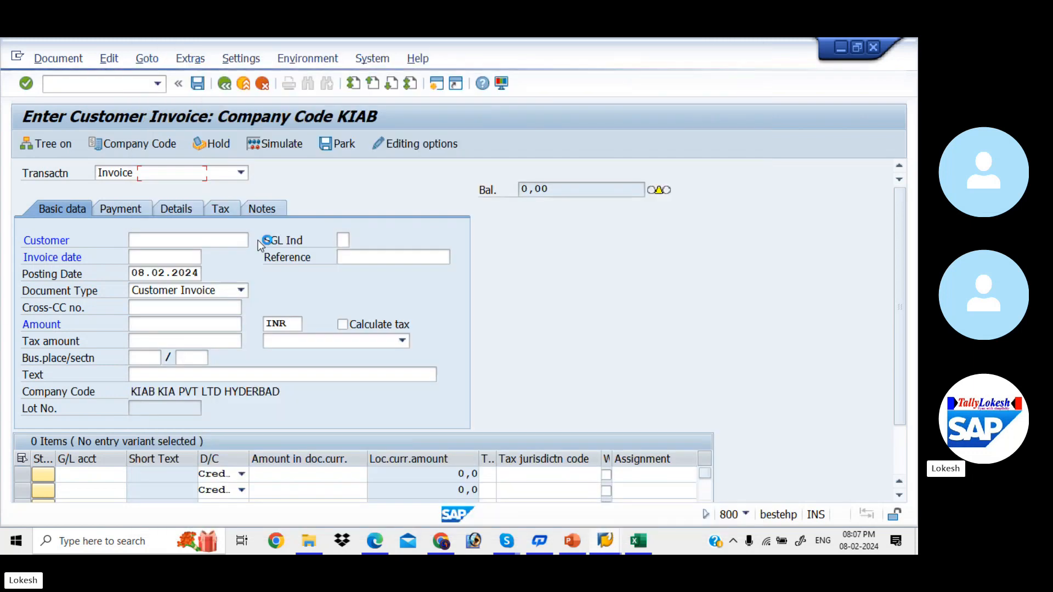
pyautogui.press('Tab')
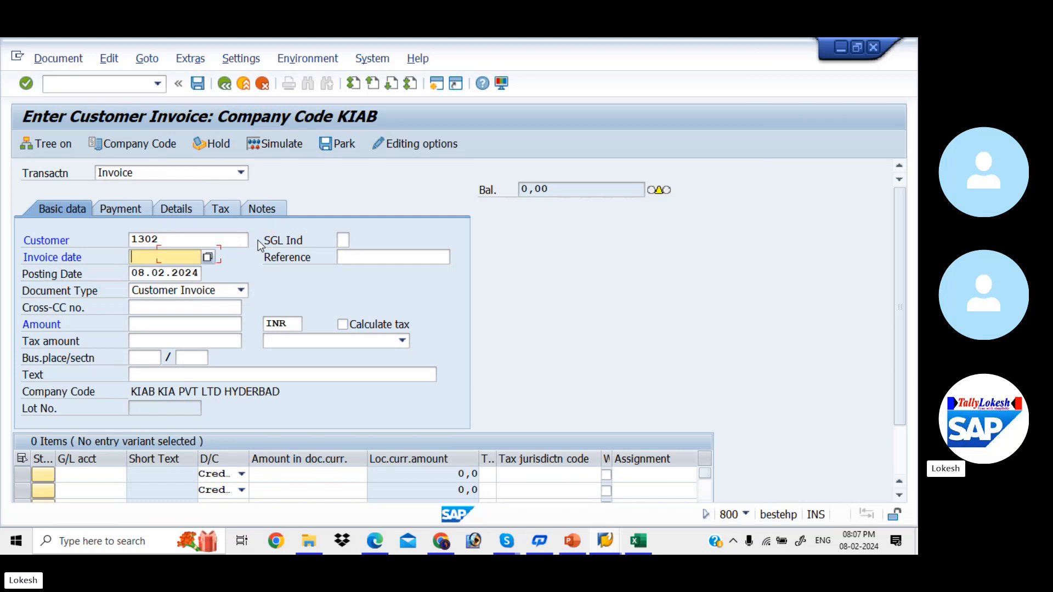
# - Set the customer invoice date to 08.02.2024 and the reference to 004
pyautogui.write('08.02.2024')
pyautogui.press('Tab')
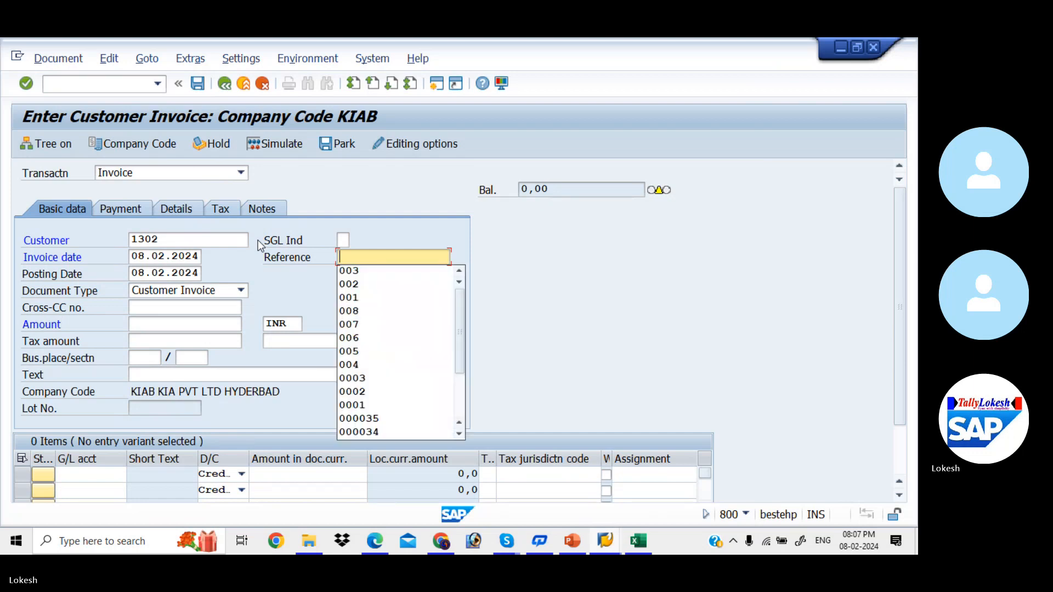
pyautogui.write('004')
pyautogui.press('Tab')
pyautogui.press('Tab')
pyautogui.press('Tab')
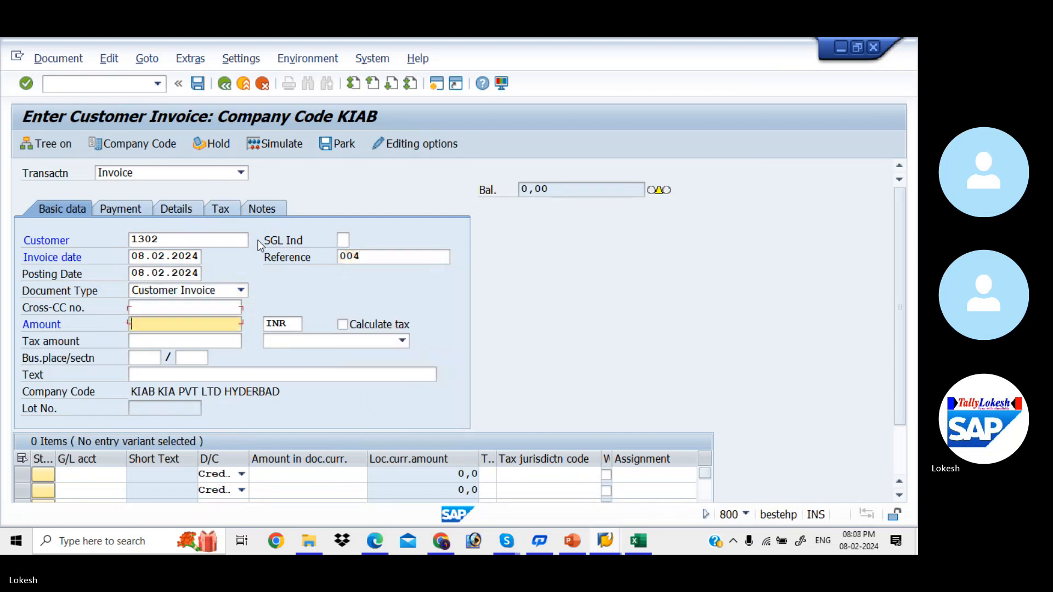
# - Enter an invoice amount of 25000 INR and move on to the Text field
pyautogui.write('25000')
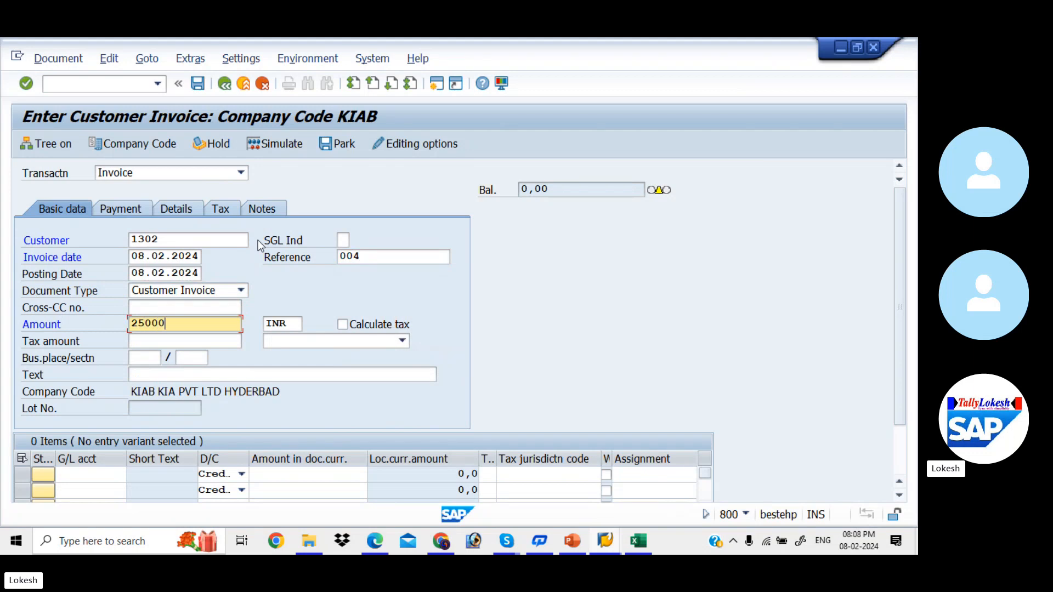
pyautogui.press('Tab')
pyautogui.press('Tab')
pyautogui.press('Tab')
pyautogui.press('Tab')
pyautogui.press('Tab')
pyautogui.press('Tab')
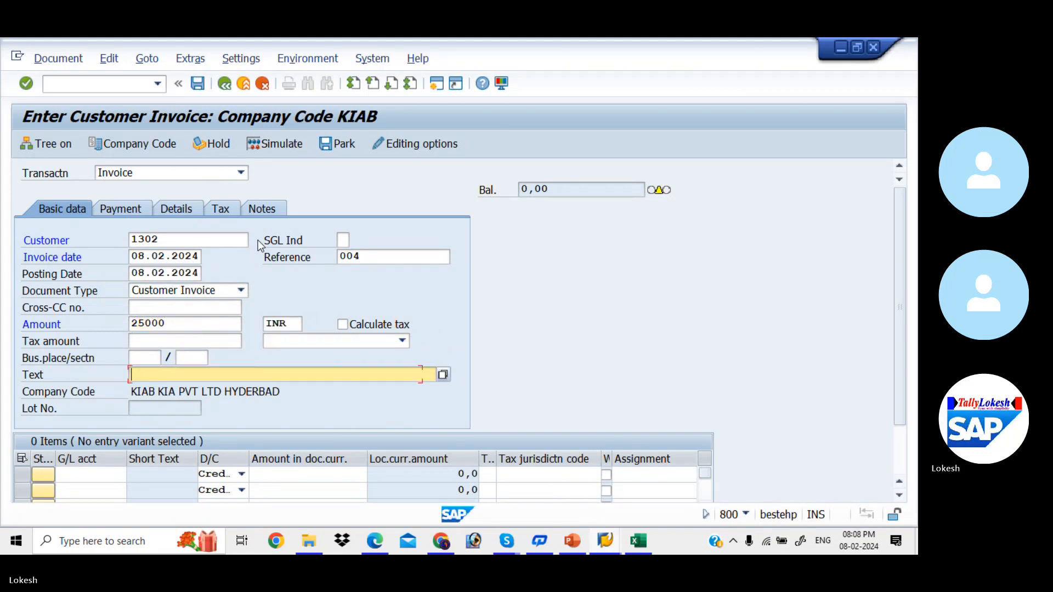
# - Fill the invoice Text with the suggested entry Customer Invoice and move on to the first line item's G/L account
pyautogui.press('Down')
pyautogui.press('Down')
pyautogui.press('Tab')
pyautogui.press('Tab')
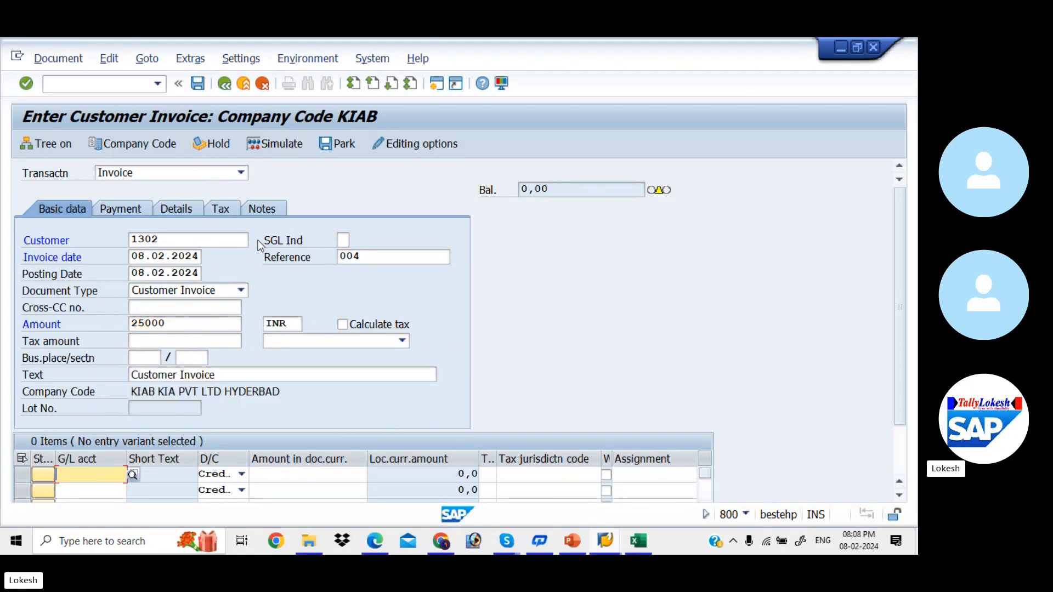
pyautogui.press('Down')
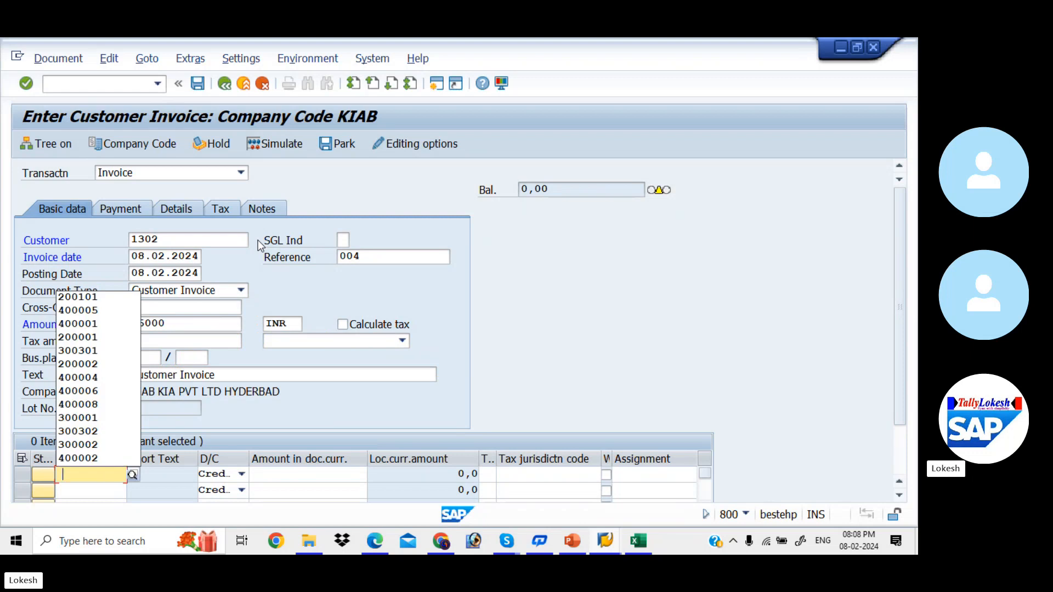
pyautogui.press('Down')
pyautogui.press('Down')
pyautogui.press('Tab')
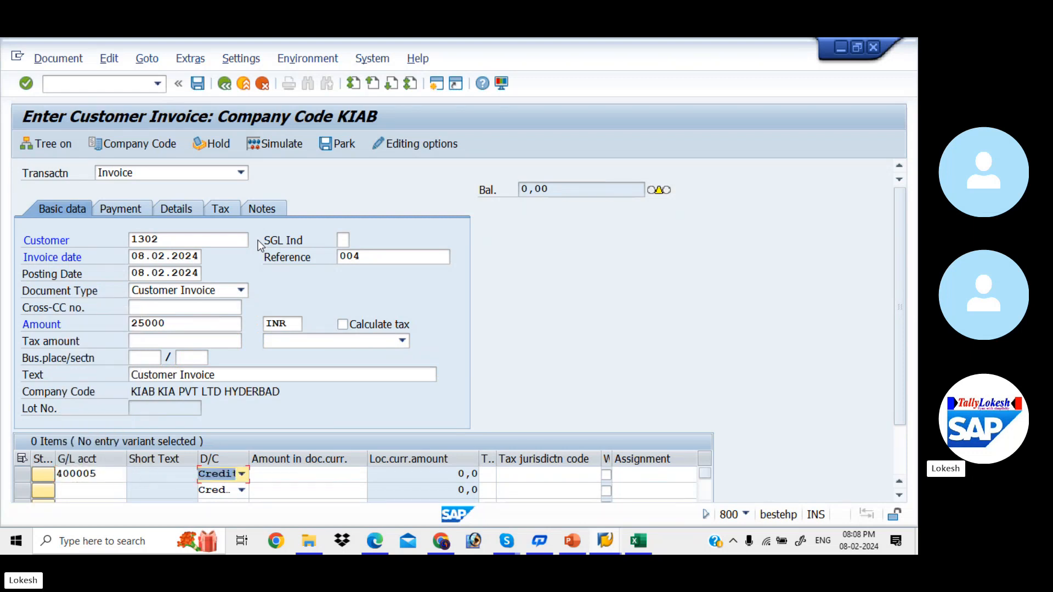
pyautogui.click(116, 475)
pyautogui.press('BackSpace')
pyautogui.press('BackSpace')
pyautogui.press('BackSpace')
pyautogui.press('BackSpace')
pyautogui.press('BackSpace')
pyautogui.press('BackSpace')
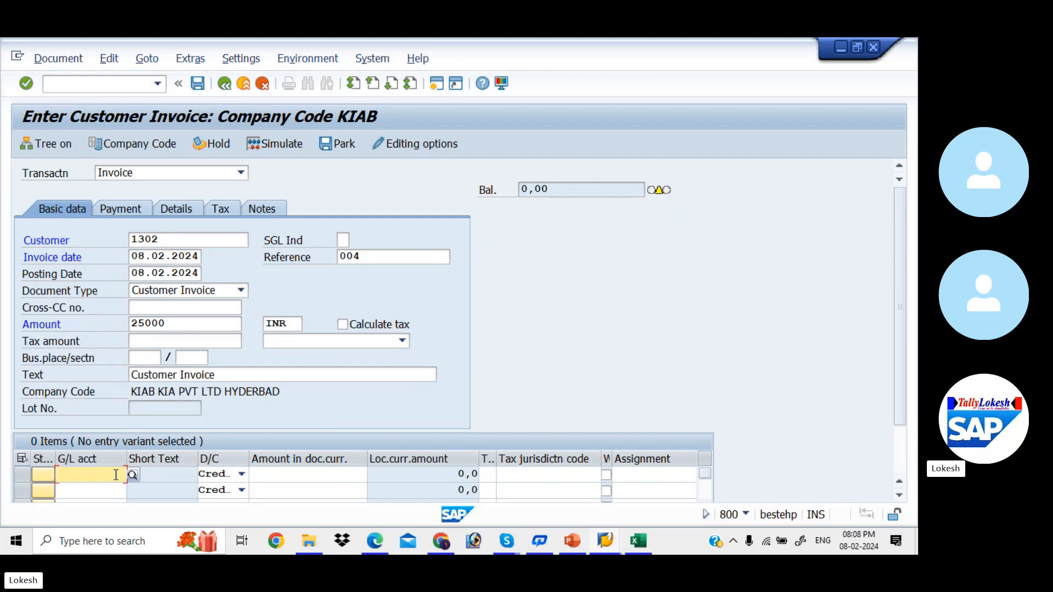
# - Look up the G/L accounts for the first line item and select Sales A/c
pyautogui.click(132, 475)
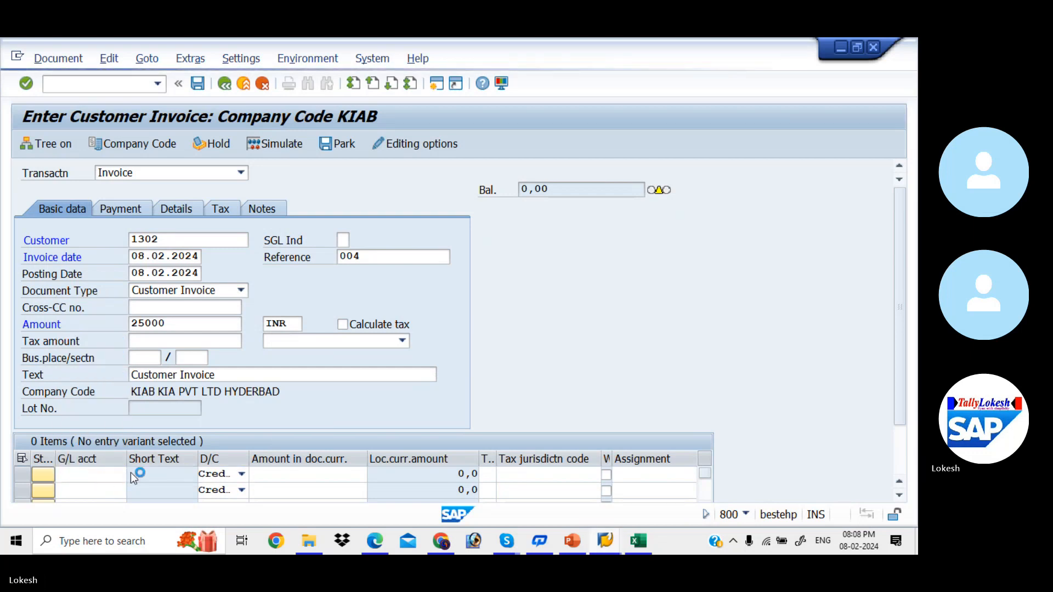
pyautogui.press('Return')
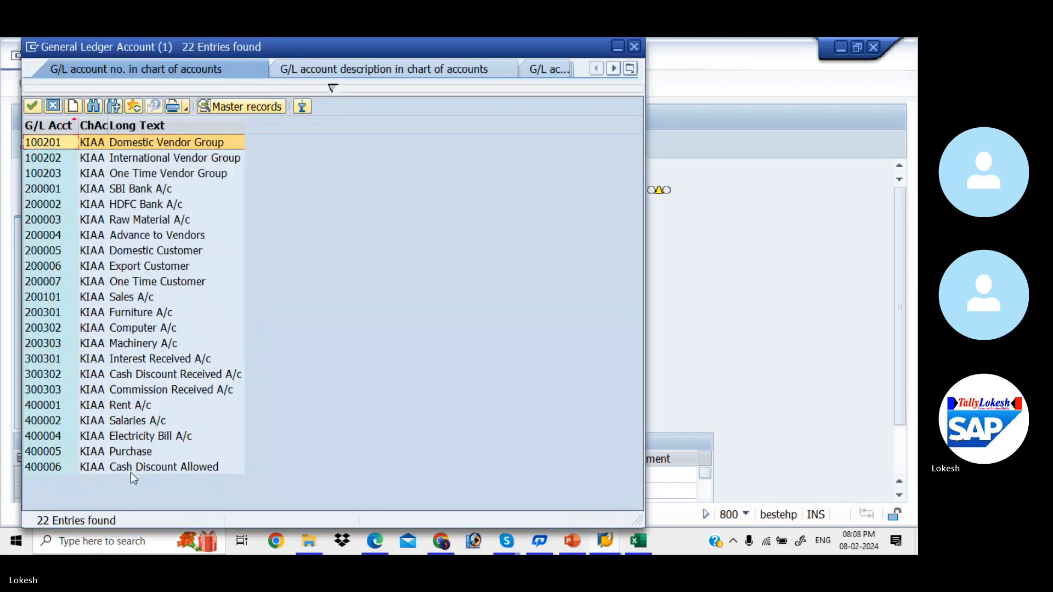
pyautogui.press('Down')
pyautogui.press('Down')
pyautogui.press('Down')
pyautogui.press('Down')
pyautogui.press('Down')
pyautogui.press('Down')
pyautogui.press('Down')
pyautogui.press('Down')
pyautogui.press('Down')
pyautogui.press('Down')
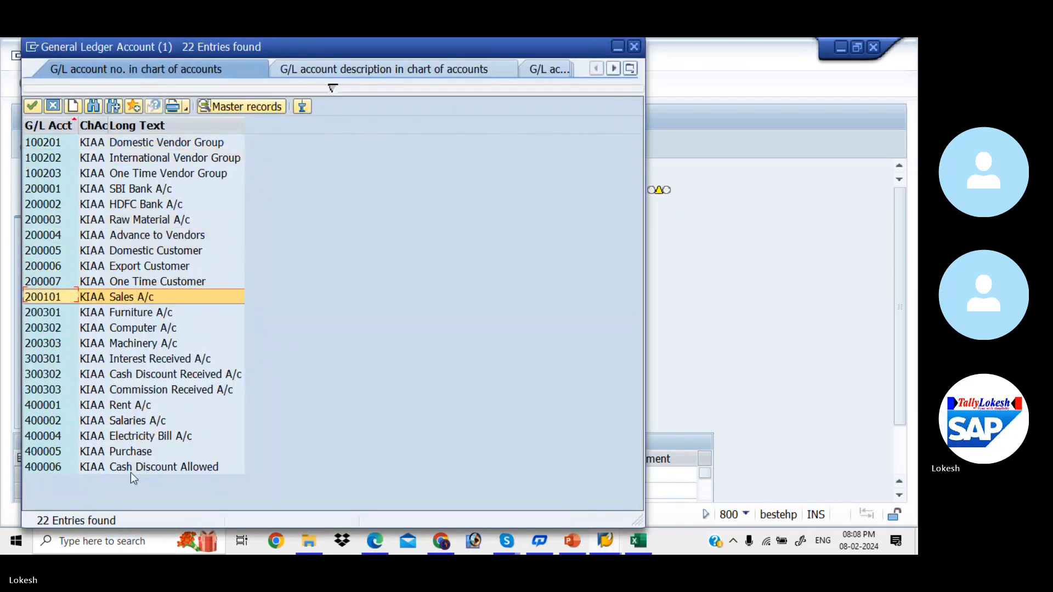
pyautogui.press('Return')
# - Enter 25000 as the credit amount of the Sales A/c line, and post the customer invoice after simulating it
pyautogui.press('Tab')
pyautogui.press('Tab')
pyautogui.press('Tab')
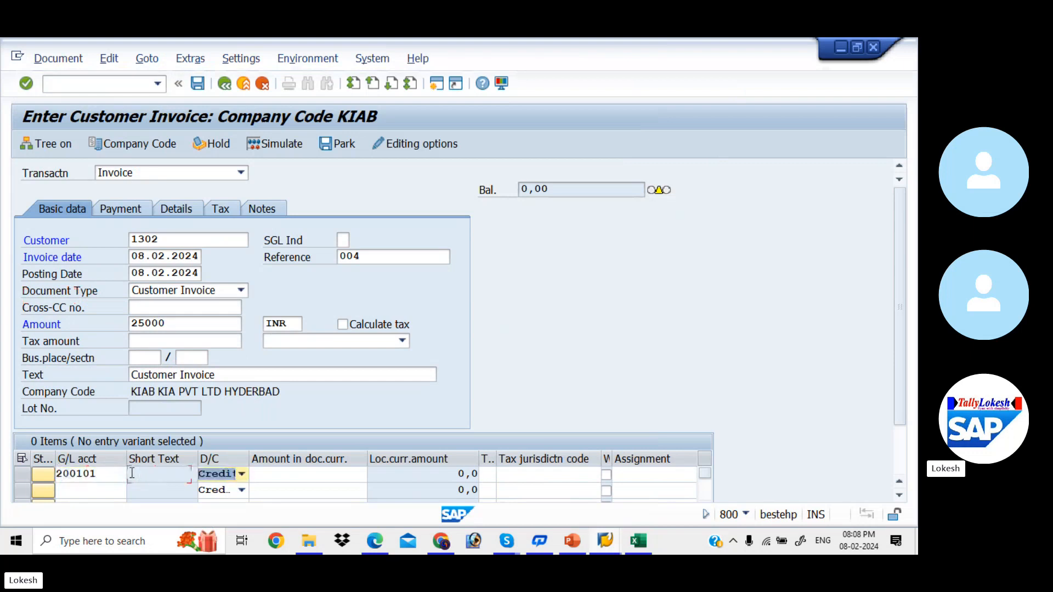
pyautogui.write('25000')
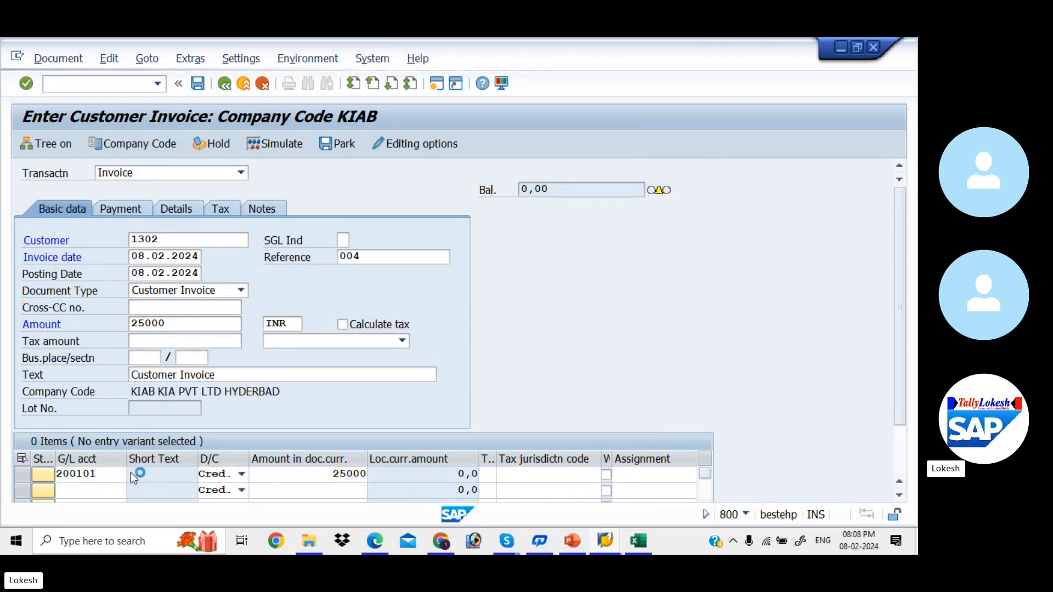
pyautogui.press('Return')
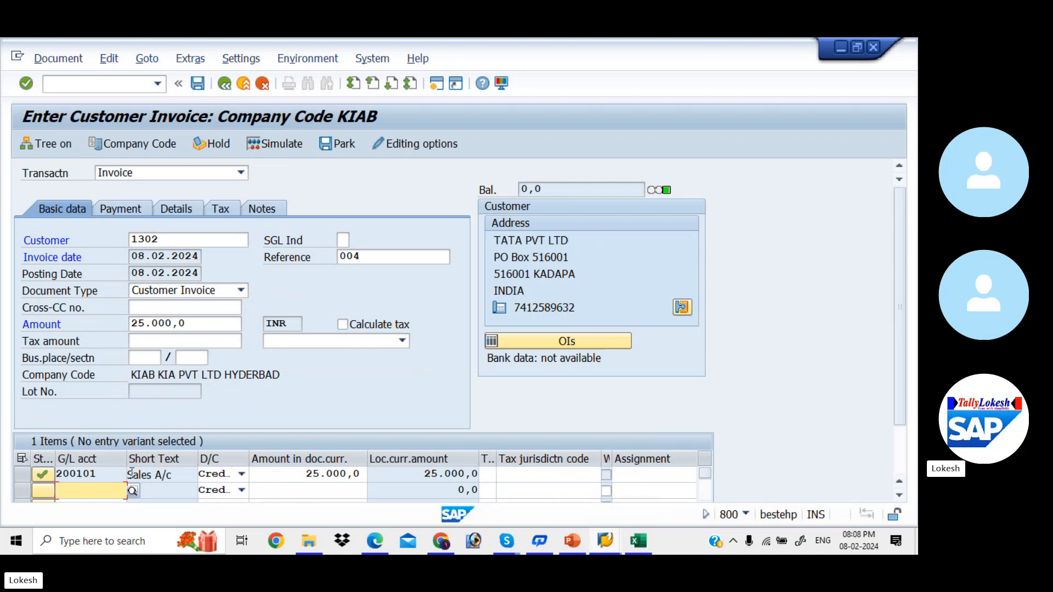
pyautogui.click(283, 146)
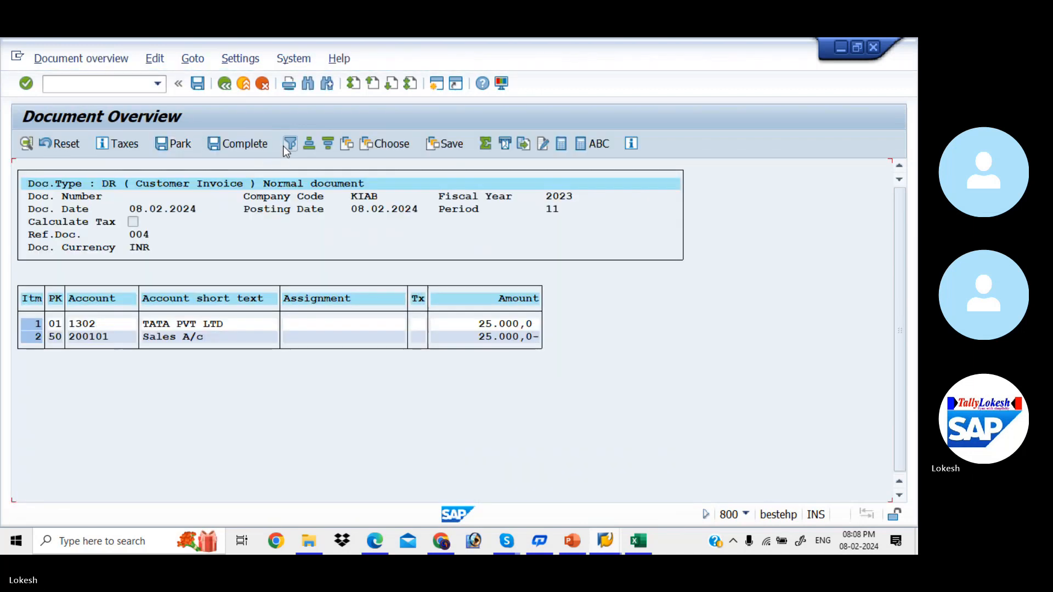
pyautogui.click(198, 84)
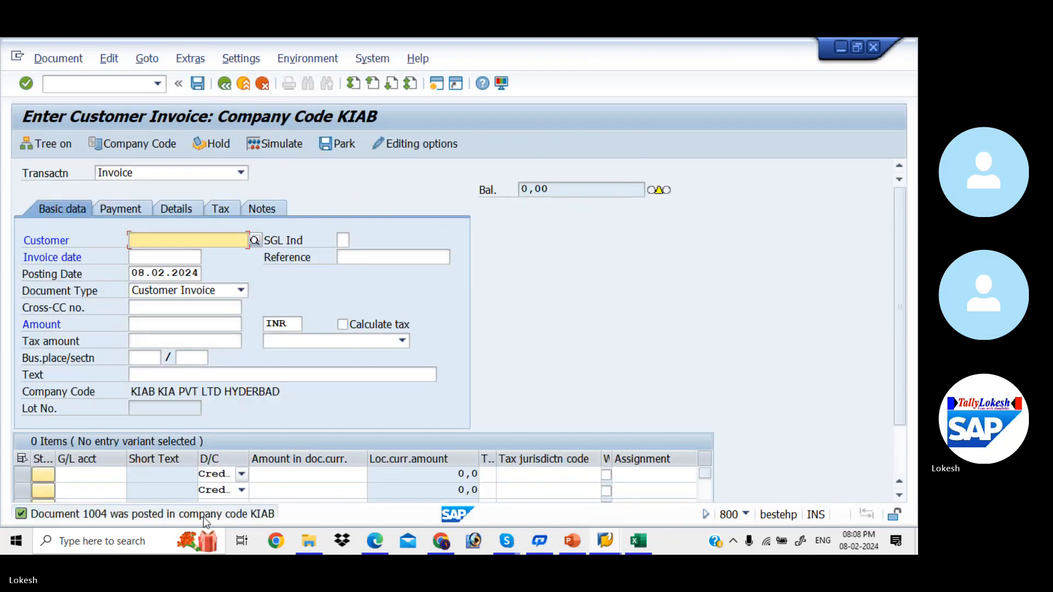
# - Consult the transaction list on the PowerPoint slide, and open customer line item display FBL5N in SAP
pyautogui.hotkey('alt', 'Tab')
pyautogui.hotkey('alt', 'Tab')
pyautogui.hotkey('alt', 'Tab')
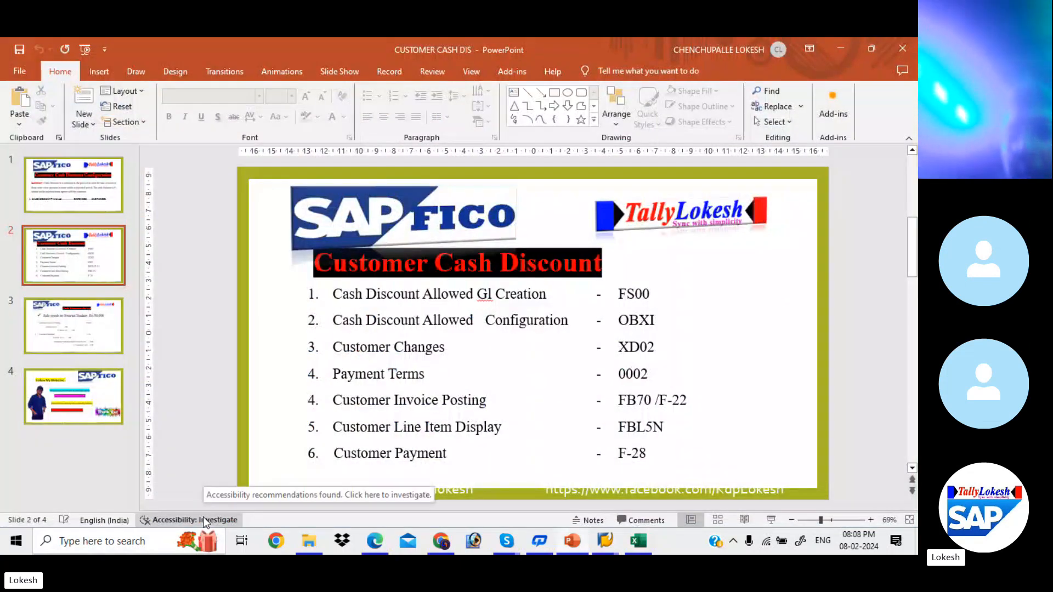
pyautogui.hotkey('alt', 'Tab')
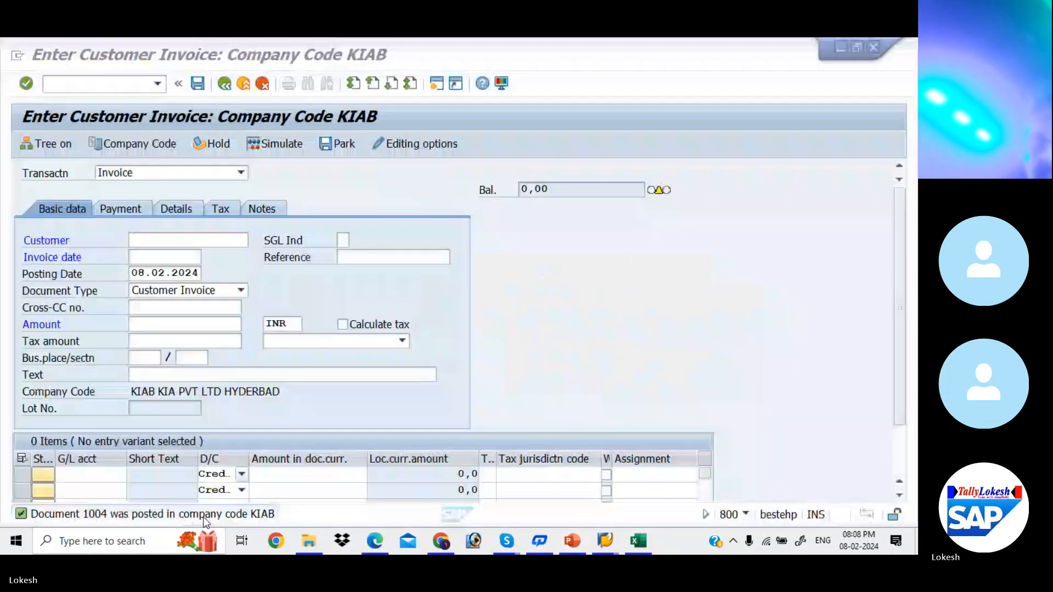
pyautogui.click(120, 80)
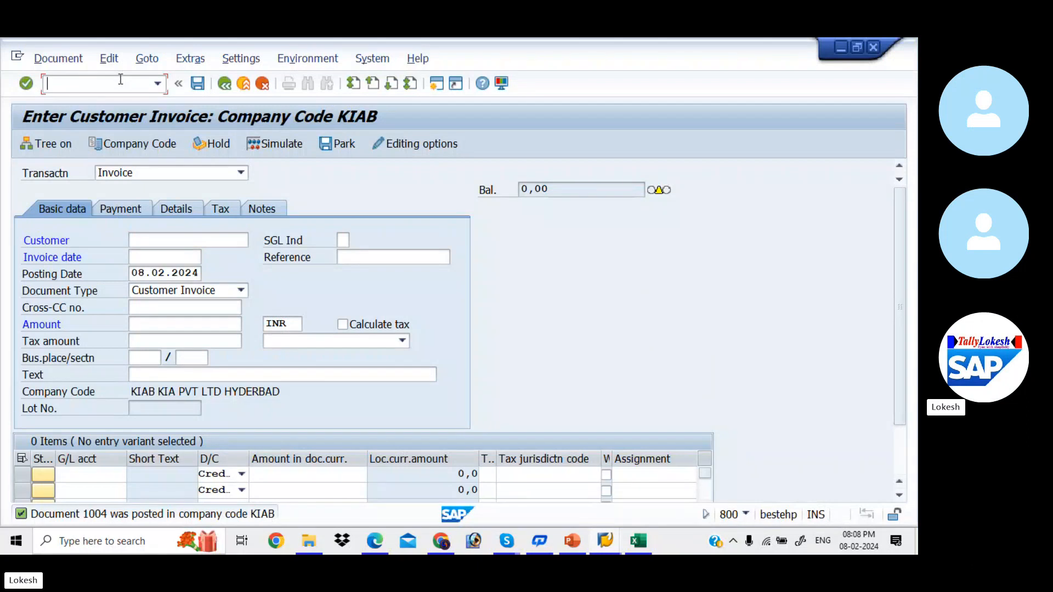
pyautogui.write('/N')
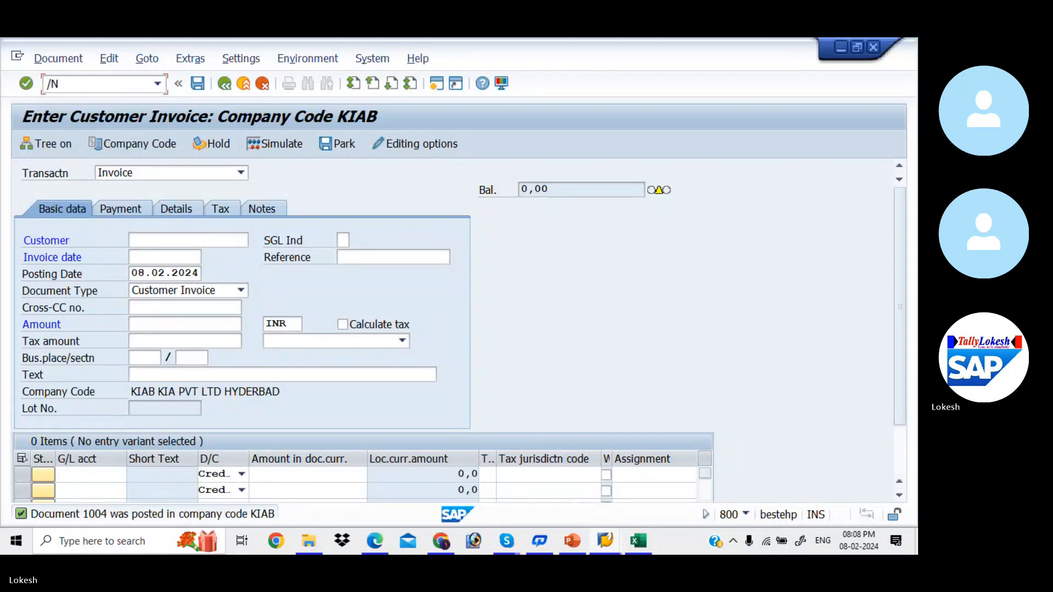
pyautogui.write('FBL5')
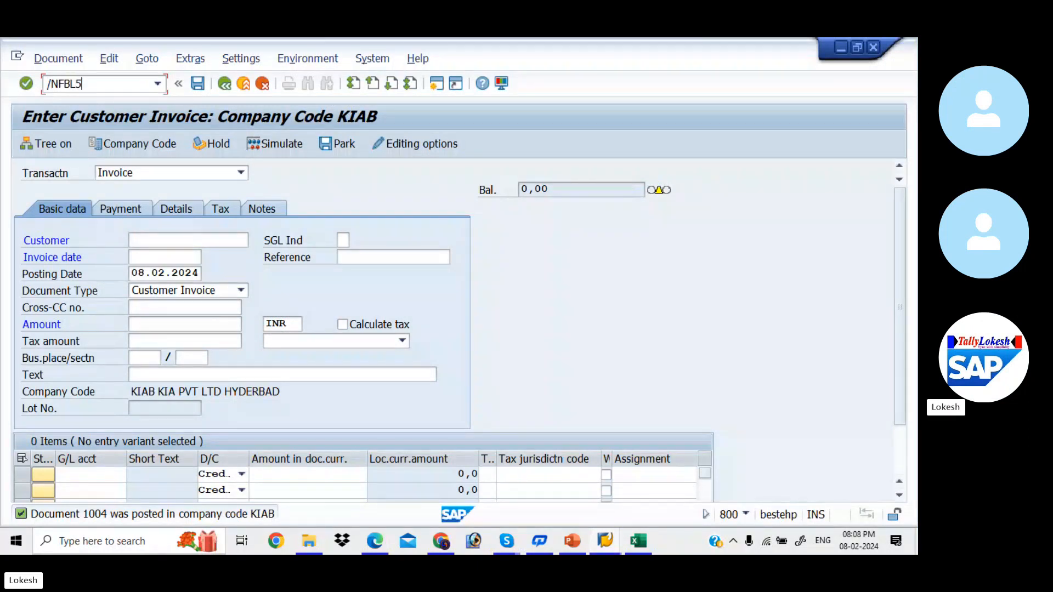
pyautogui.write('N')
pyautogui.press('Return')
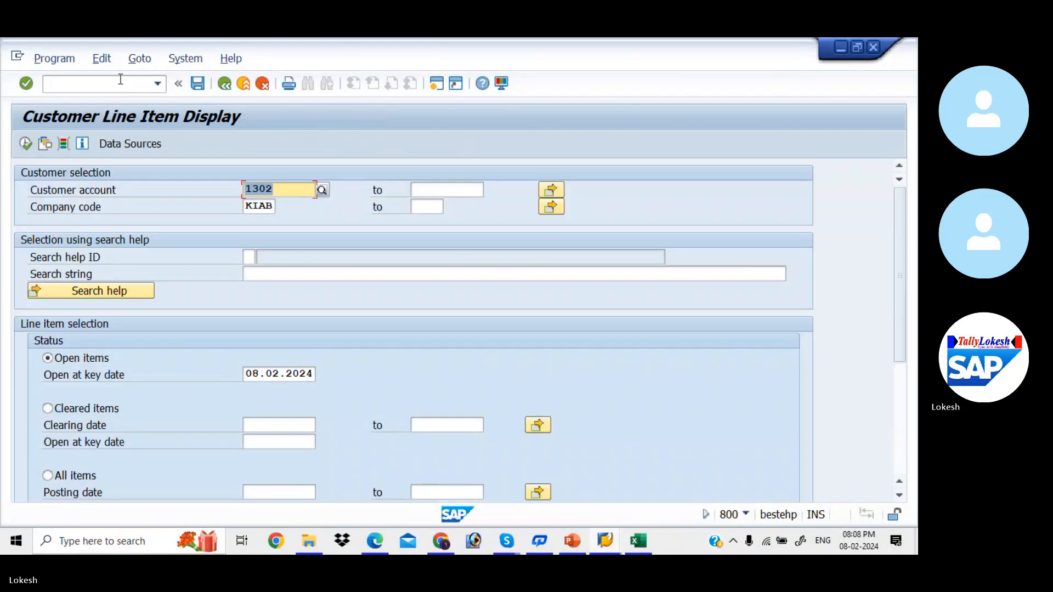
# - Look up the customer TATA PVT LTD and display its open items at 08.02.2024 in company code KIAB
pyautogui.press('F8')
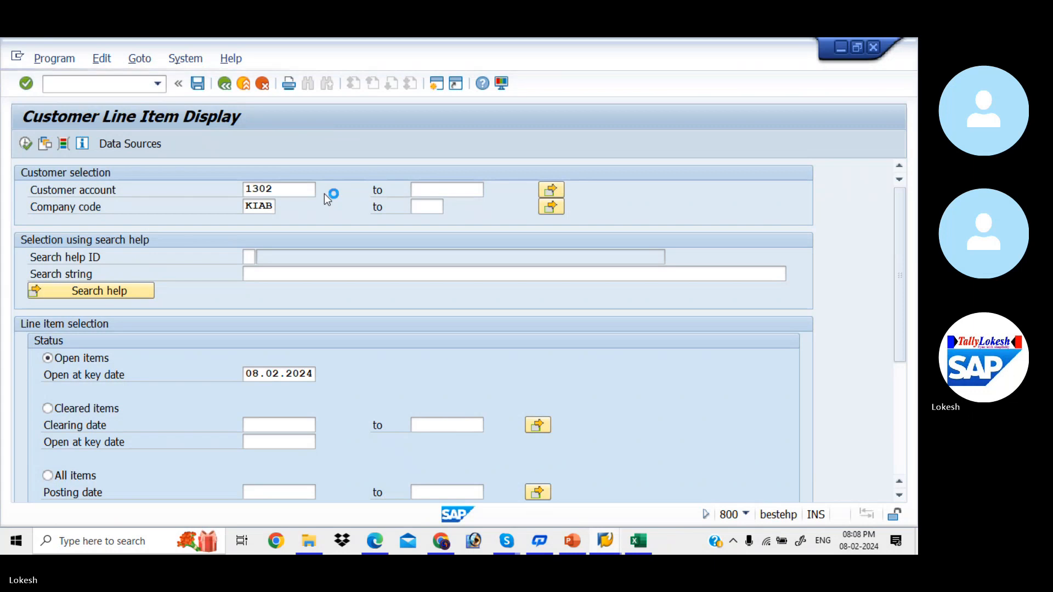
pyautogui.press('Return')
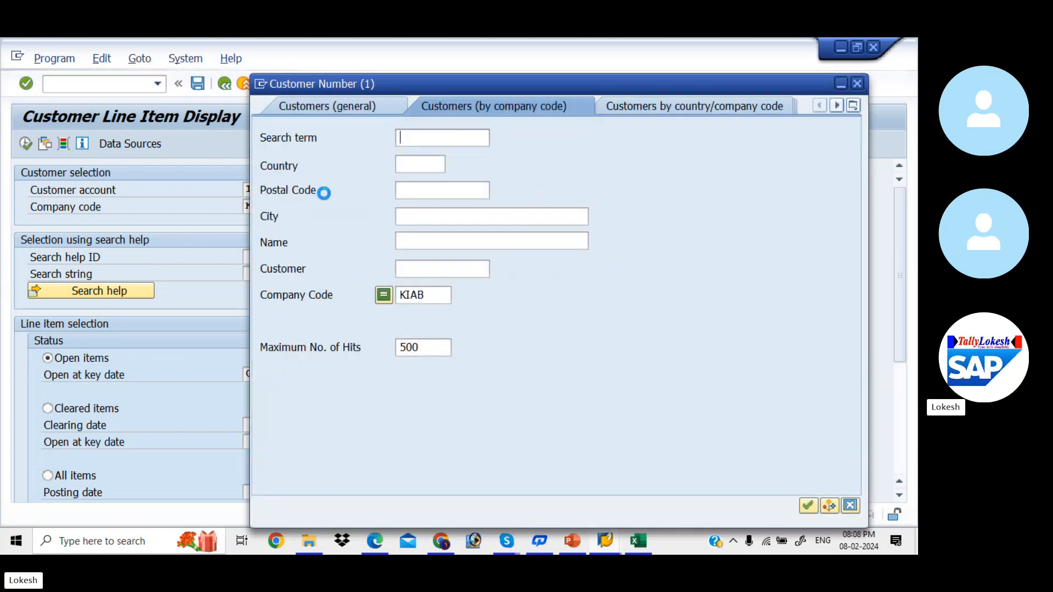
pyautogui.doubleClick(386, 175)
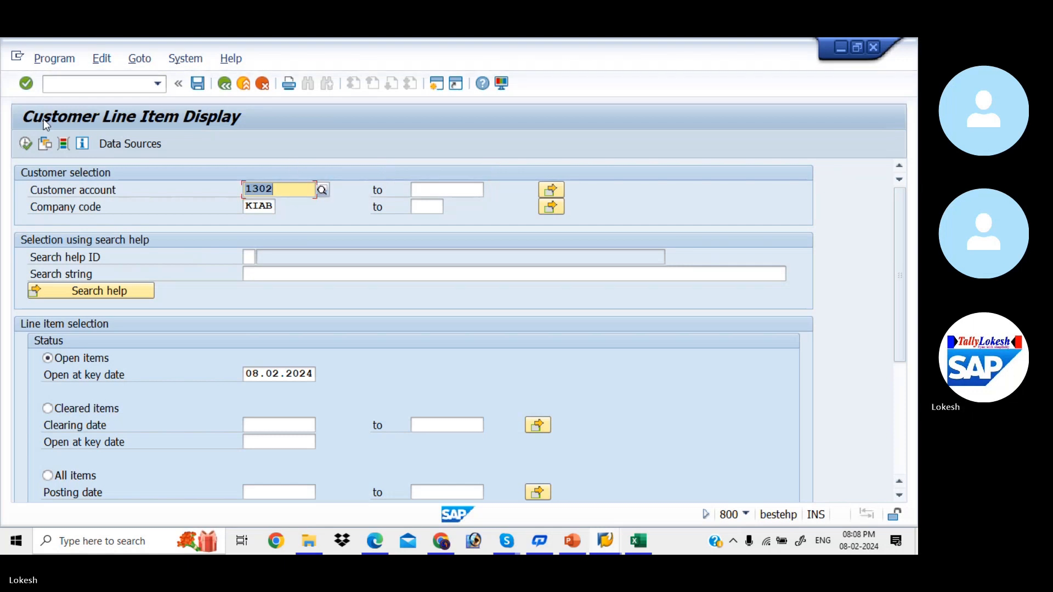
pyautogui.click(29, 140)
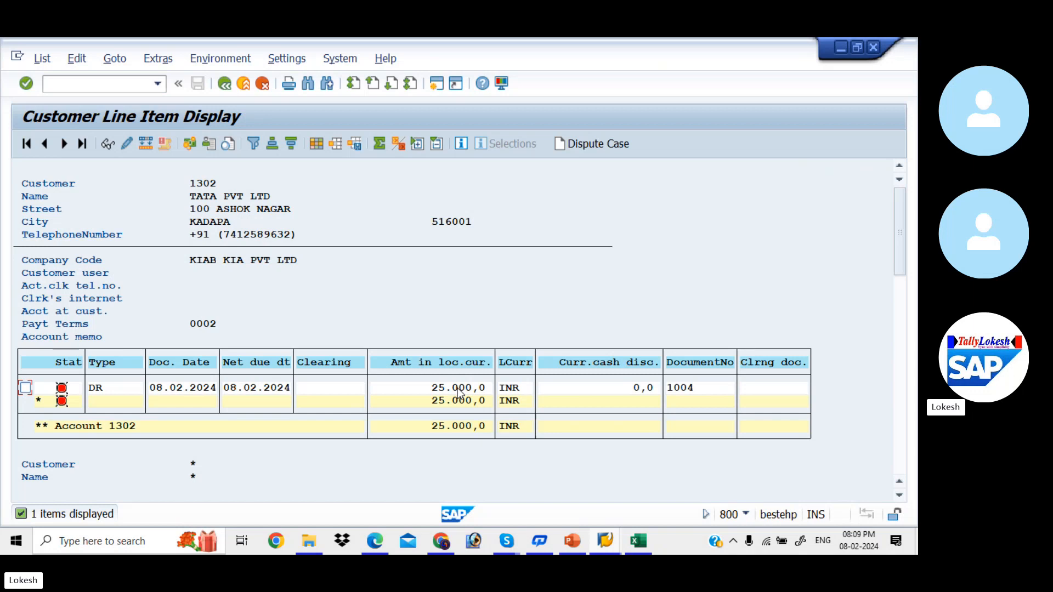
# - Switch to Excel to check the net amount after 3% discount on 25000, and return to SAP
pyautogui.hotkey('alt', 'Tab')
pyautogui.hotkey('alt', 'Tab')
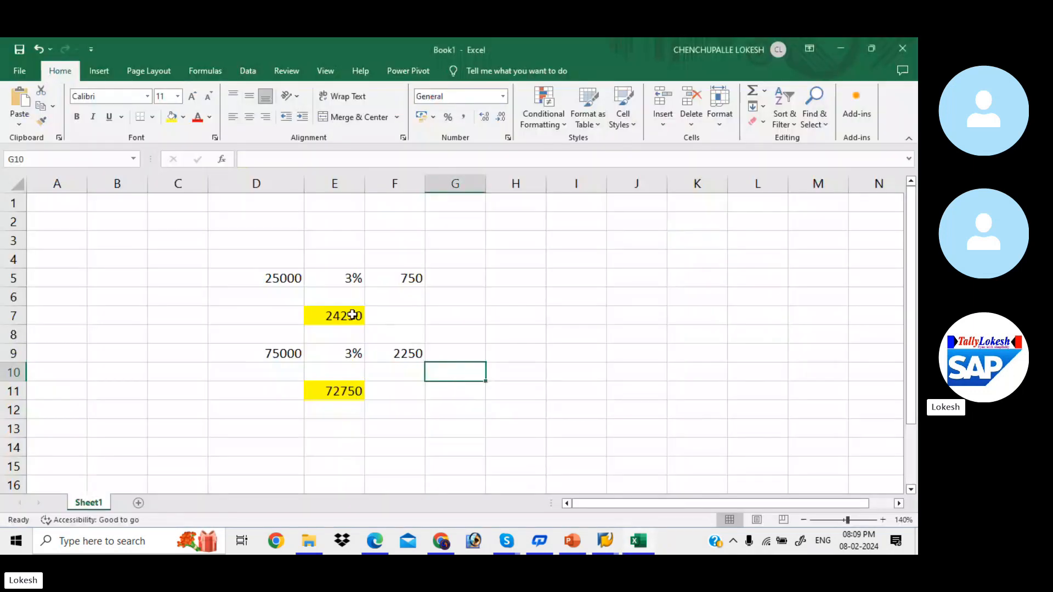
pyautogui.click(352, 316)
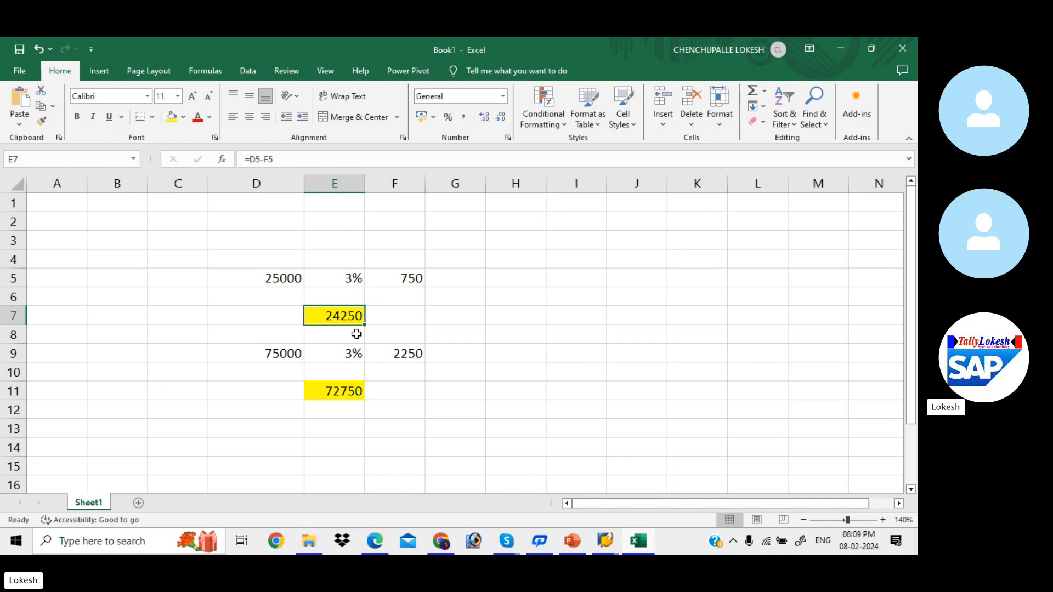
pyautogui.hotkey('alt', 'Tab')
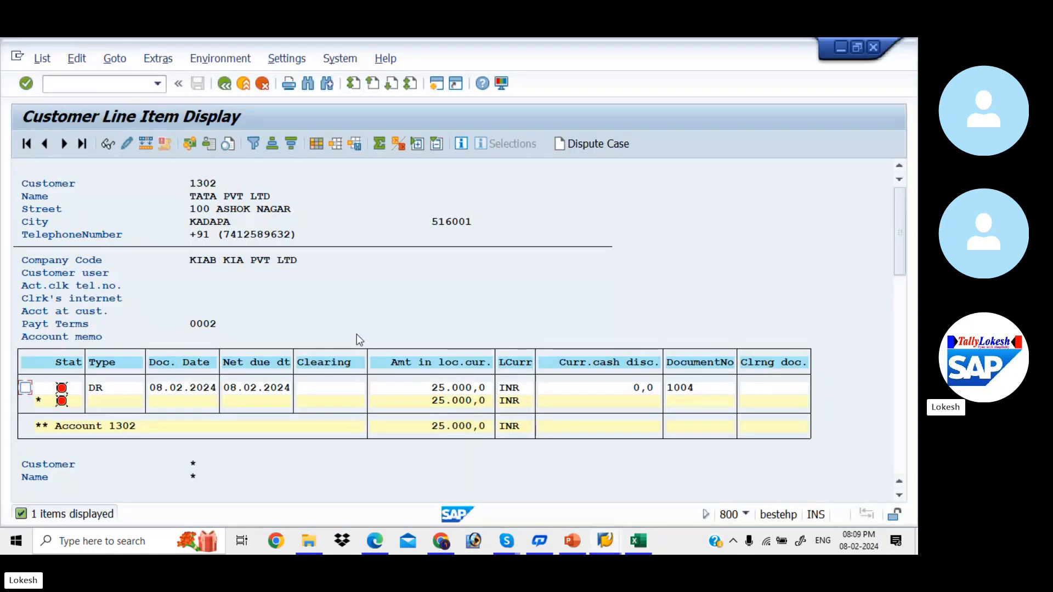
# - Create a new SAP session, check the payment transaction on the PowerPoint slide, and open incoming payment posting F-28
pyautogui.click(439, 84)
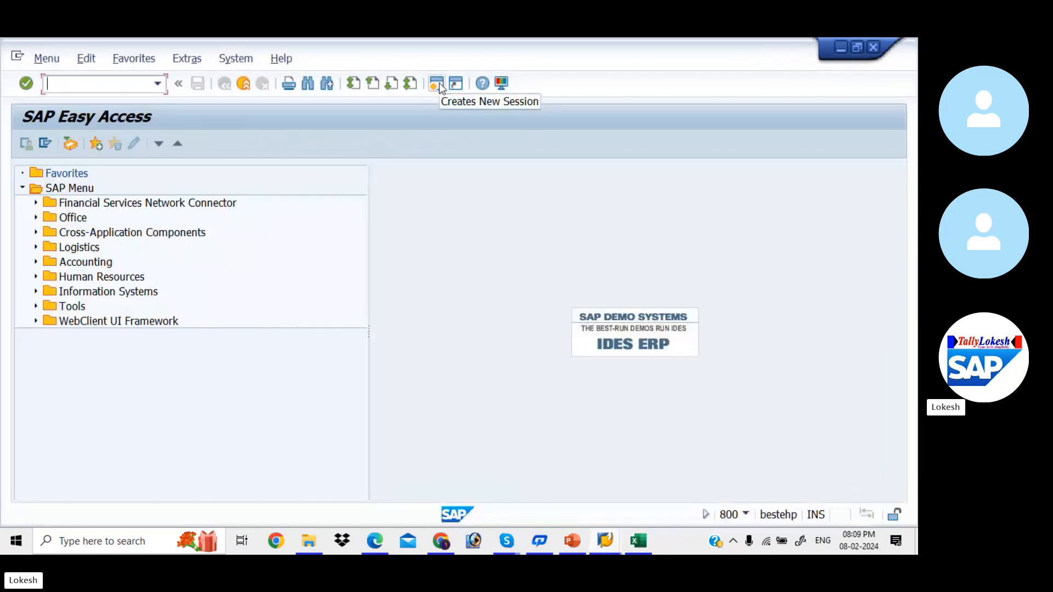
pyautogui.hotkey('alt', 'Tab')
pyautogui.hotkey('alt', 'Tab')
pyautogui.hotkey('alt', 'Tab')
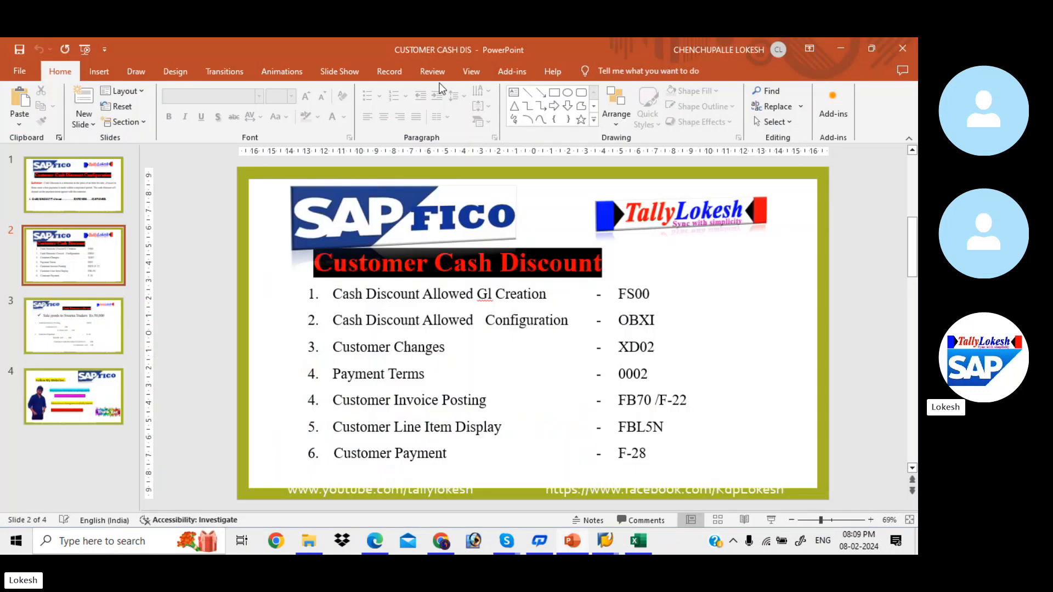
pyautogui.hotkey('alt', 'Tab')
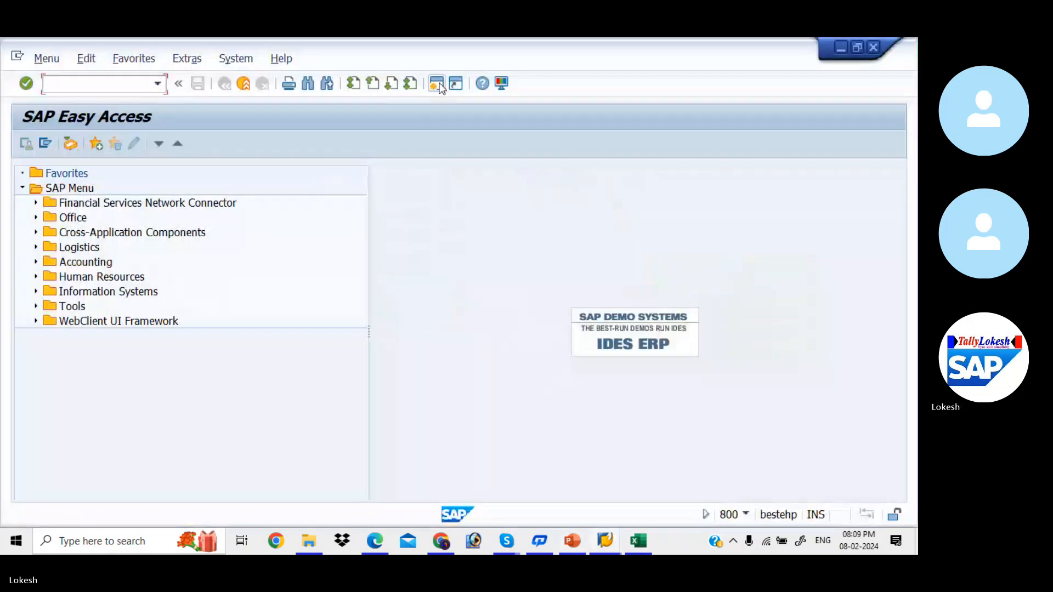
pyautogui.write('F-28')
pyautogui.press('Return')
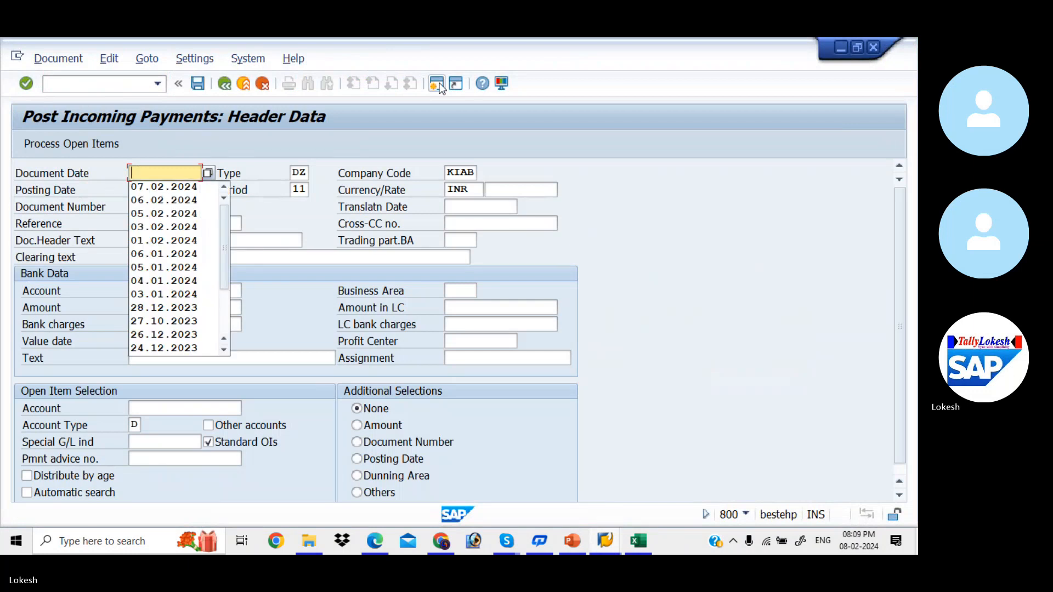
# - Set the incoming payment's document date to 08.02.2024 and its reference to 05
pyautogui.write('08.02.2024')
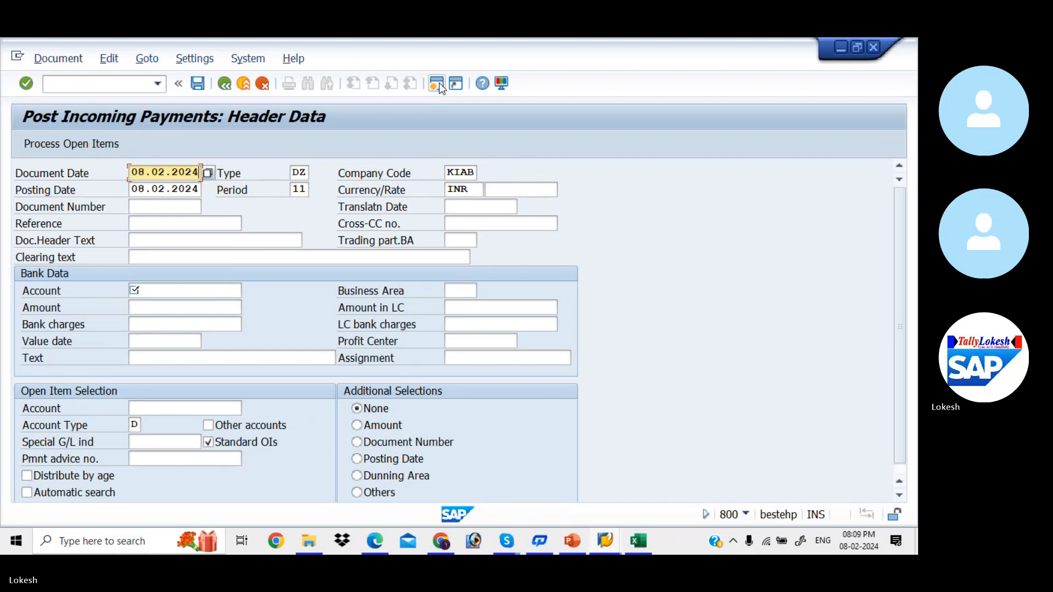
pyautogui.press('Tab')
pyautogui.press('Tab')
pyautogui.press('Tab')
pyautogui.press('Tab')
pyautogui.press('Tab')
pyautogui.press('Tab')
pyautogui.press('Tab')
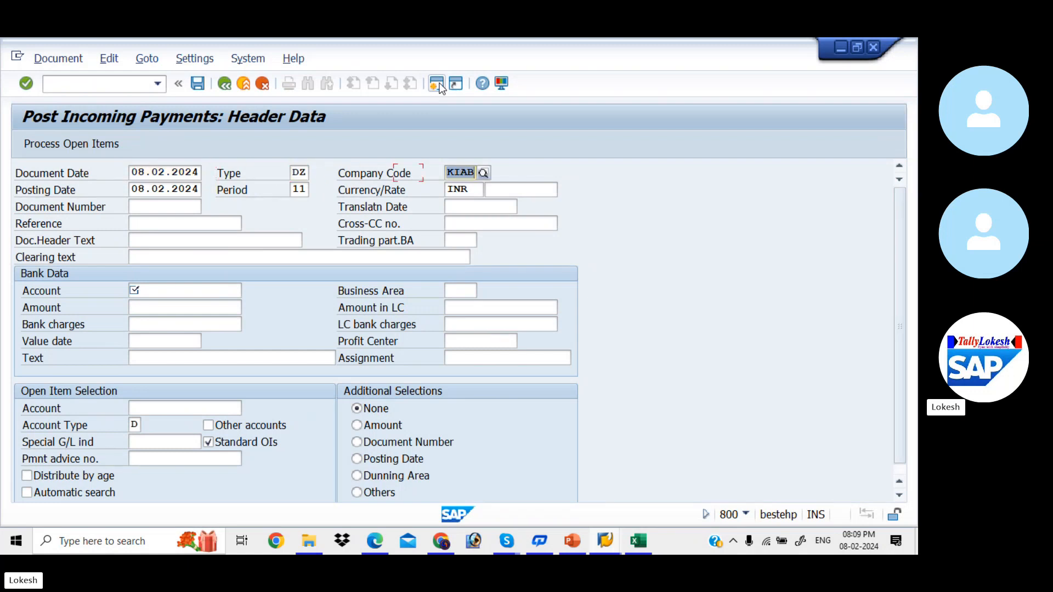
pyautogui.press('Tab')
pyautogui.press('Tab')
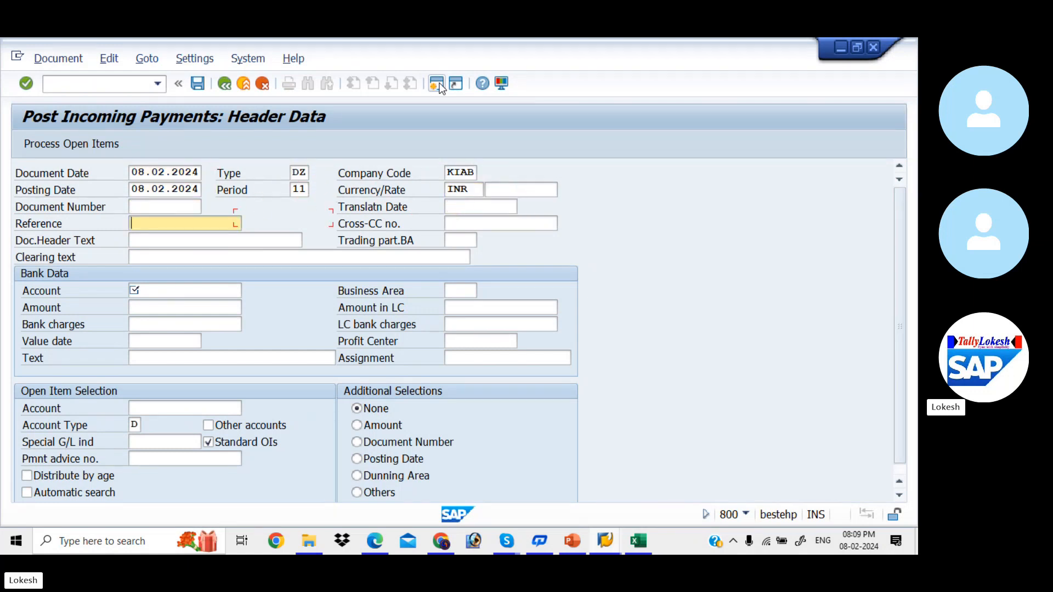
pyautogui.write('0')
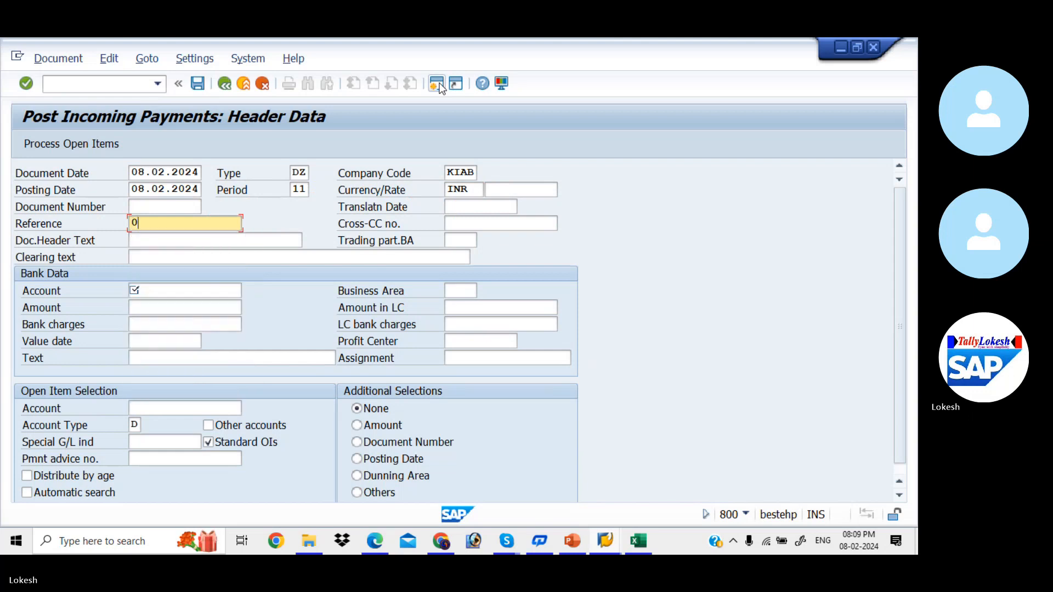
pyautogui.press('Tab')
pyautogui.press('Tab')
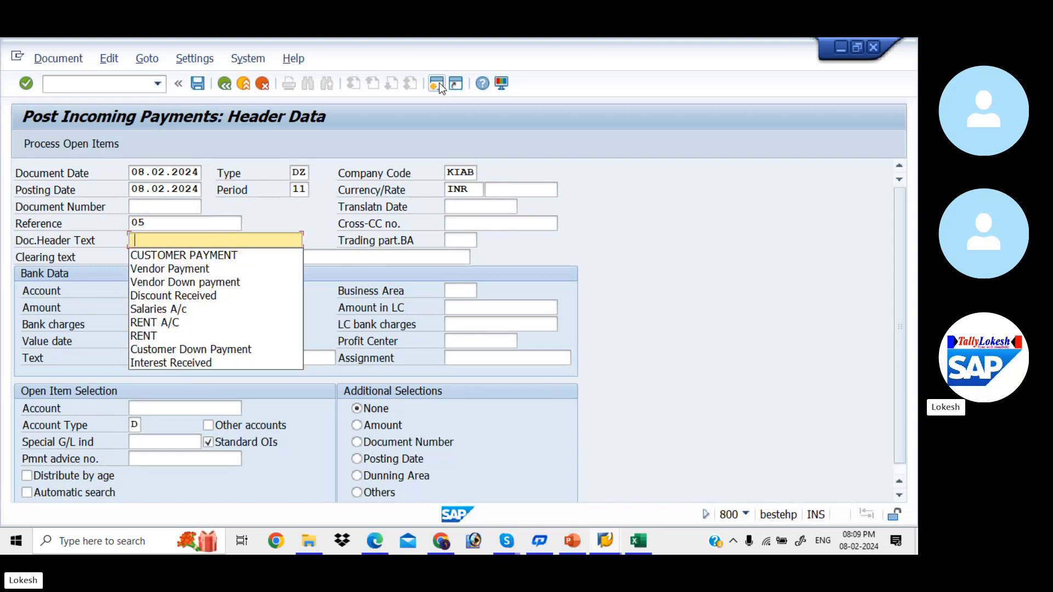
# - Choose CUSTOMER PAYMENT as the document header text and move on to the bank data account
pyautogui.press('Down')
pyautogui.press('Tab')
pyautogui.press('Tab')
pyautogui.press('Tab')
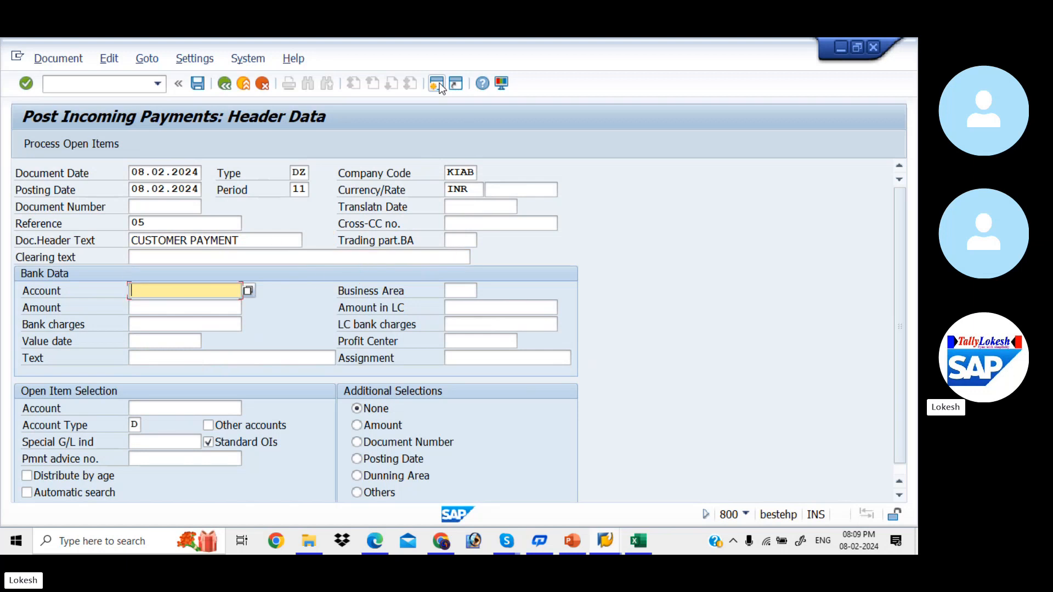
# - Enter the bank G/L account and a payment amount of 24250 in the bank data, checking the discounted net amount in Excel
pyautogui.click(211, 294)
pyautogui.press('Down')
pyautogui.press('Tab')
pyautogui.press('Tab')
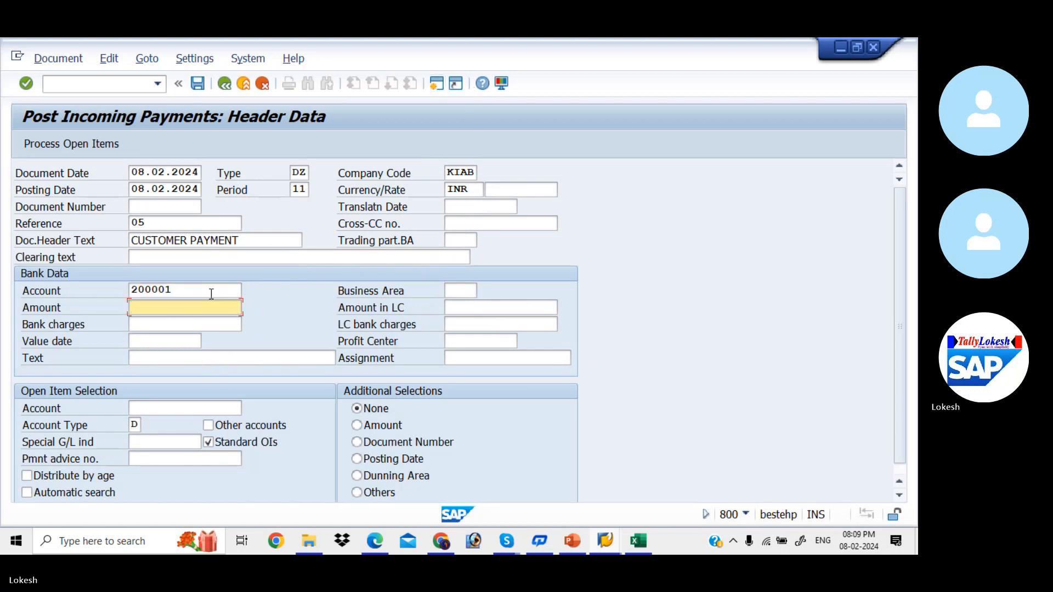
pyautogui.write('24')
pyautogui.press('BackSpace')
pyautogui.write('4')
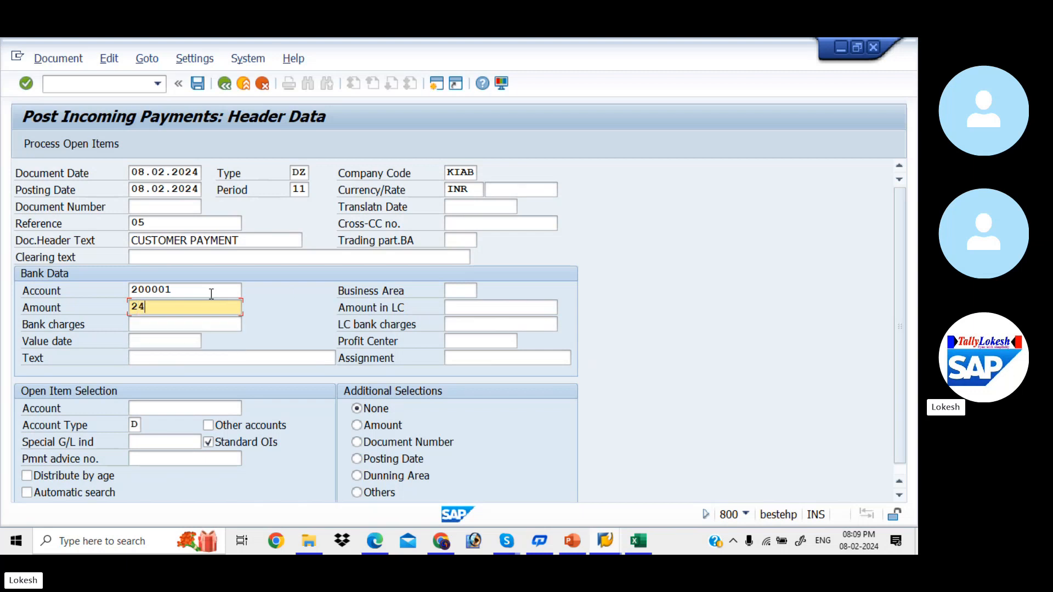
pyautogui.hotkey('alt', 'Tab')
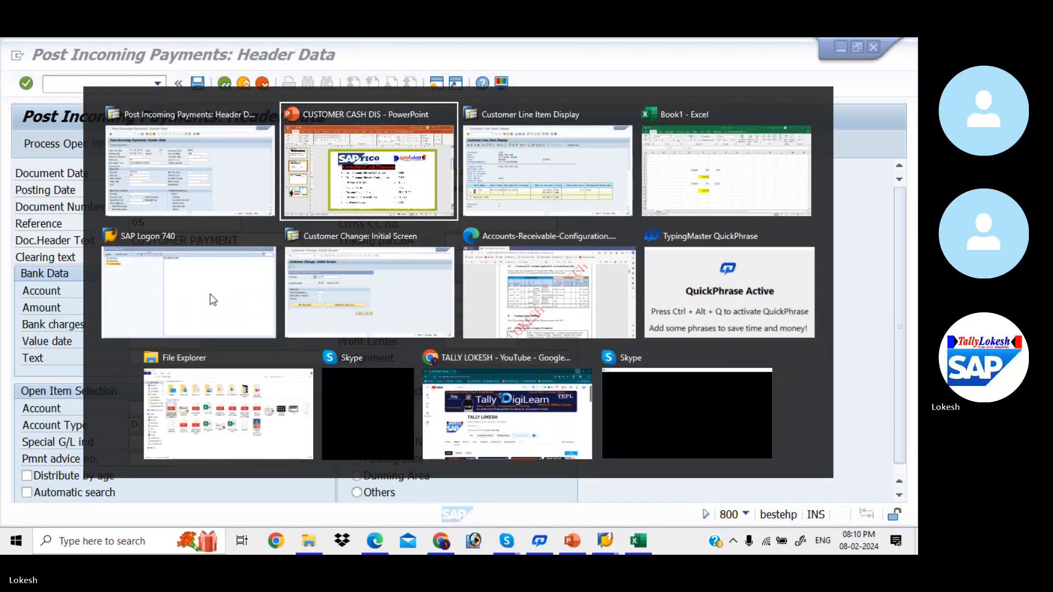
pyautogui.hotkey('alt', 'Tab')
pyautogui.hotkey('alt', 'Tab')
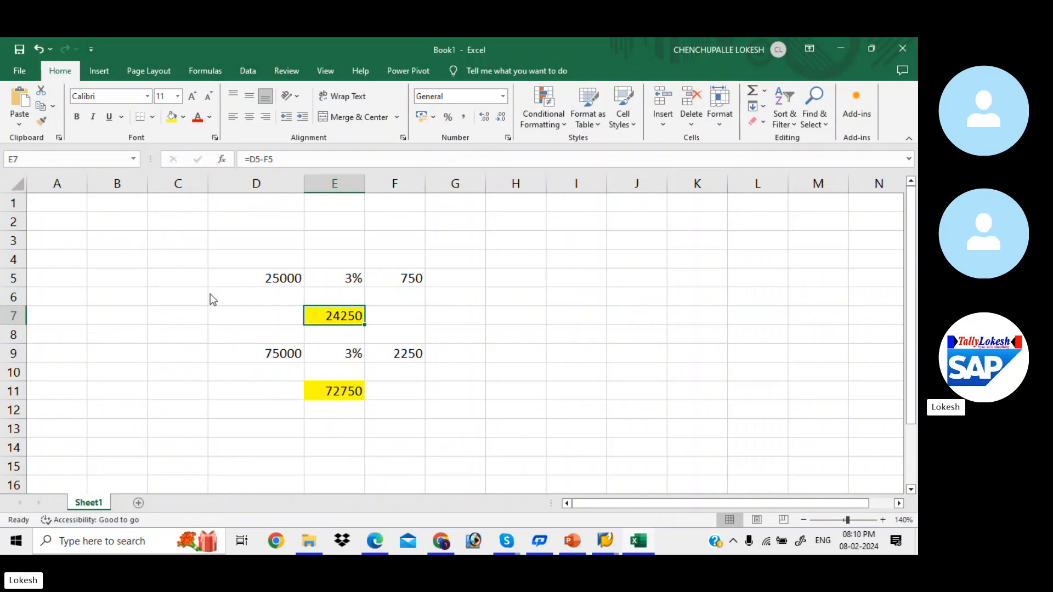
pyautogui.hotkey('alt', 'Tab')
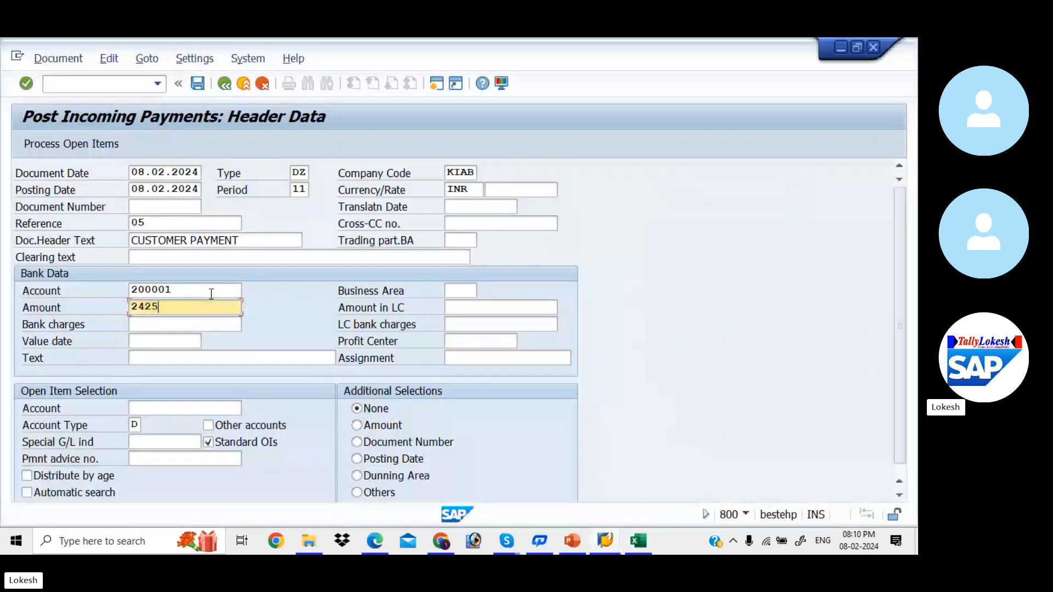
# - Choose the customer's account for the open item selection and process its open items
pyautogui.press('Tab')
pyautogui.press('Tab')
pyautogui.press('Tab')
pyautogui.press('Tab')
pyautogui.press('Tab')
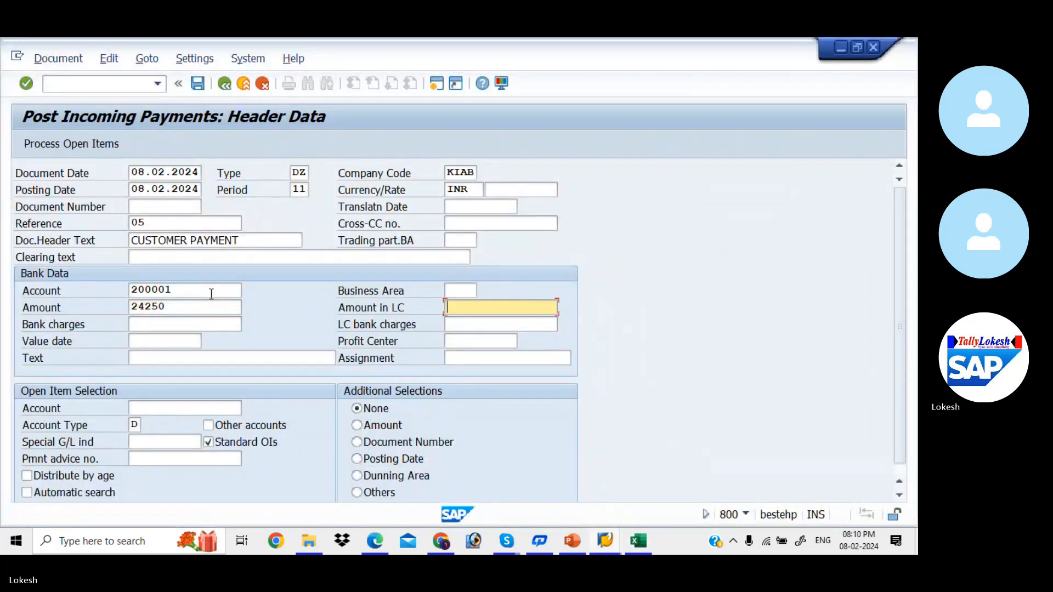
pyautogui.press('Tab')
pyautogui.press('Tab')
pyautogui.press('Tab')
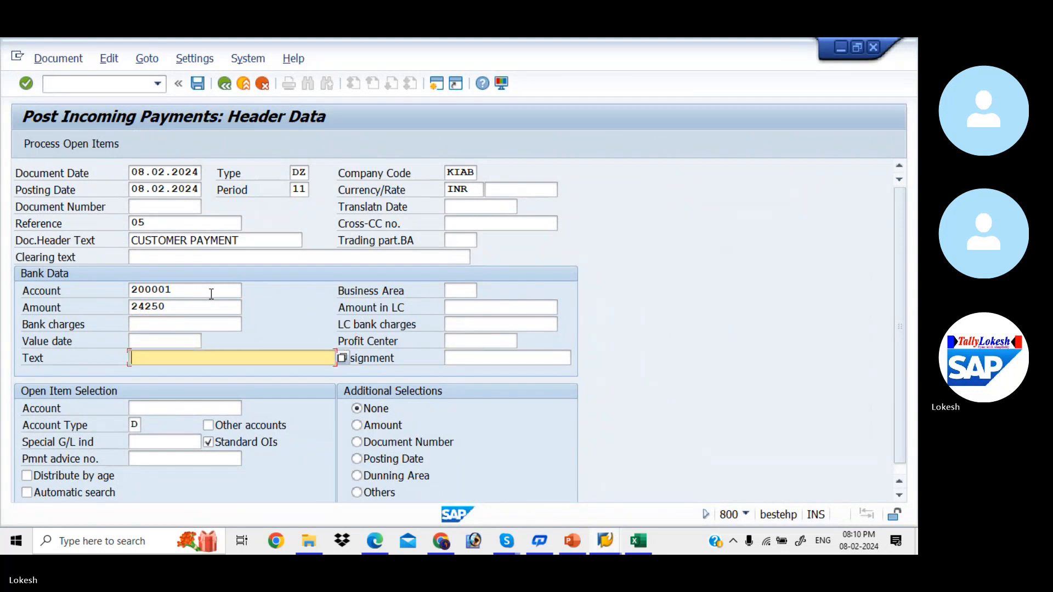
pyautogui.press('BackSpace')
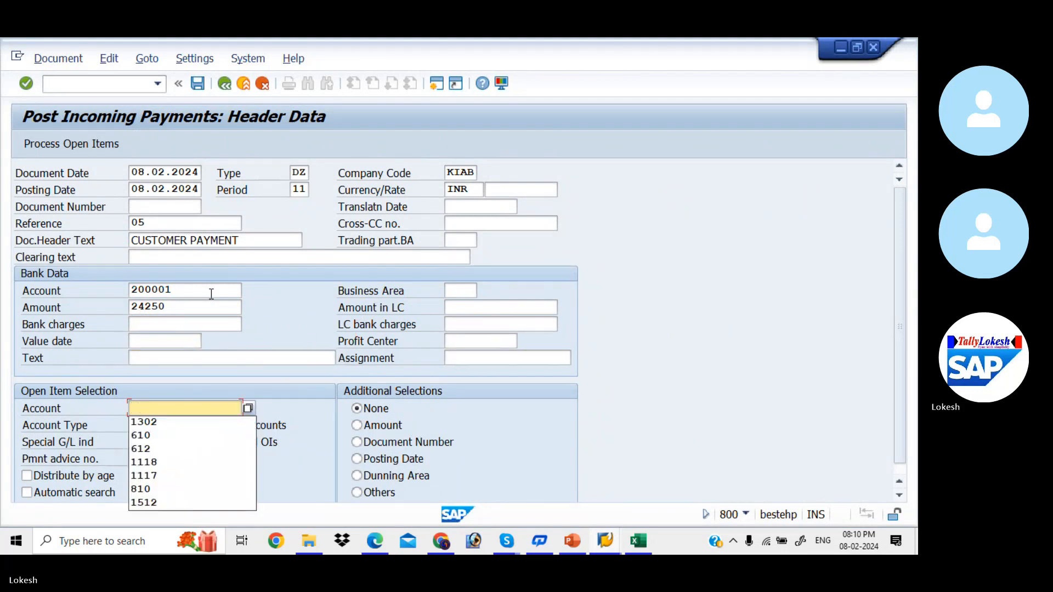
pyautogui.press('Down')
pyautogui.press('Return')
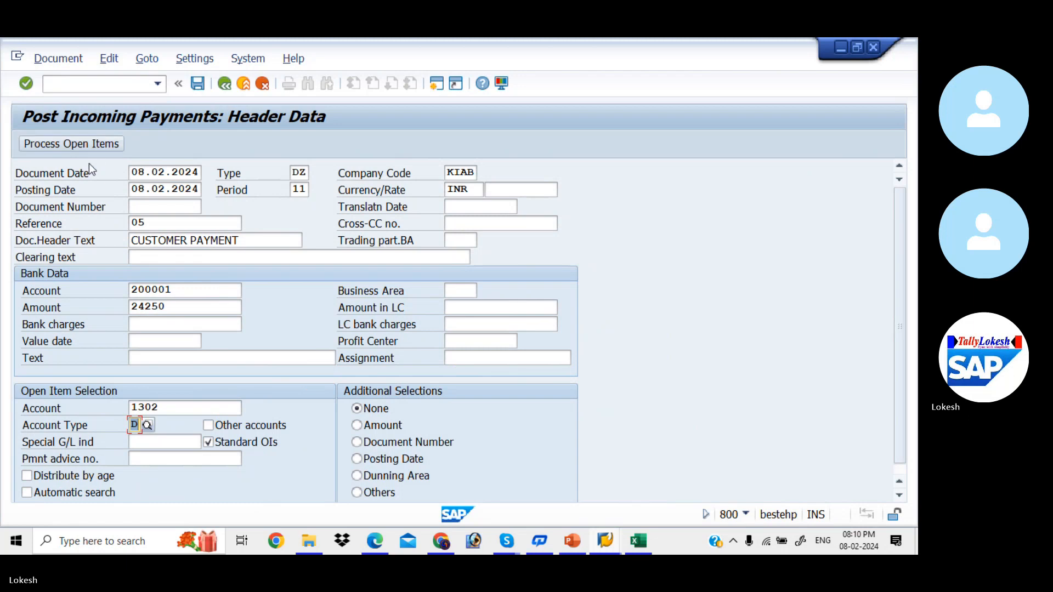
pyautogui.click(86, 150)
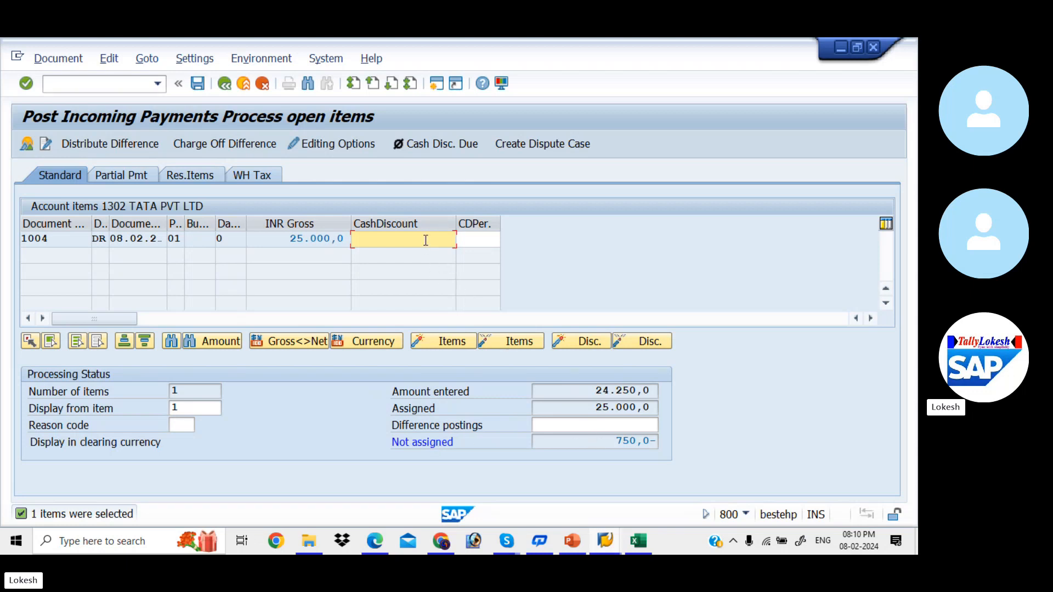
# - Enter a cash discount of 750 for the open invoice item and post the incoming payment
pyautogui.write('0')
pyautogui.press('Return')
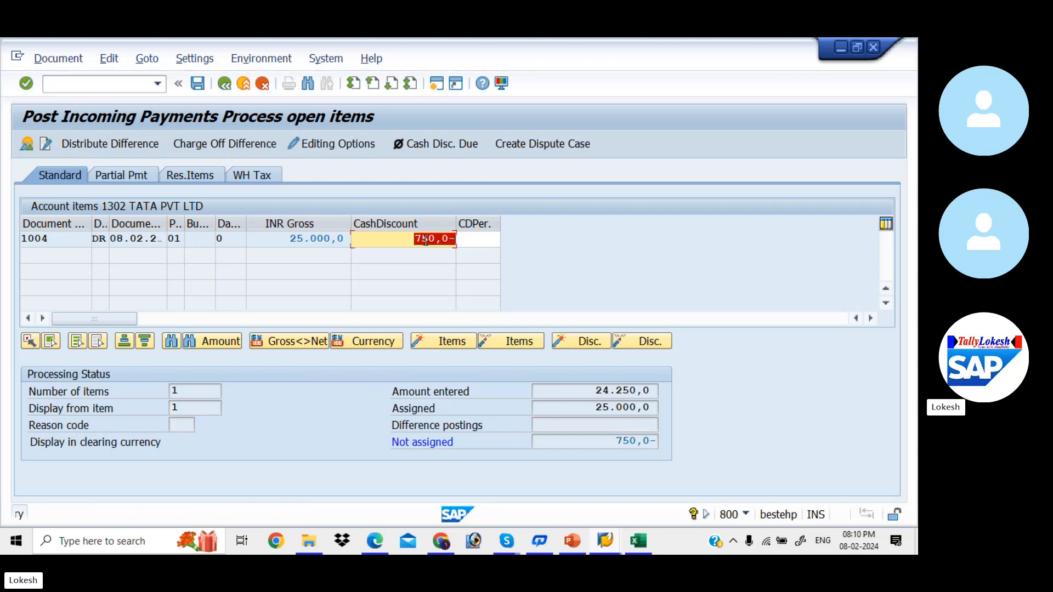
pyautogui.press('Return')
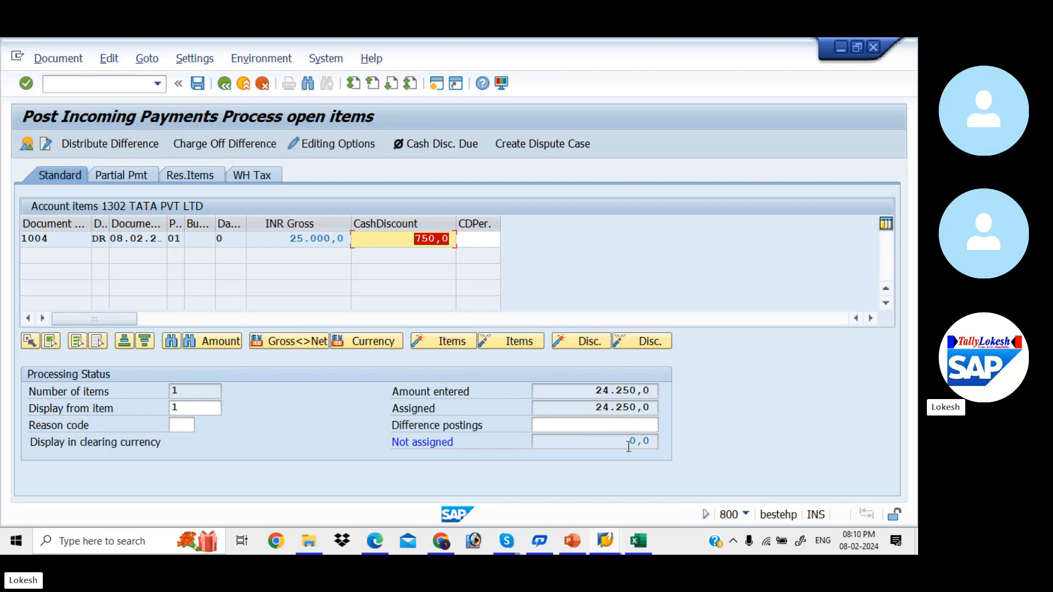
pyautogui.click(198, 84)
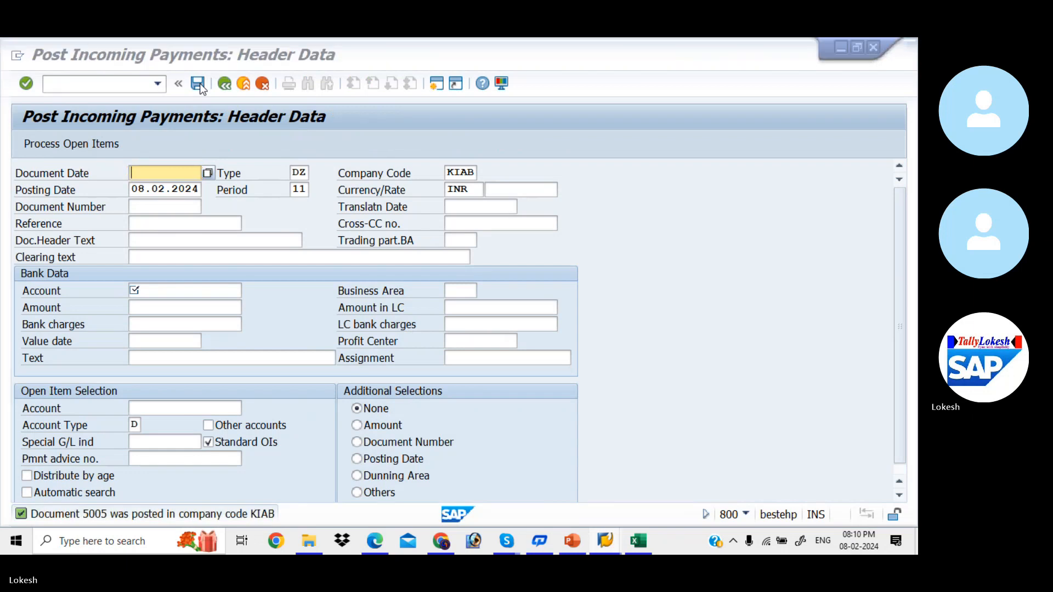
# - Switch to the customer line item display, refresh the list and dismiss the information message
pyautogui.hotkey('alt', 'Tab')
pyautogui.hotkey('alt', 'Tab')
pyautogui.hotkey('alt', 'Tab')
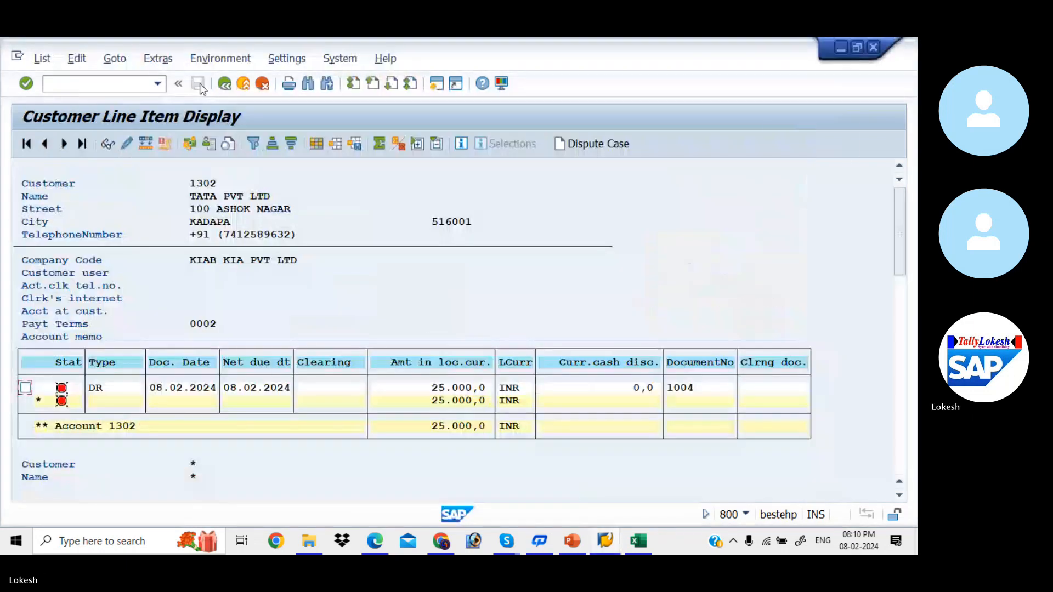
pyautogui.click(43, 58)
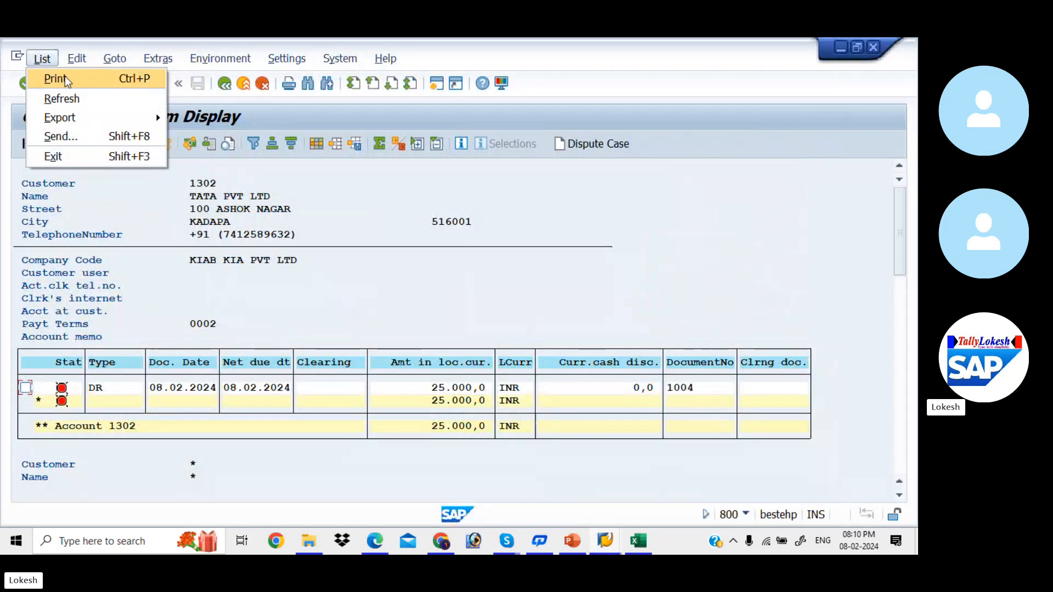
pyautogui.click(84, 97)
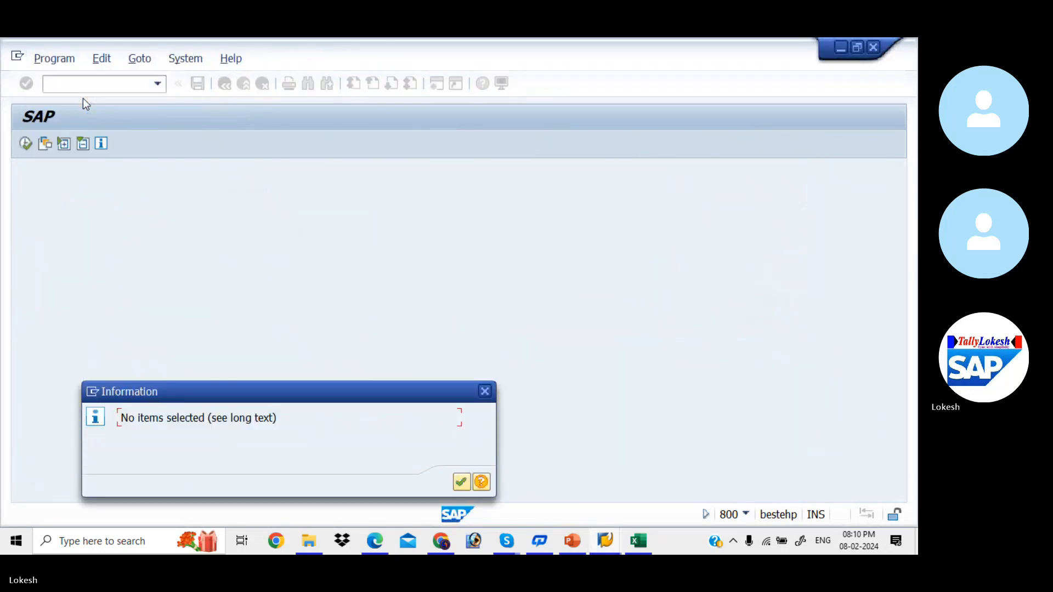
pyautogui.click(461, 482)
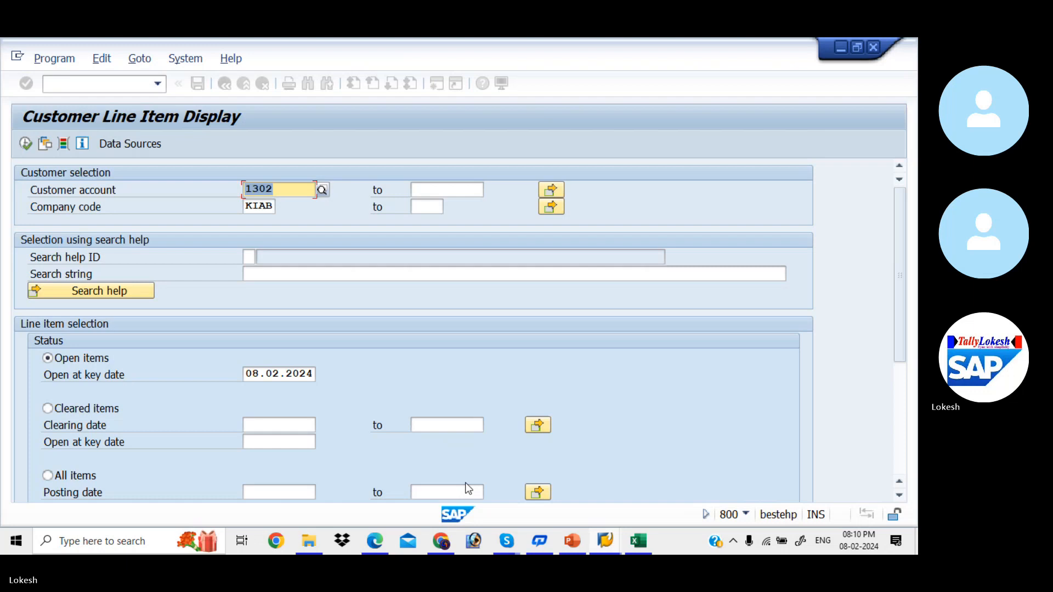
# - Display the customer's cleared items with clearing date 08.02.2024
pyautogui.click(53, 406)
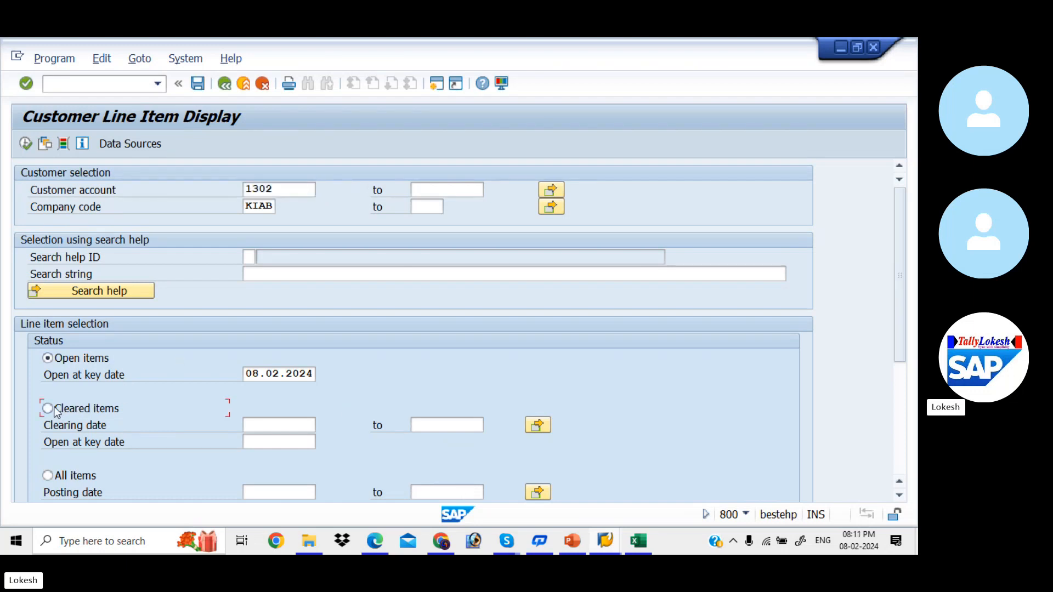
pyautogui.click(264, 423)
pyautogui.write('08')
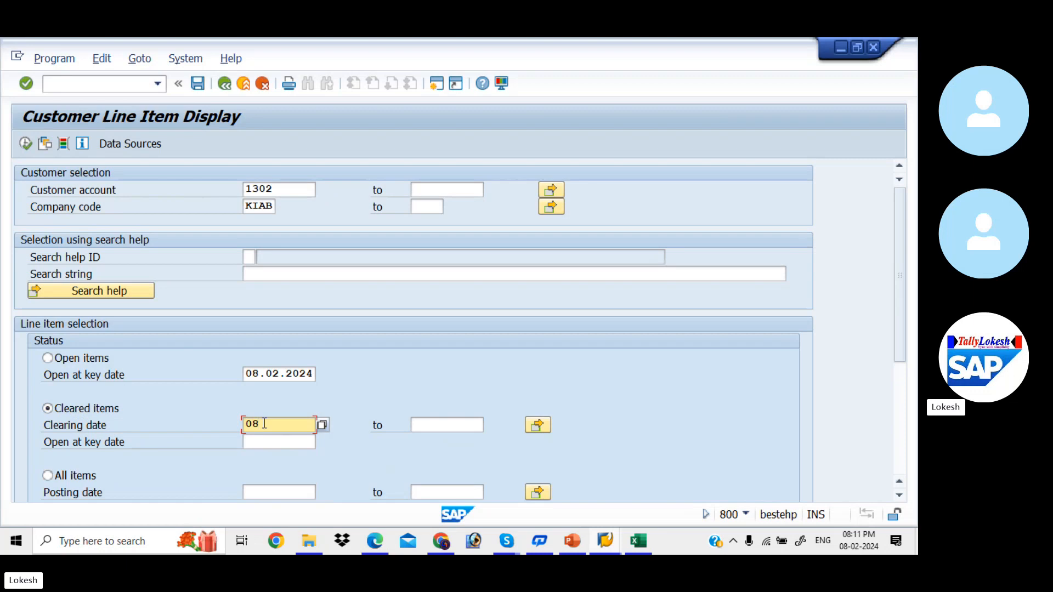
pyautogui.write('.02.2')
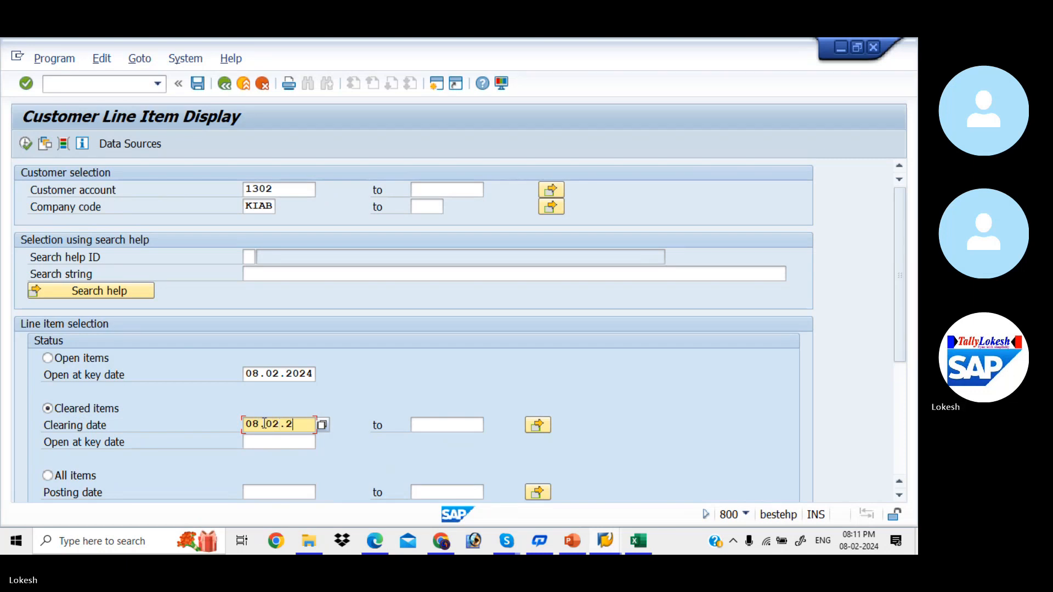
pyautogui.write('024')
pyautogui.press('Tab')
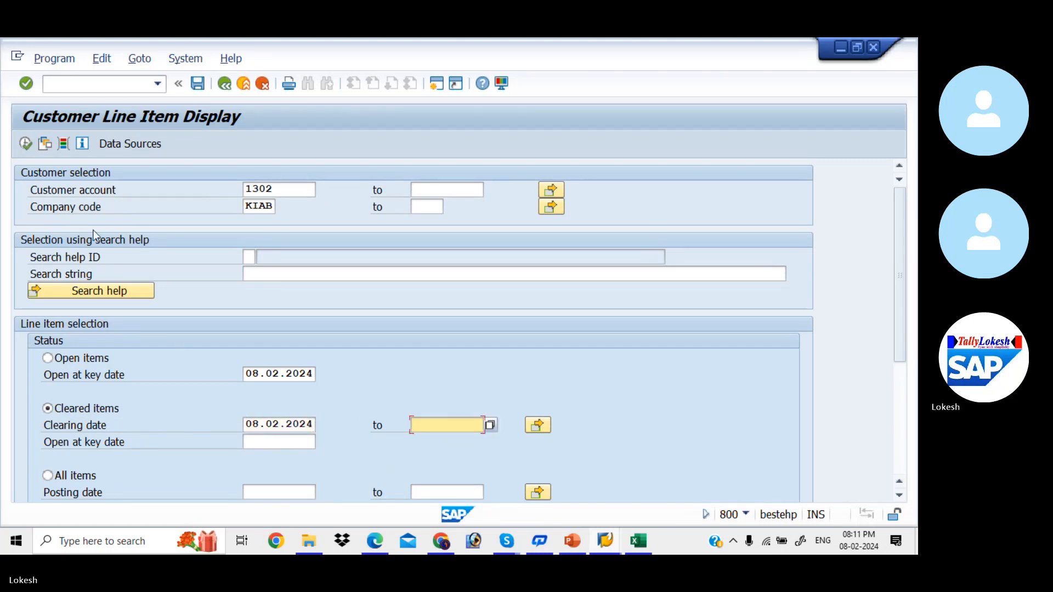
pyautogui.click(26, 144)
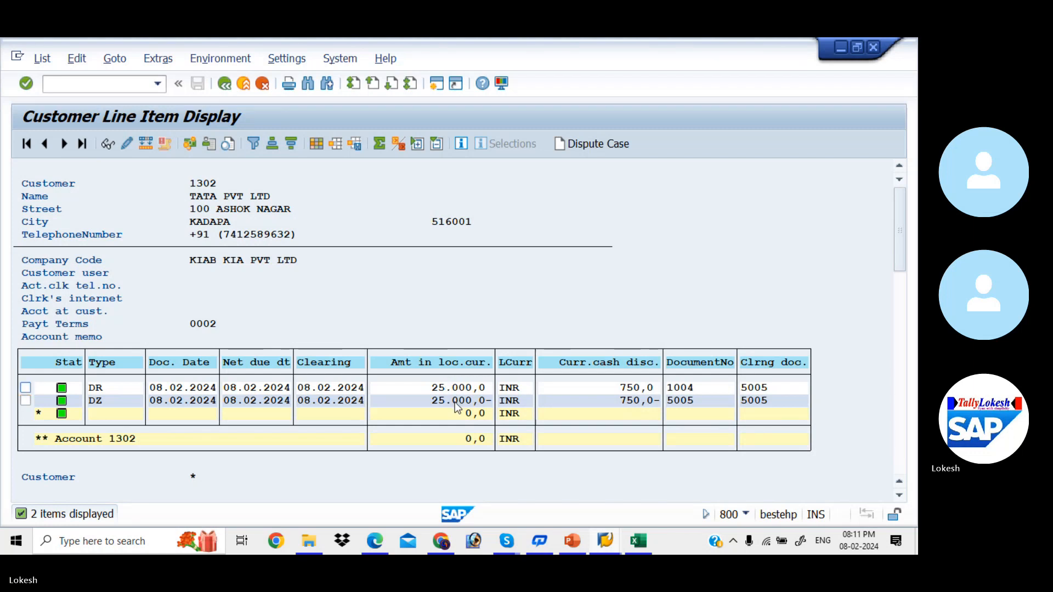
# - Switch to Excel to check the 3% discount calculation for 75000, and return to the SAP line item display
pyautogui.hotkey('alt', 'Tab')
pyautogui.hotkey('alt', 'Tab')
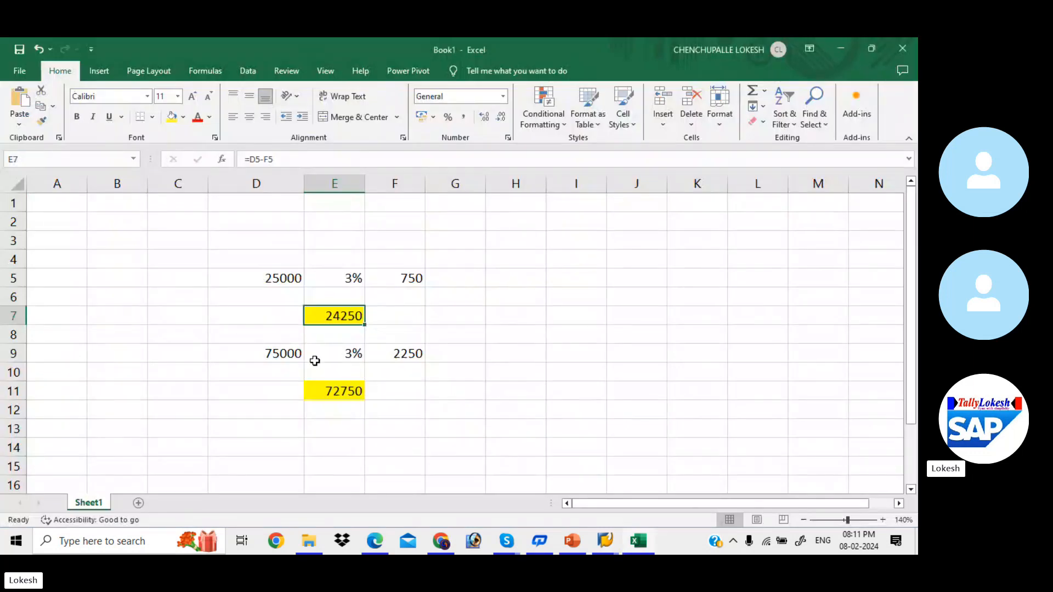
pyautogui.click(288, 351)
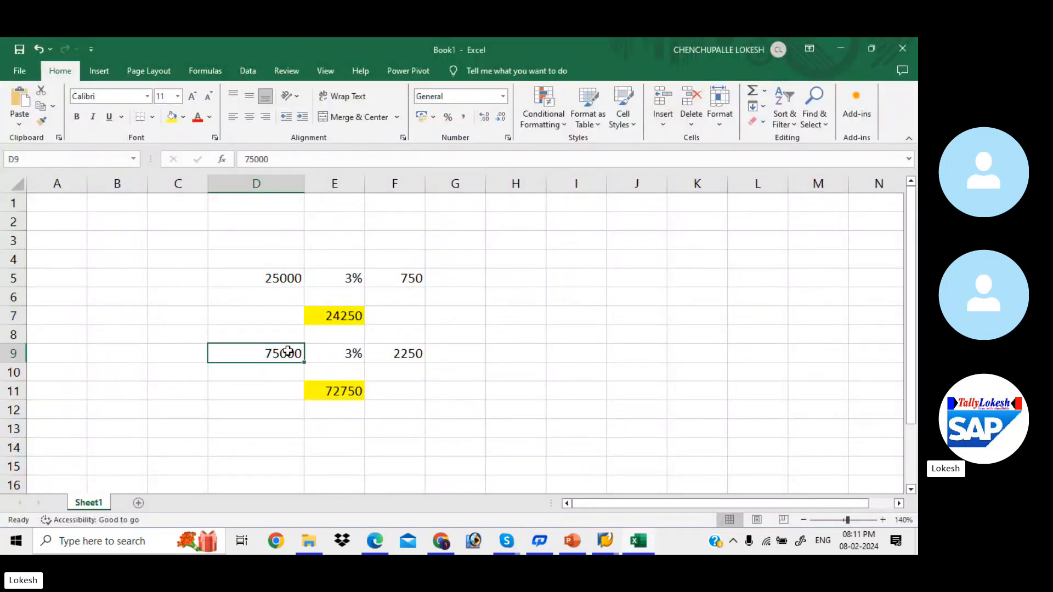
pyautogui.hotkey('alt', 'Tab')
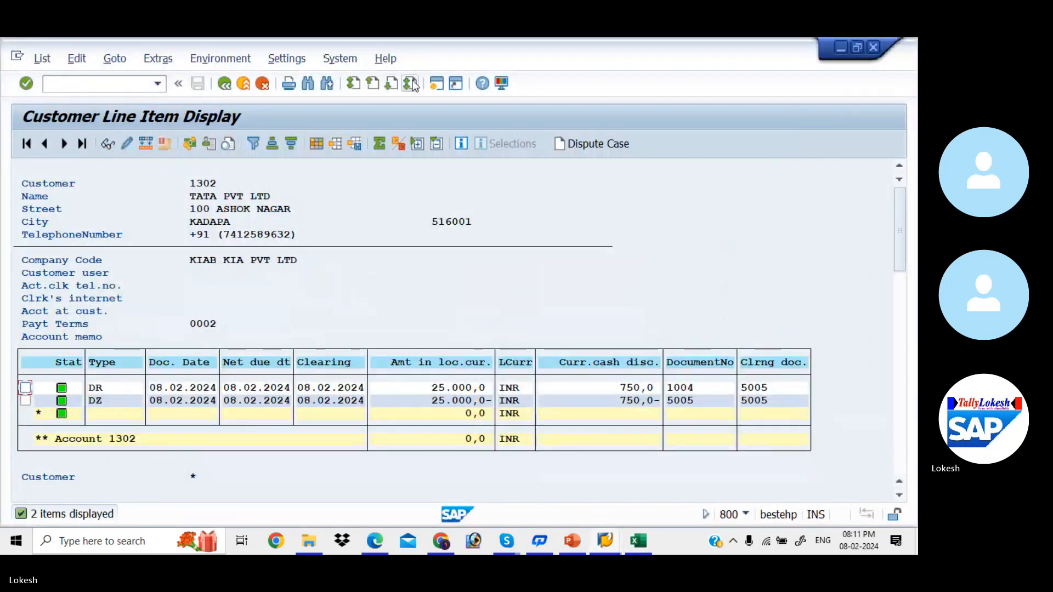
# - Leave the line item list and open customer invoice entry FB70 in the incoming payment session
pyautogui.click(224, 85)
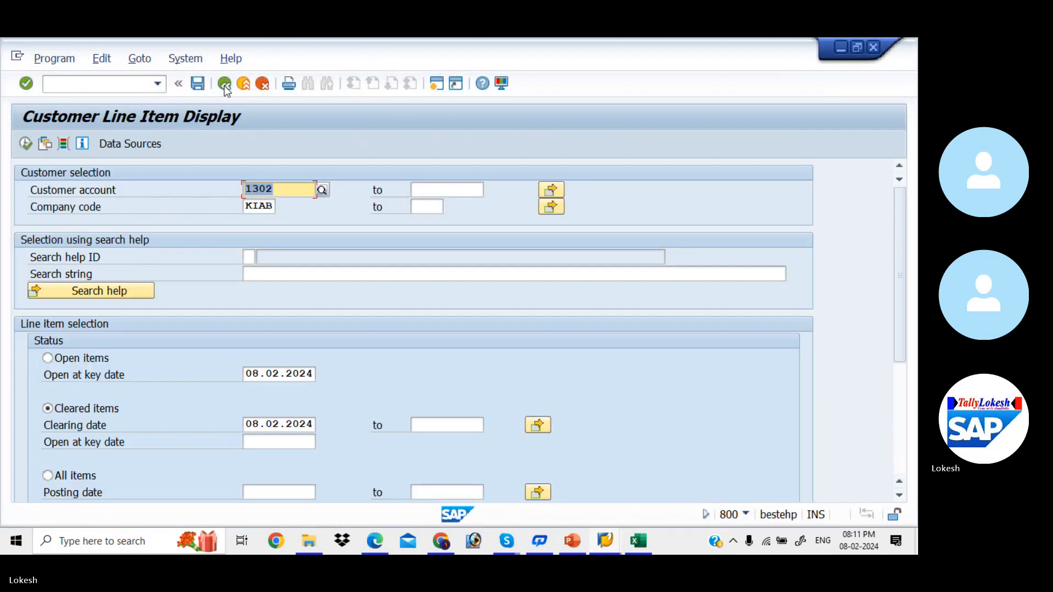
pyautogui.hotkey('alt', 'Tab')
pyautogui.hotkey('alt', 'Tab')
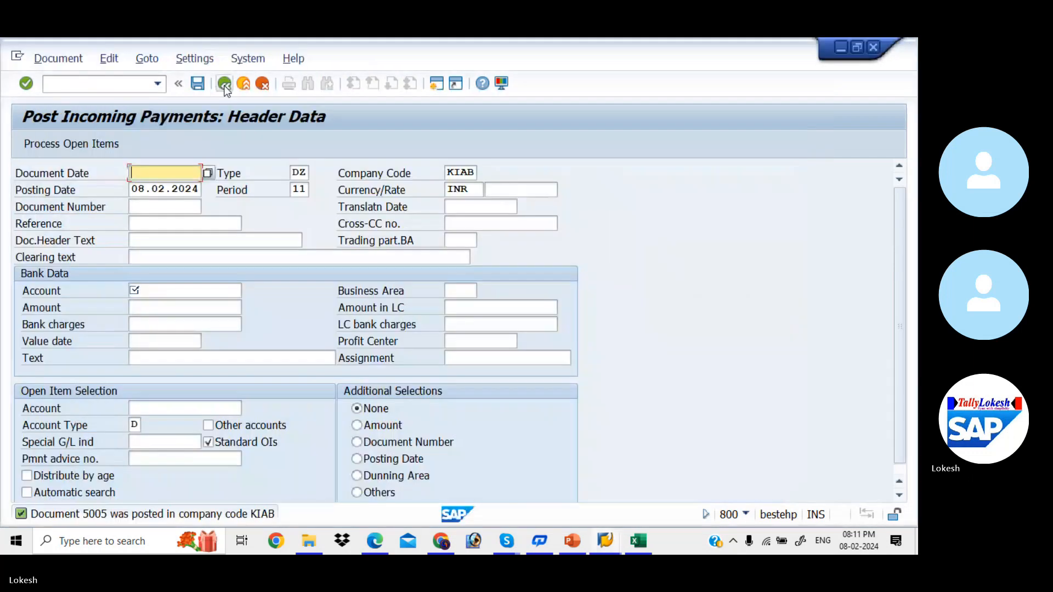
pyautogui.click(119, 82)
pyautogui.write('/')
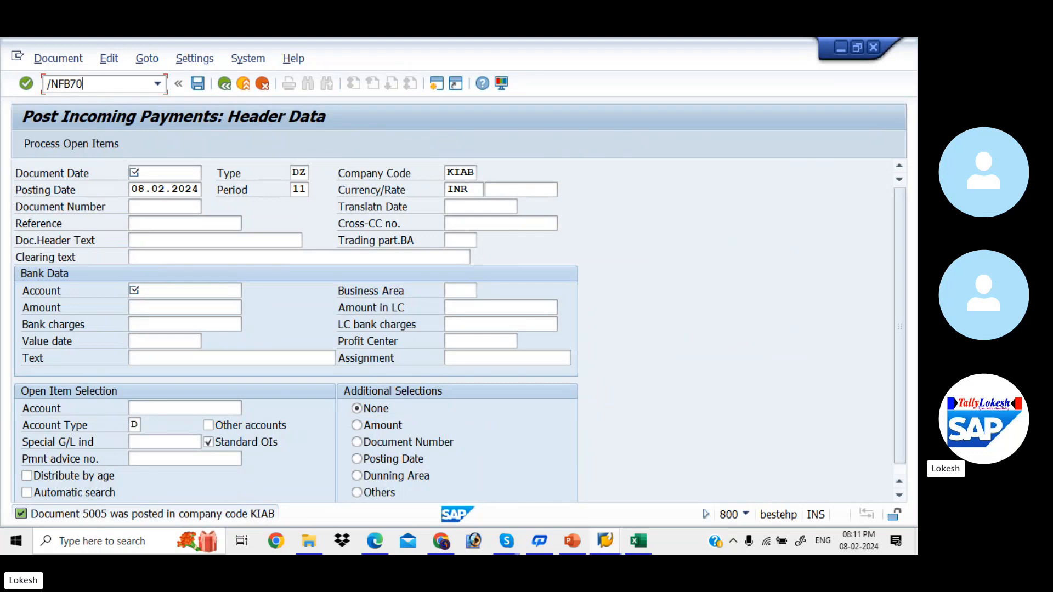
pyautogui.write('NFB70')
pyautogui.press('Return')
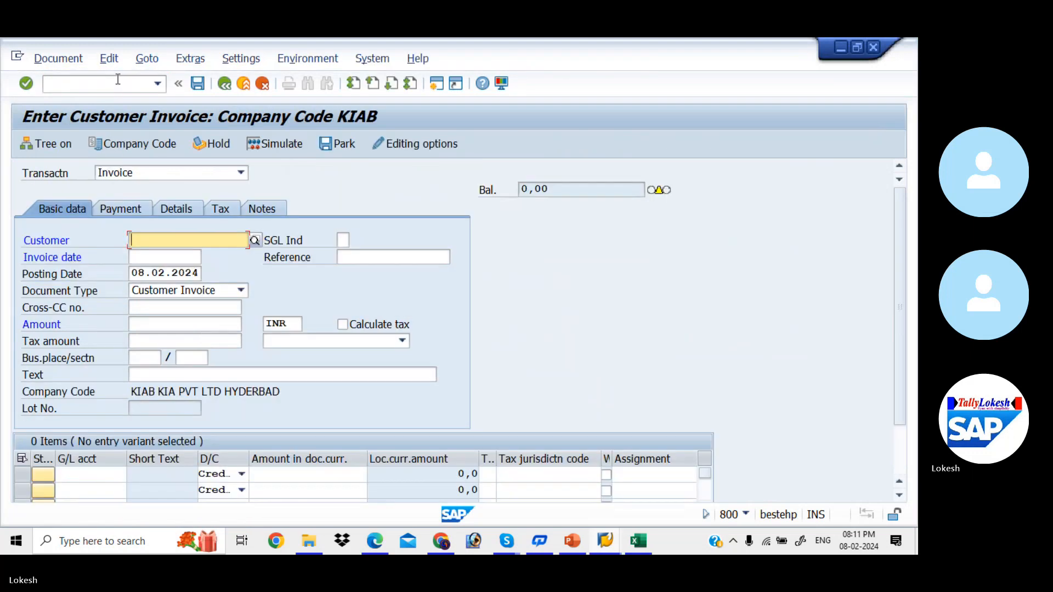
# - Choose the customer's account and set the invoice date to 08.02.2024 on the new invoice
pyautogui.press('space')
pyautogui.press('Down')
pyautogui.press('Tab')
pyautogui.press('Tab')
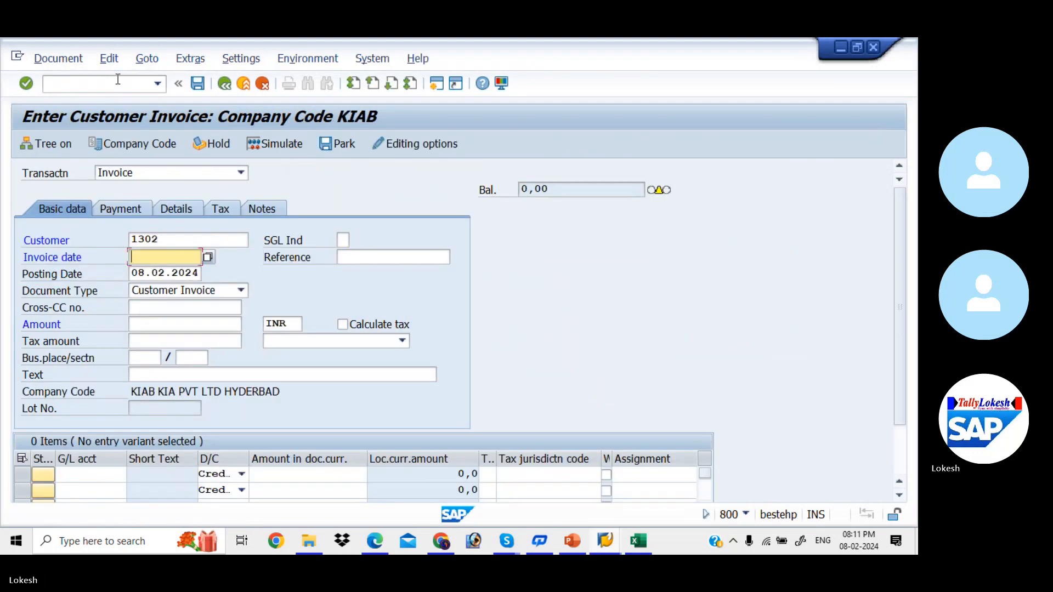
pyautogui.press('Down')
pyautogui.press('Tab')
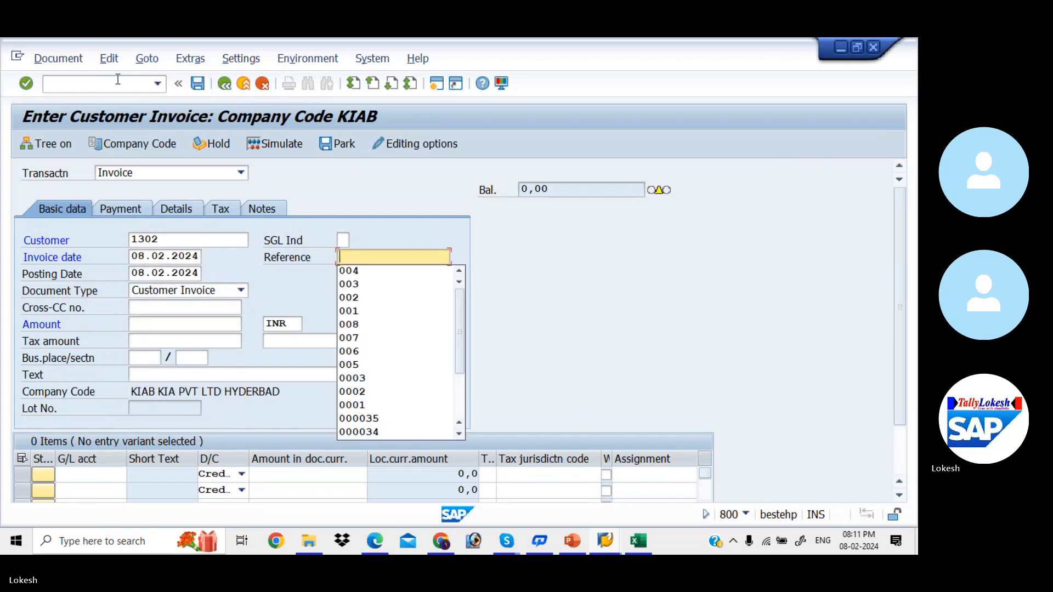
# - Set the invoice's reference to 005 and its amount to 75000 INR
pyautogui.write('005')
pyautogui.press('Tab')
pyautogui.press('Tab')
pyautogui.press('Tab')
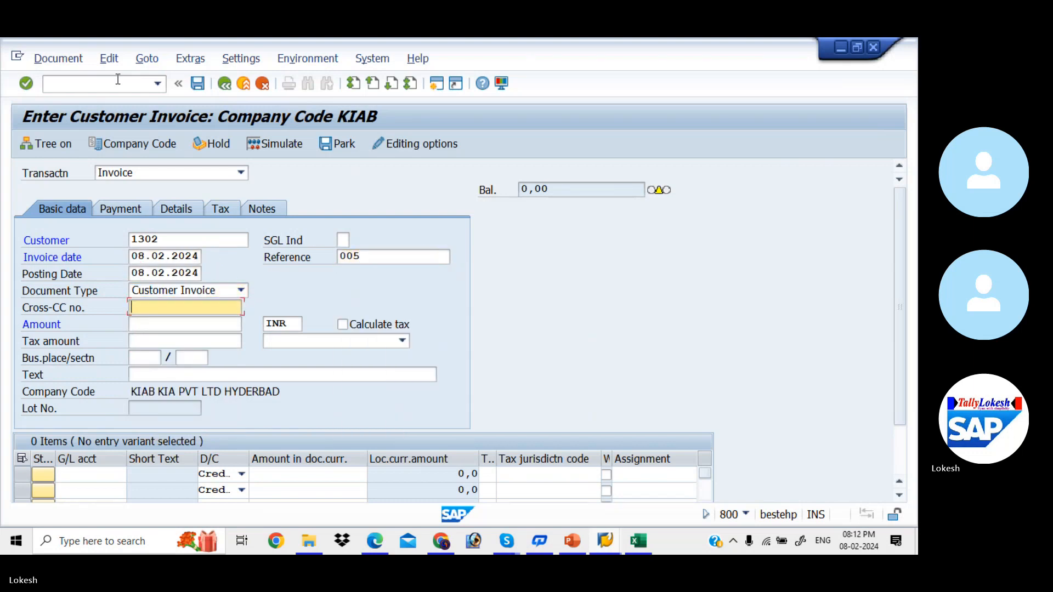
pyautogui.press('Tab')
pyautogui.write('75')
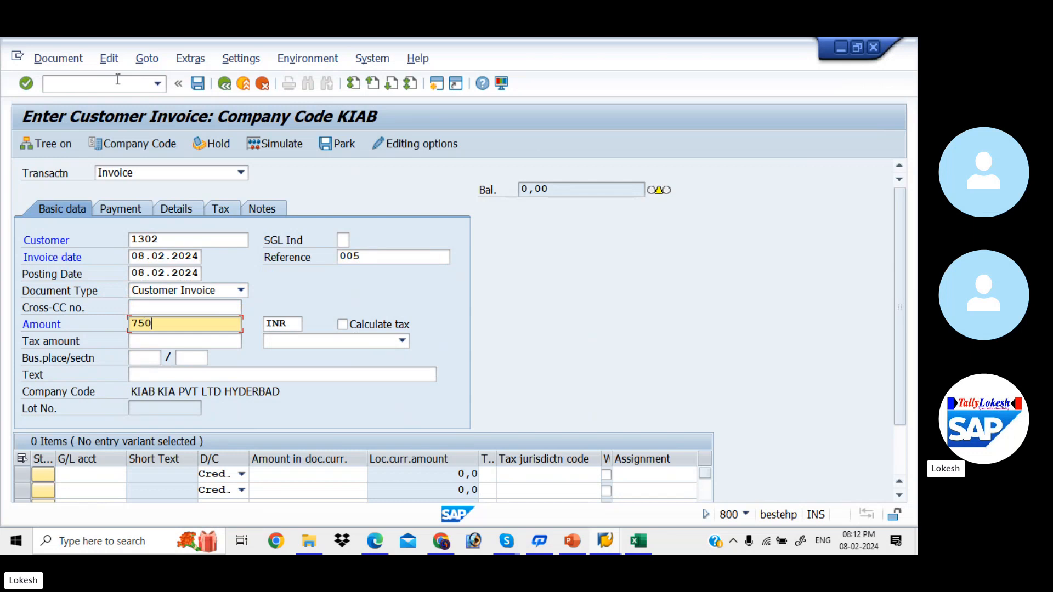
# - Choose Customer Invoice as the invoice text and move on to the first line item's G/L account
pyautogui.press('Tab')
pyautogui.press('Tab')
pyautogui.press('Tab')
pyautogui.press('Tab')
pyautogui.press('Tab')
pyautogui.press('Tab')
pyautogui.press('Tab')
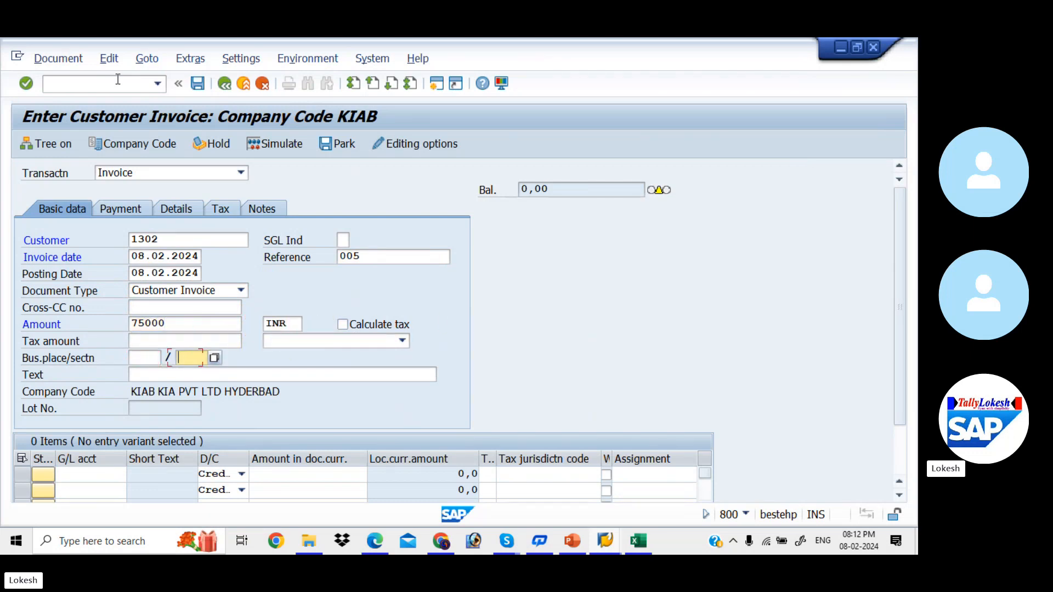
pyautogui.press('Down')
pyautogui.press('Down')
pyautogui.press('Tab')
pyautogui.press('Tab')
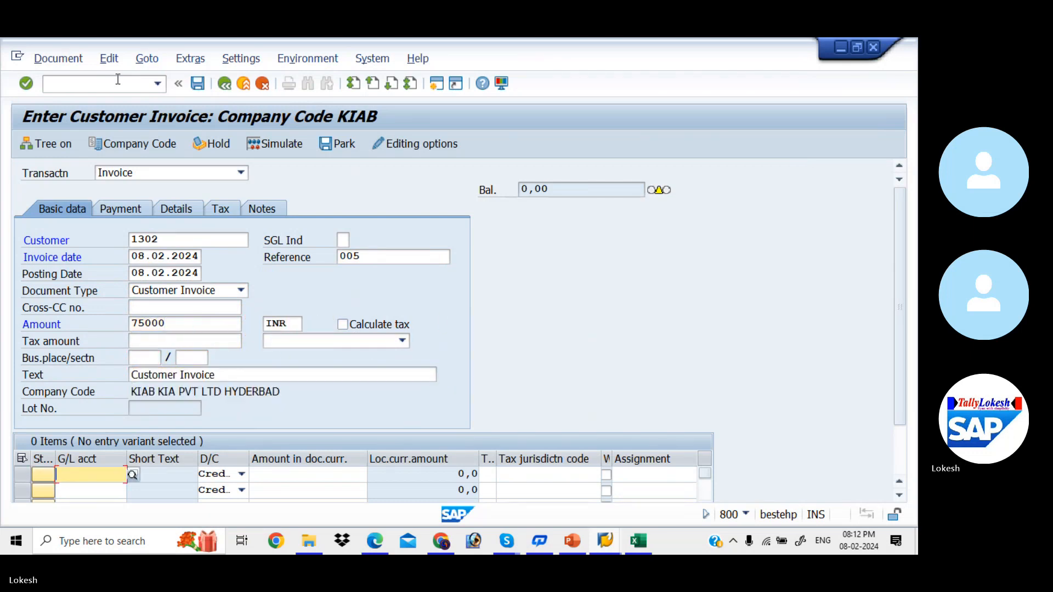
# - Credit 75000 to the Sales A/c ledger account on the first line item, then simulate and post the invoice
pyautogui.press('Down')
pyautogui.press('Down')
pyautogui.press('Tab')
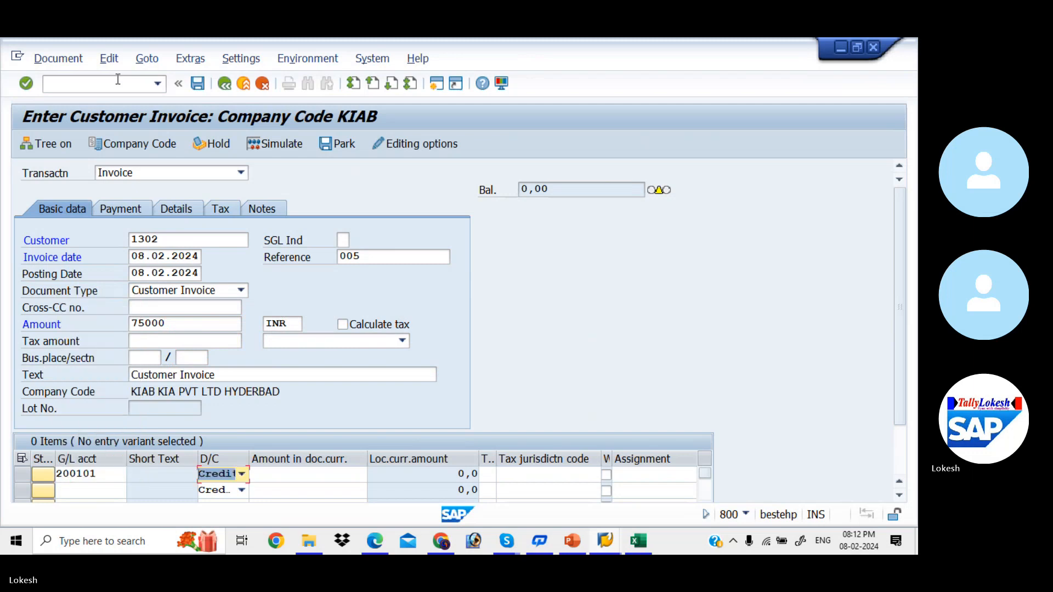
pyautogui.press('Tab')
pyautogui.write('75000')
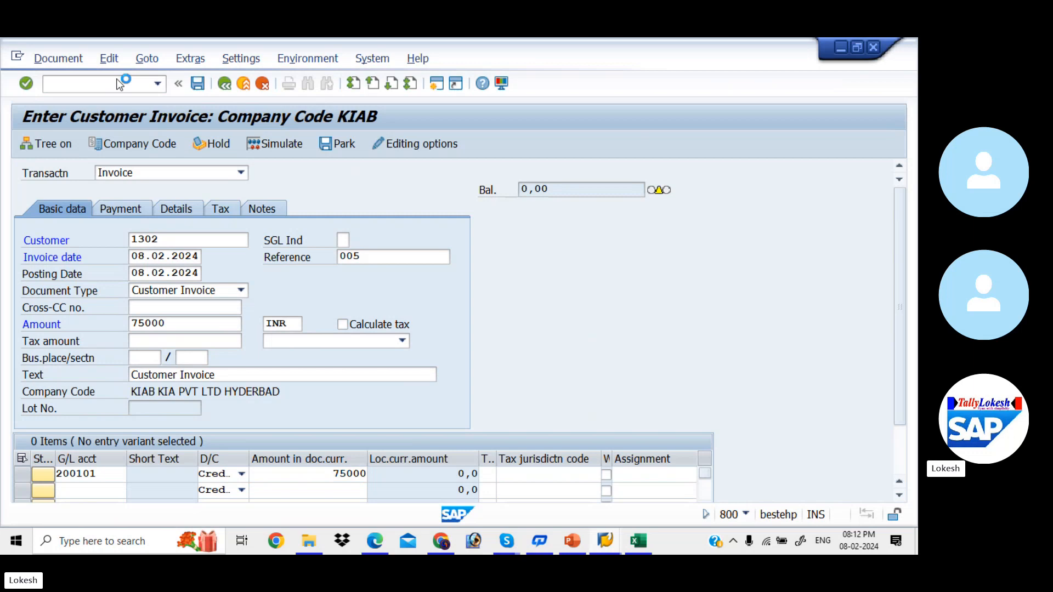
pyautogui.press('Return')
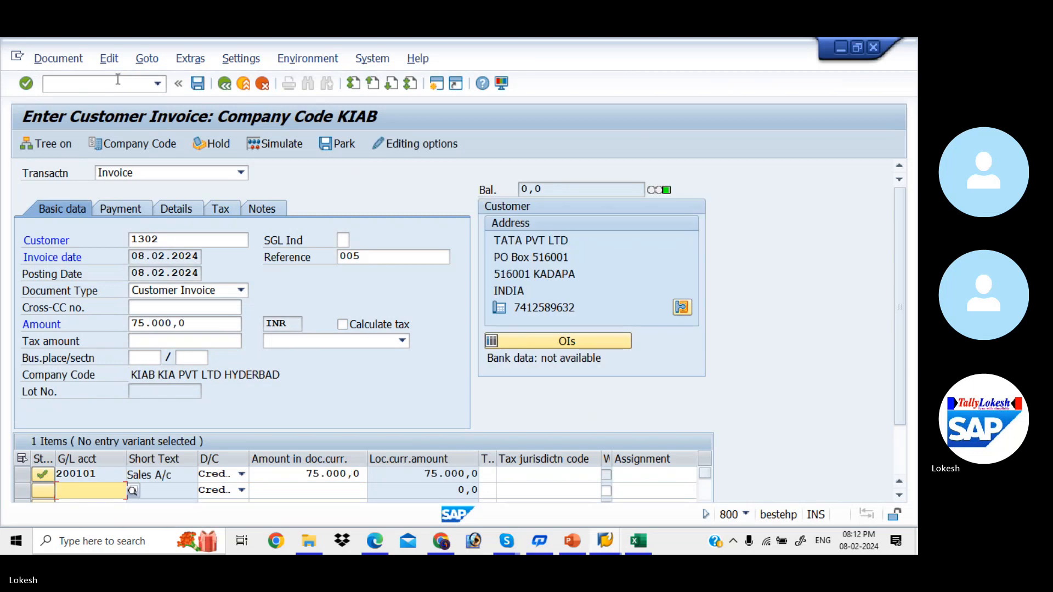
pyautogui.click(291, 144)
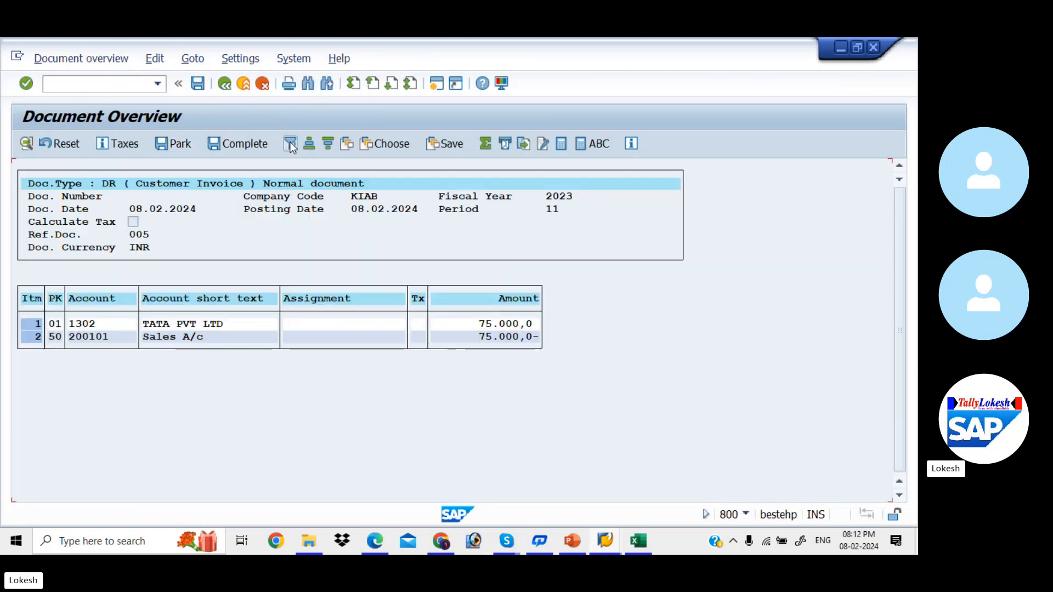
pyautogui.click(198, 84)
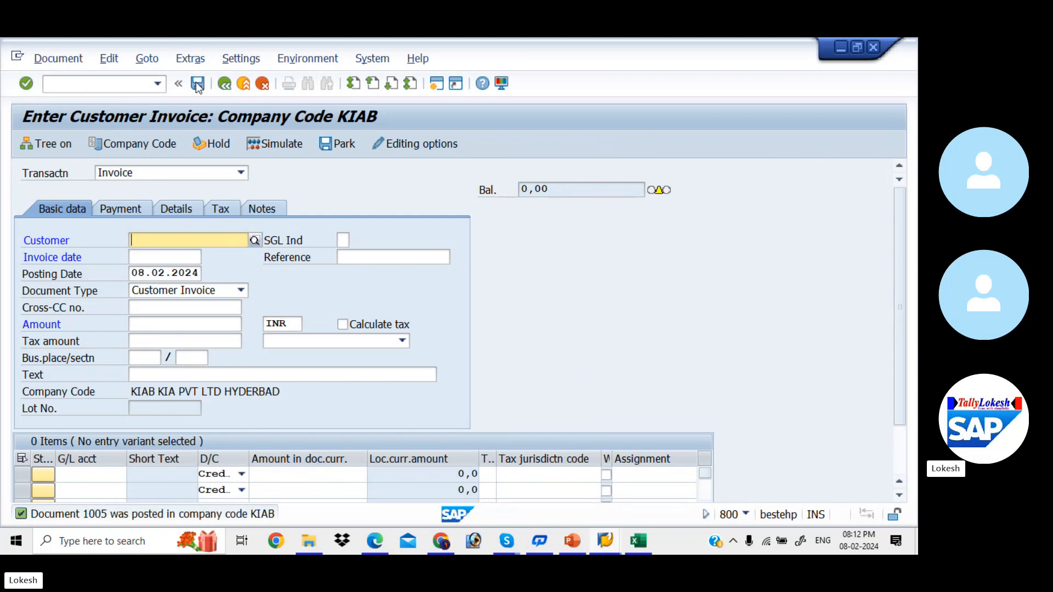
# - In the Customer Line Item Display session, replace the cleared items selection with open items at 08.02.2024 and display the list
pyautogui.hotkey('alt', 'Tab')
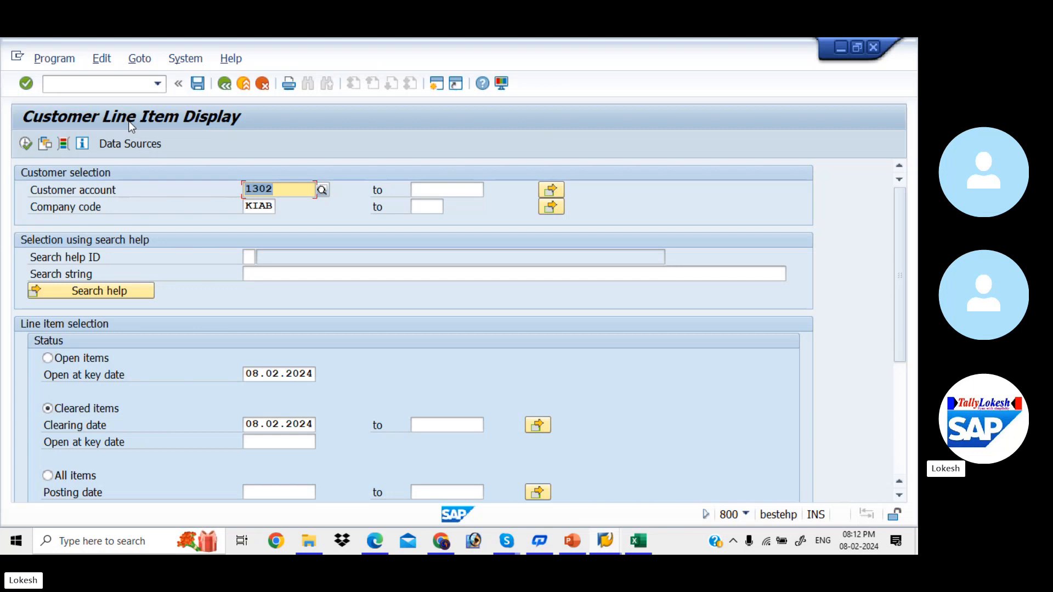
pyautogui.click(32, 142)
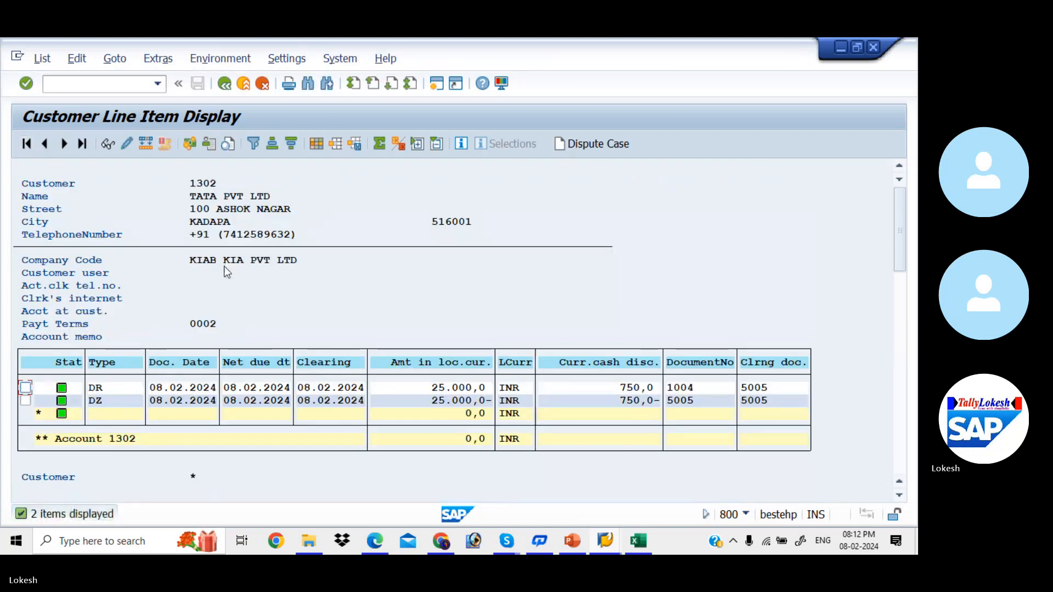
pyautogui.click(223, 83)
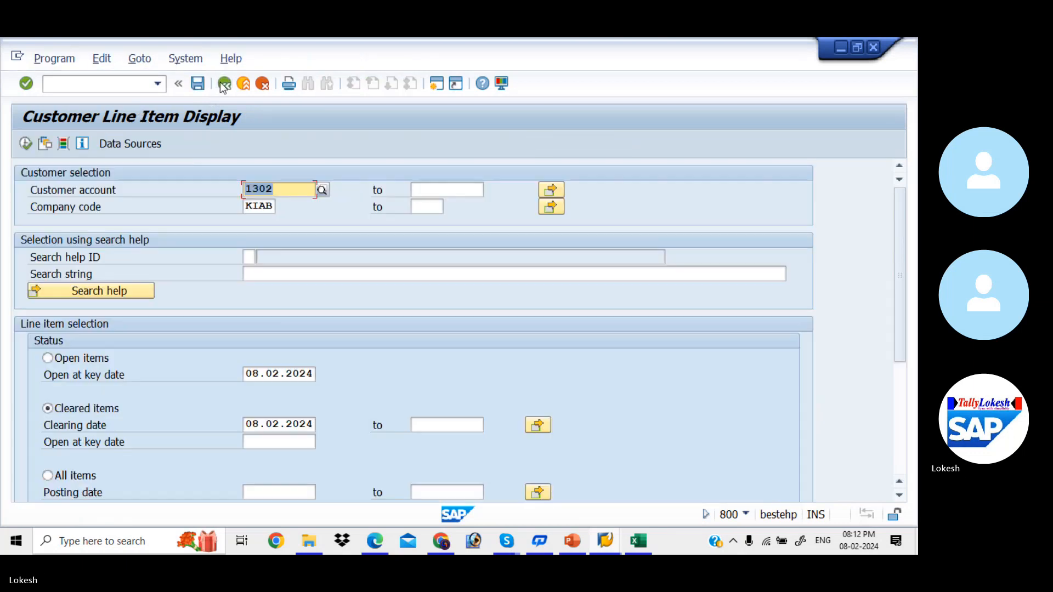
pyautogui.click(47, 358)
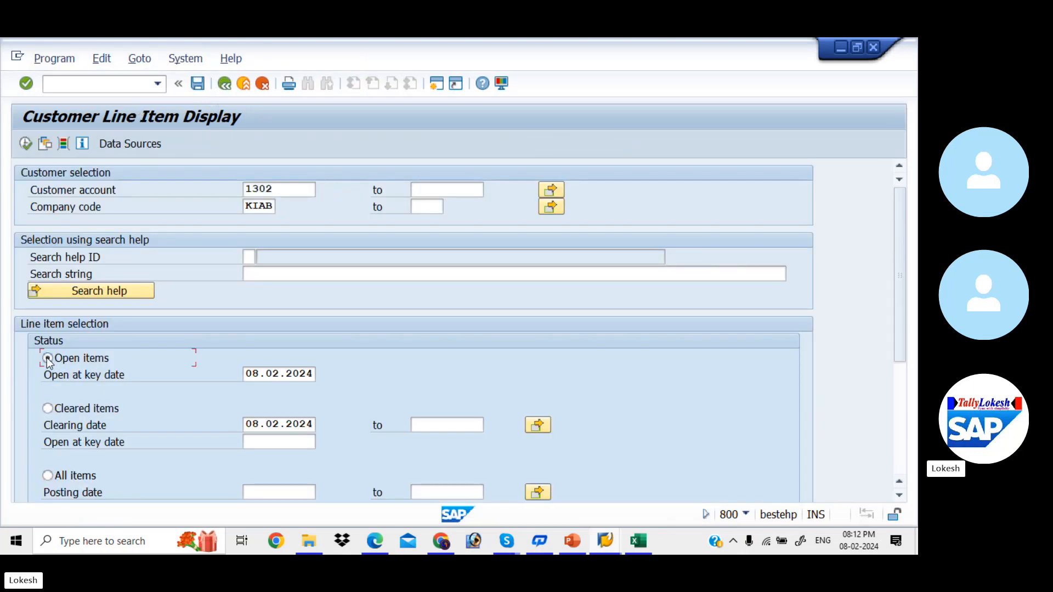
pyautogui.click(25, 144)
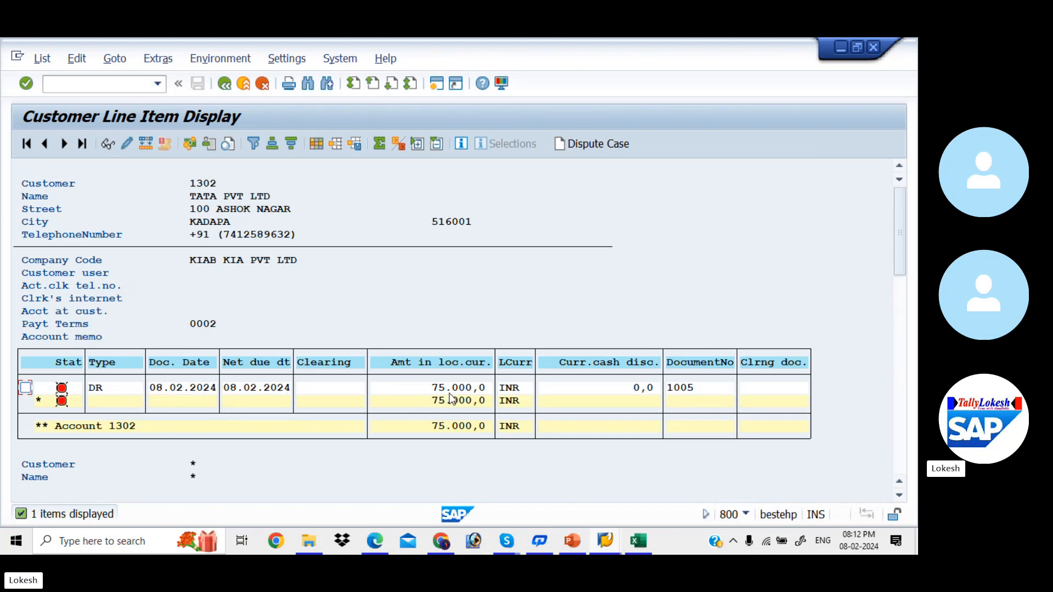
# - Switch to the Excel workbook and check the net amount and the 3% discount calculated for 75000
pyautogui.hotkey('alt', 'Tab')
pyautogui.press('Tab')
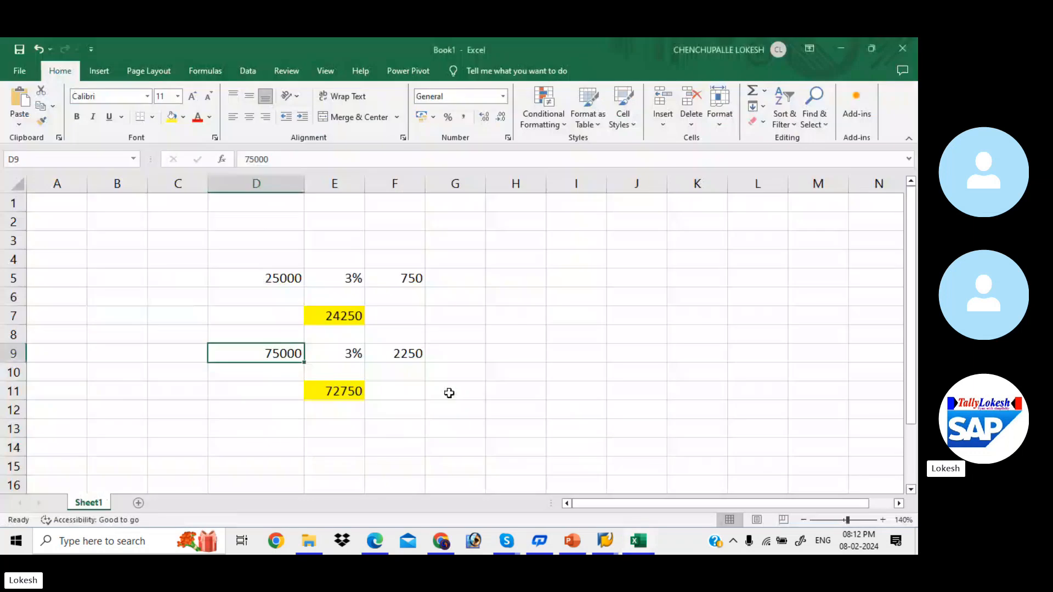
pyautogui.click(340, 395)
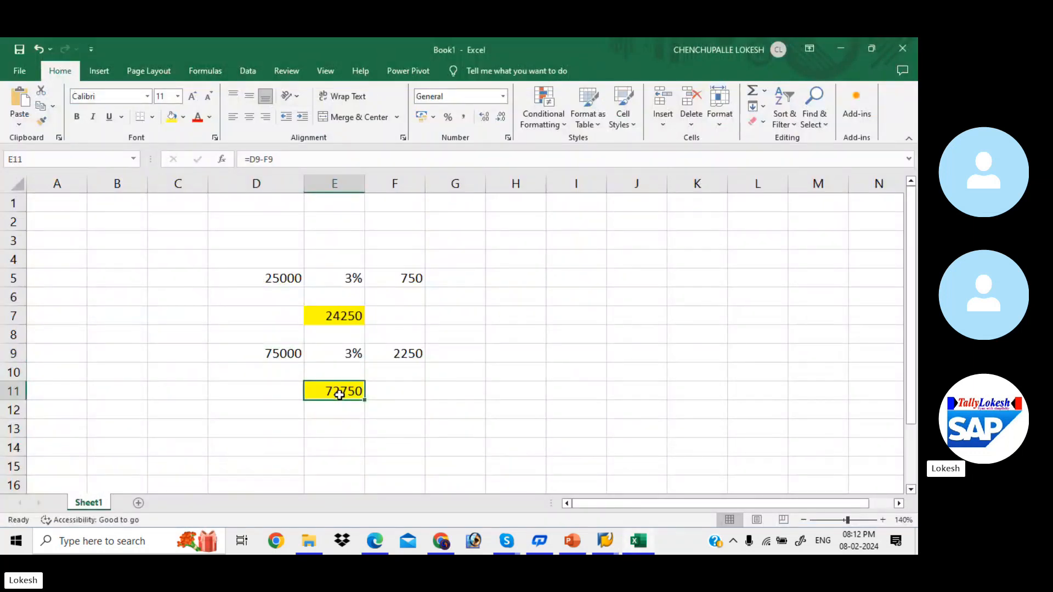
pyautogui.click(411, 356)
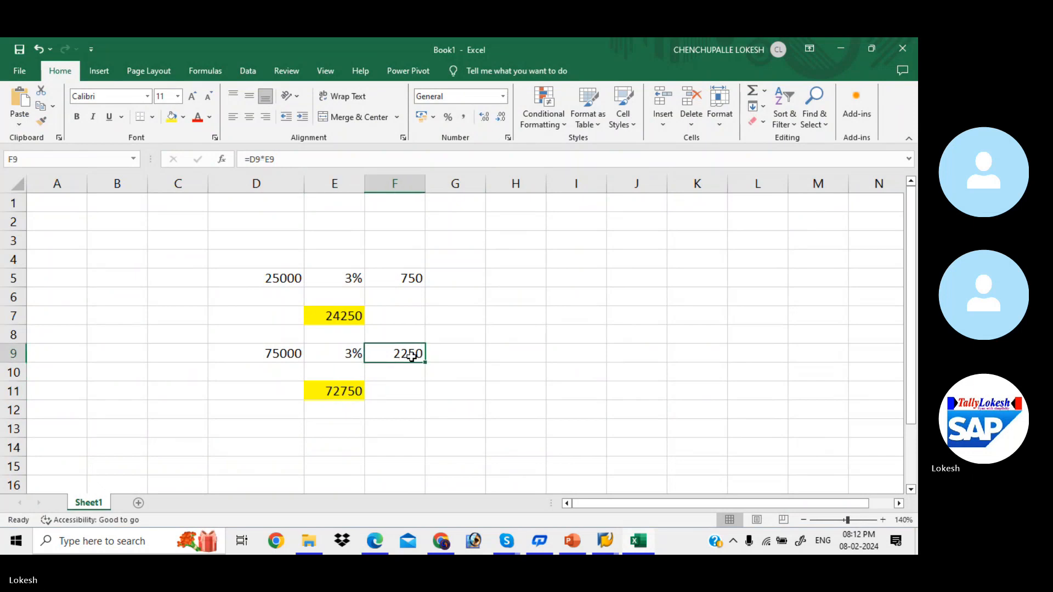
# - Return to the SAP customer invoice session, open incoming payment entry F-28 and set the document date to 08.02.2024
pyautogui.hotkey('alt', 'Tab')
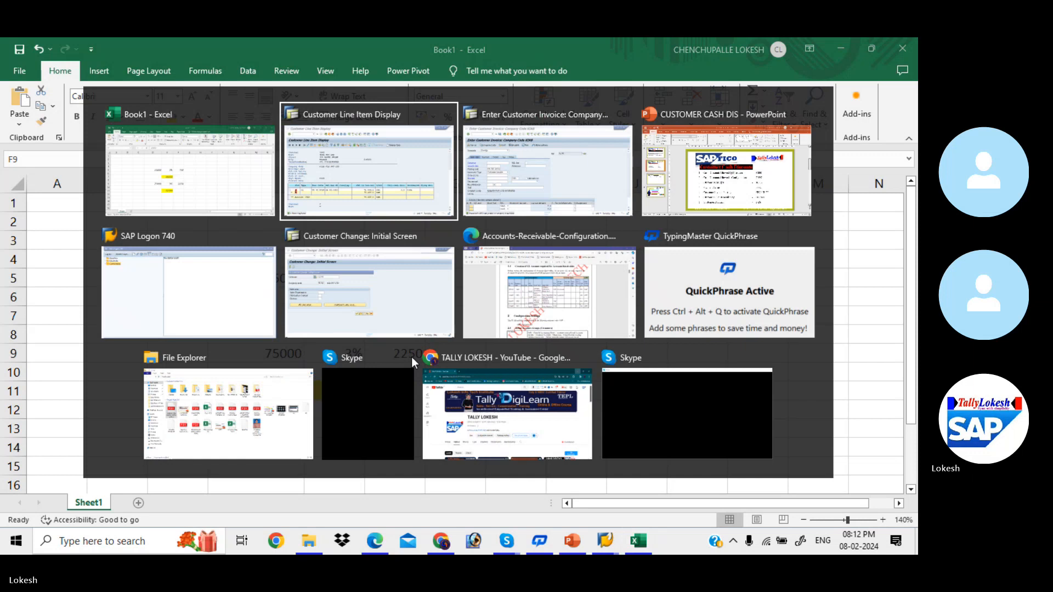
pyautogui.press('Tab')
pyautogui.click(112, 85)
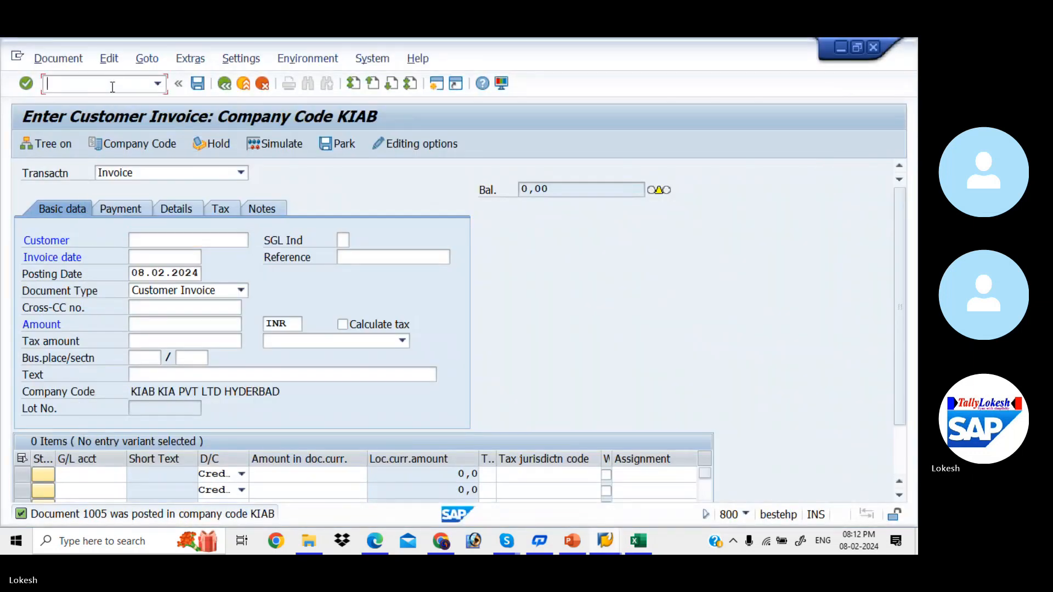
pyautogui.write('/NF')
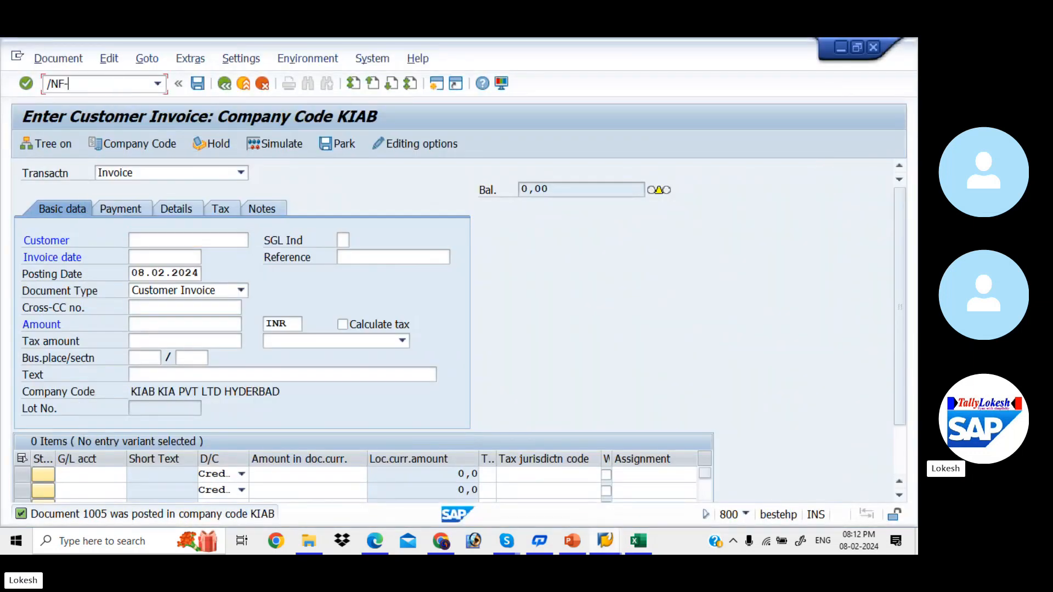
pyautogui.write('-28')
pyautogui.press('Return')
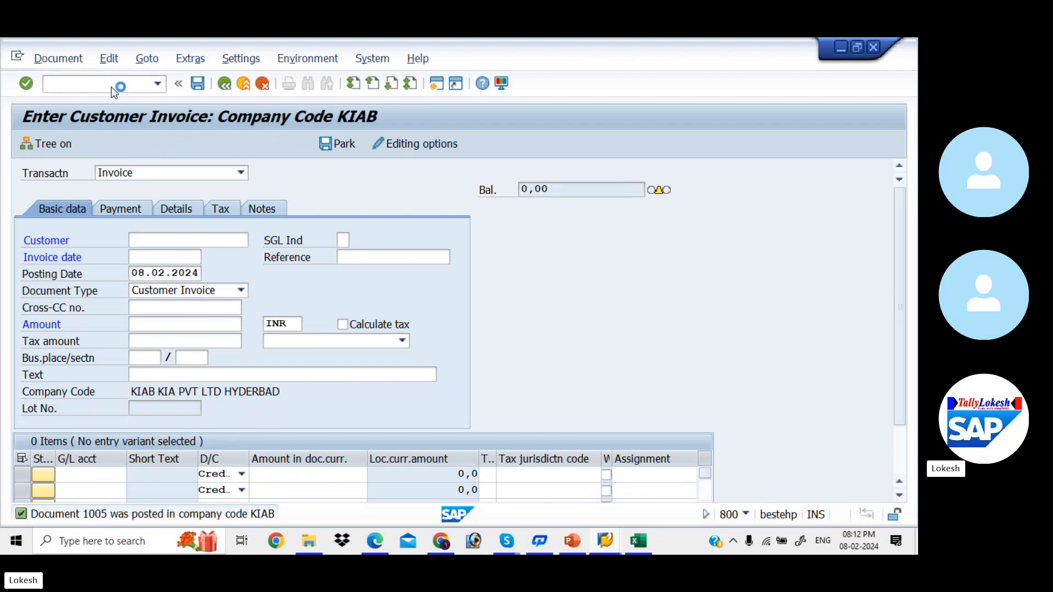
pyautogui.press('space')
pyautogui.press('Down')
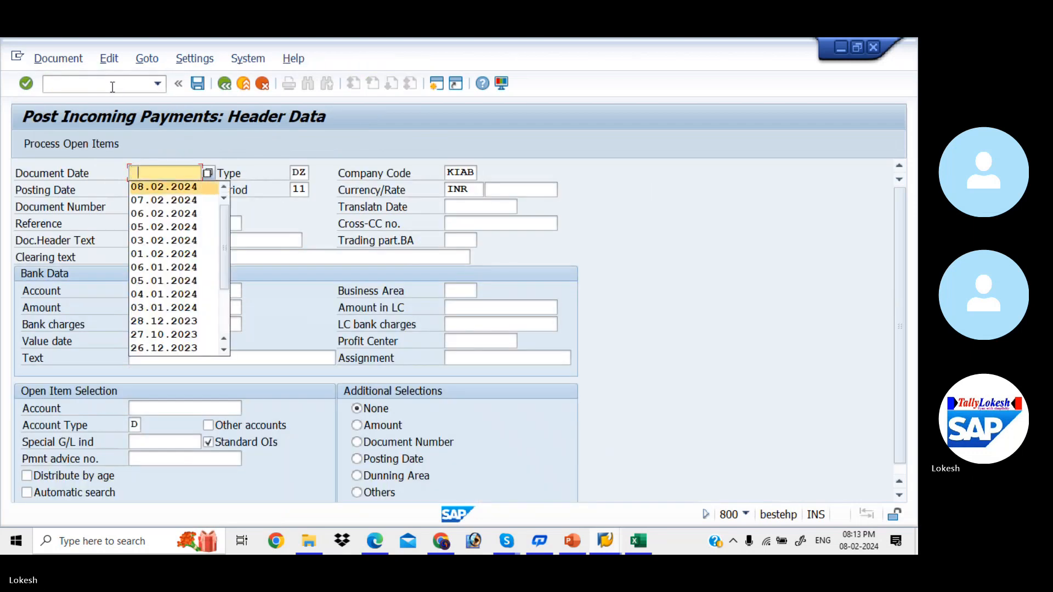
pyautogui.press('Return')
# - Set the payment's reference to 06 and its document header text to CUSTOMER PAYMENT
pyautogui.press('Tab')
pyautogui.press('Tab')
pyautogui.press('Tab')
pyautogui.press('Tab')
pyautogui.press('Tab')
pyautogui.press('Tab')
pyautogui.press('Tab')
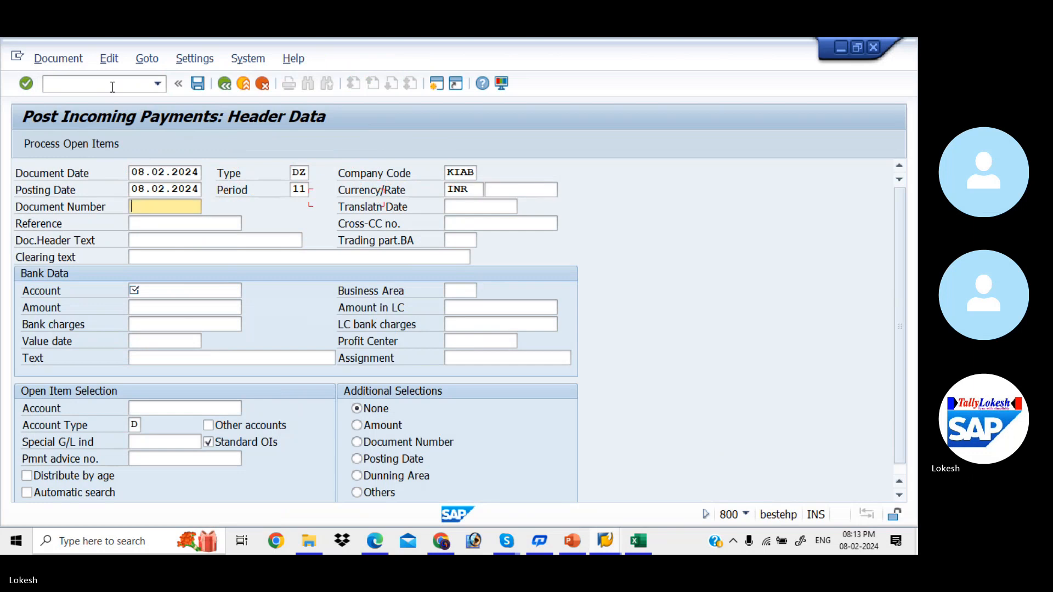
pyautogui.press('Tab')
pyautogui.press('space')
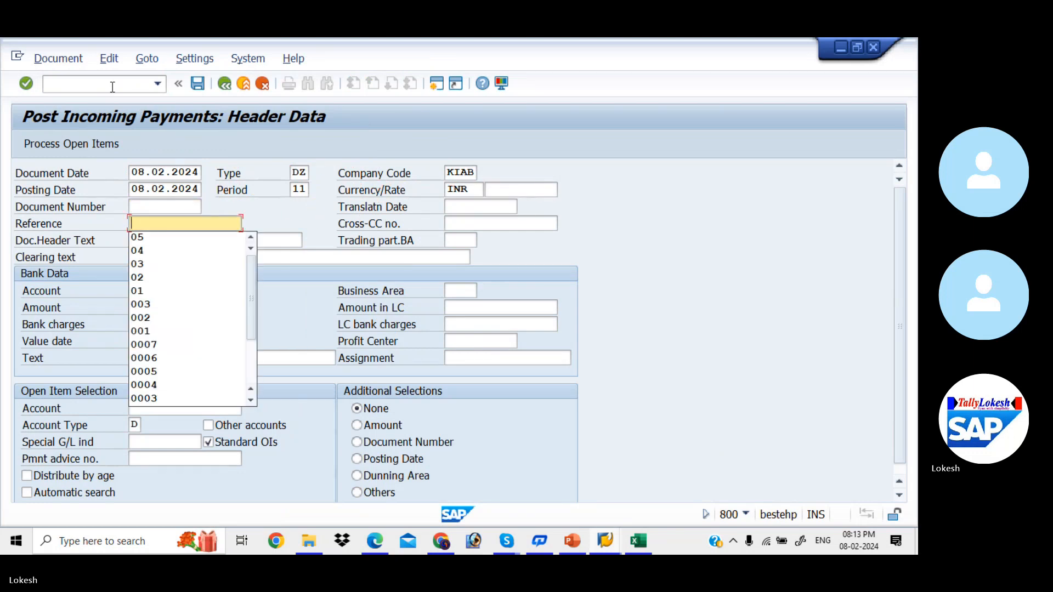
pyautogui.write('06')
pyautogui.press('Tab')
pyautogui.press('Tab')
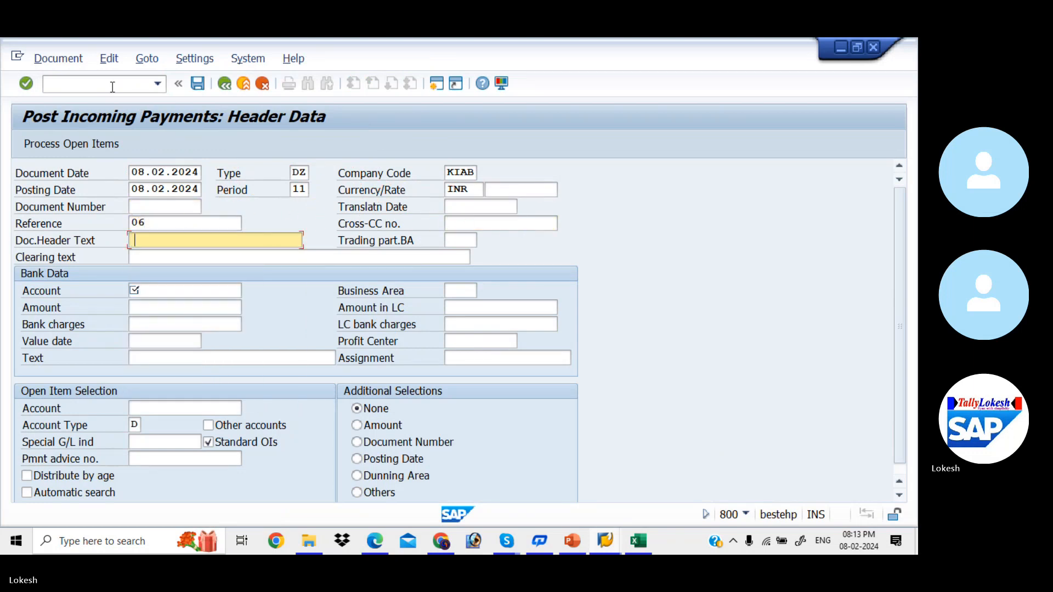
pyautogui.press('space')
pyautogui.press('Return')
# - Choose the suggested bank account in the bank data and set the payment amount to 72750 INR
pyautogui.press('Tab')
pyautogui.press('Tab')
pyautogui.press('space')
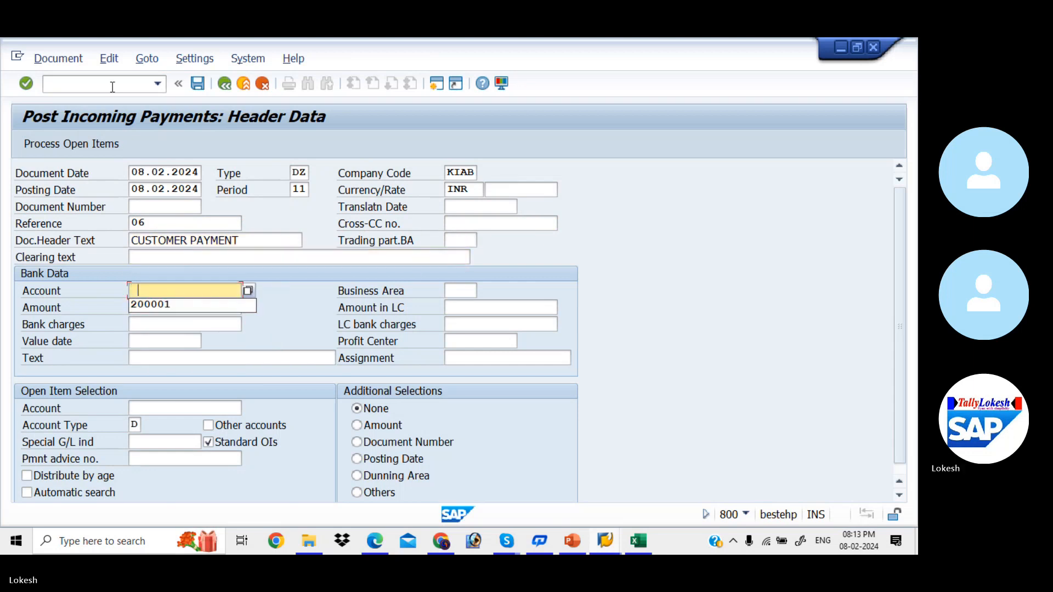
pyautogui.press('Return')
pyautogui.press('Tab')
pyautogui.press('Tab')
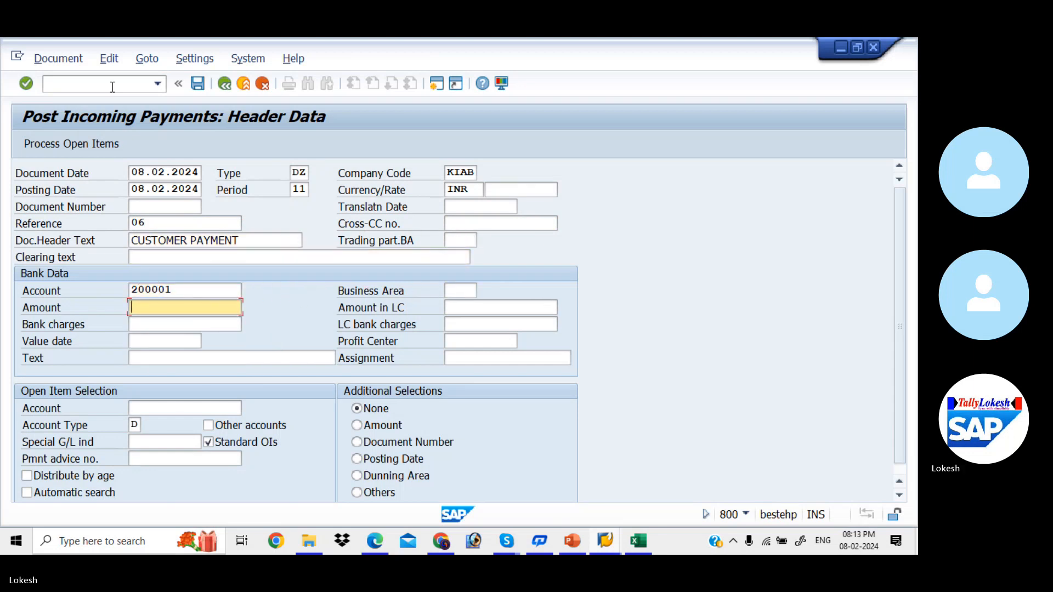
pyautogui.hotkey('alt', 'Tab')
pyautogui.hotkey('alt', 'Tab')
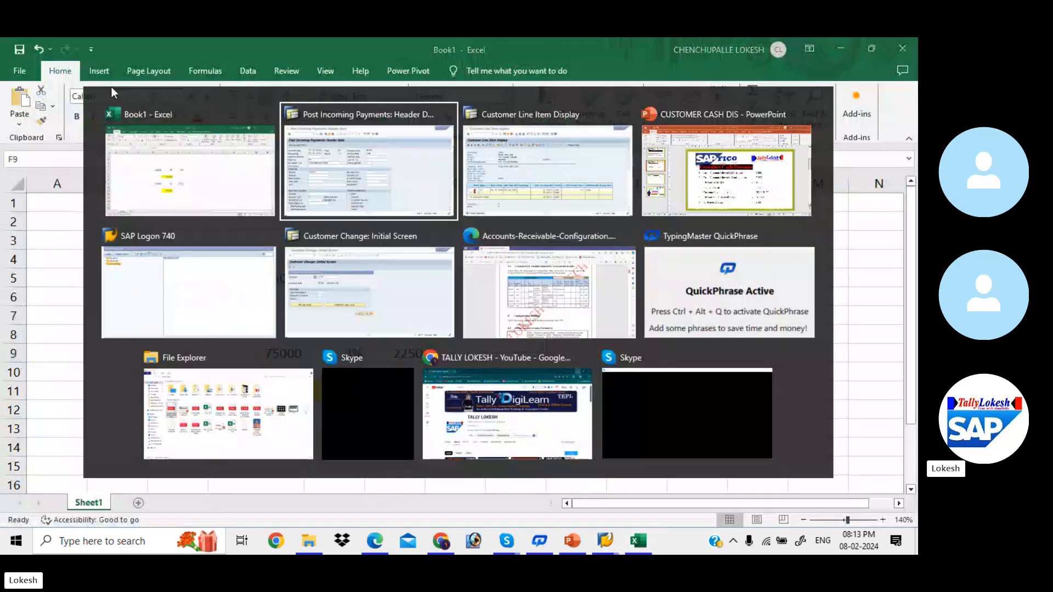
pyautogui.write('7')
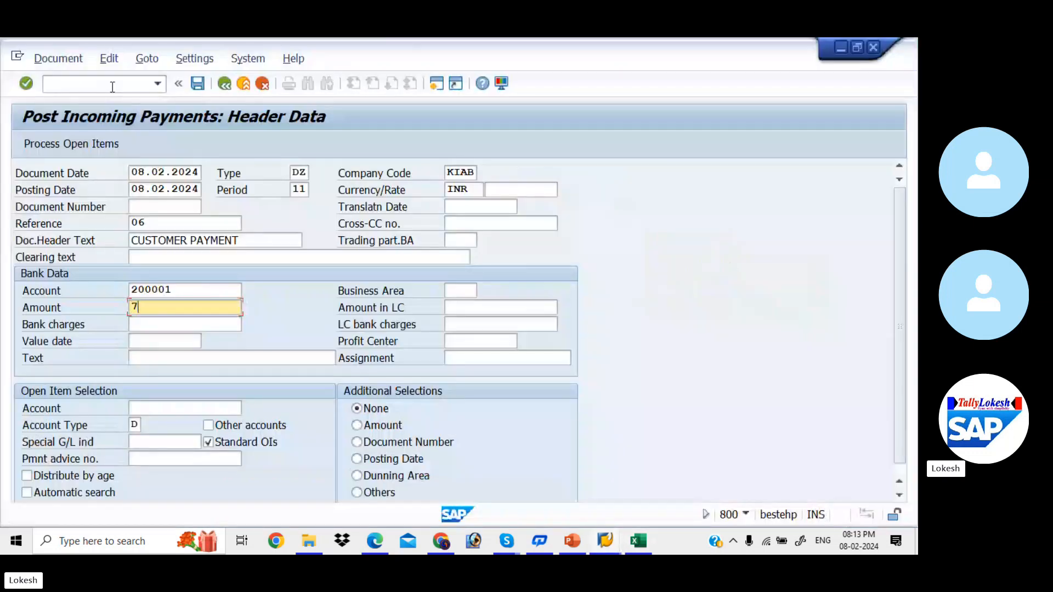
pyautogui.write('27')
# - Enter the customer's account for the open item selection and proceed to the customer's open items
pyautogui.press('Tab')
pyautogui.press('Tab')
pyautogui.press('Tab')
pyautogui.press('Tab')
pyautogui.press('Tab')
pyautogui.press('Tab')
pyautogui.press('Tab')
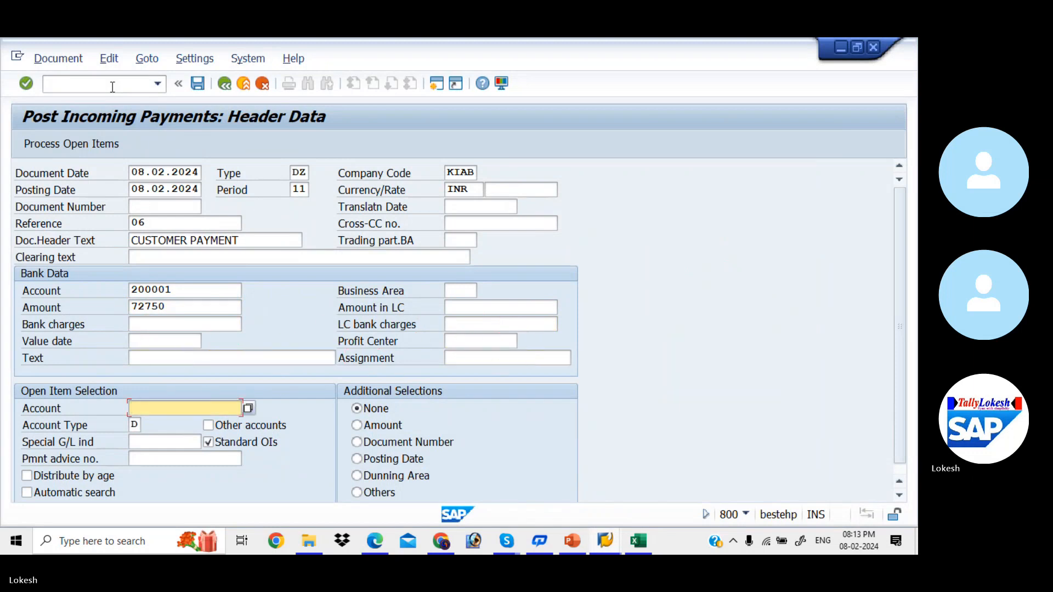
pyautogui.write('1302')
pyautogui.press('Tab')
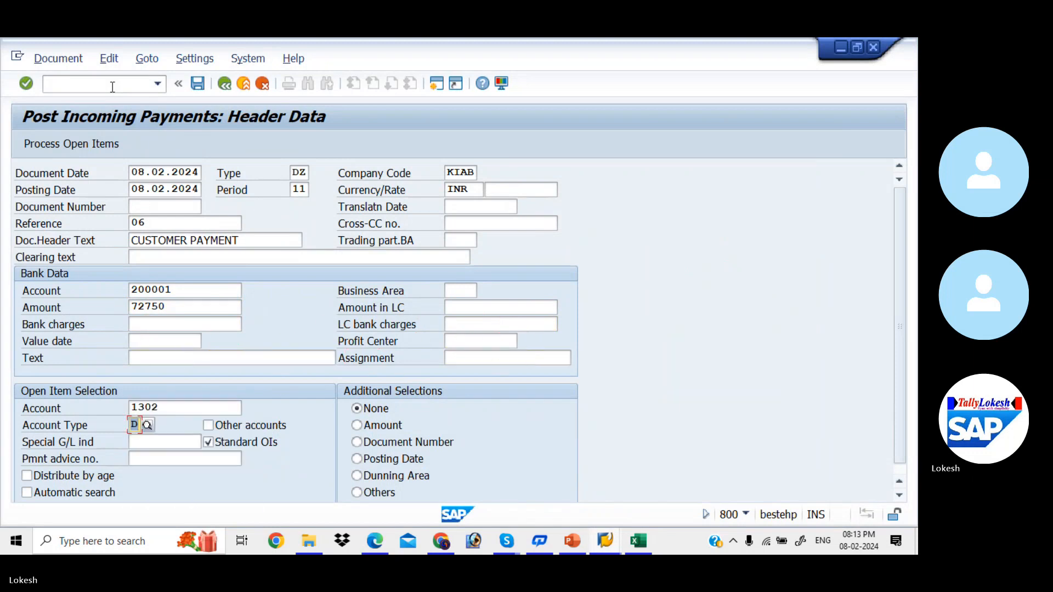
pyautogui.press('Return')
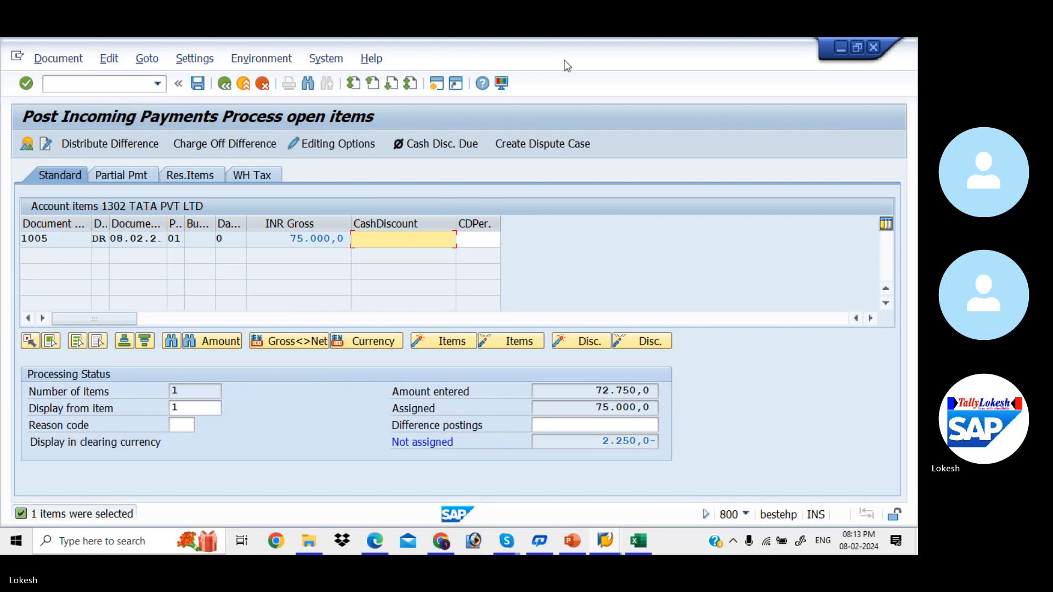
# - Enter a cash discount of 2250 on the 75000 INR invoice item and post the incoming payment
pyautogui.click(413, 233)
pyautogui.write('-2')
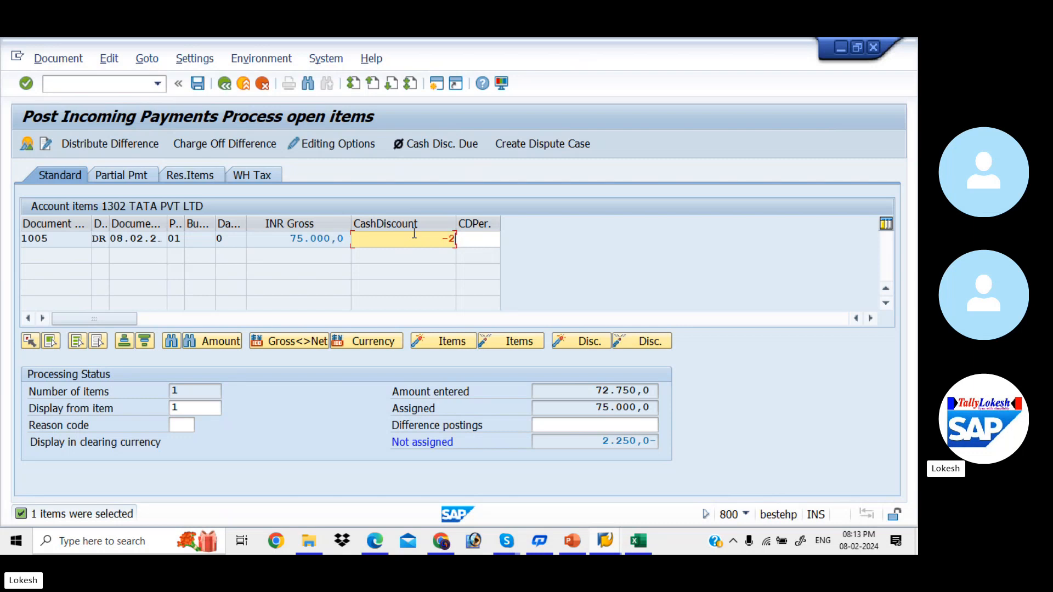
pyautogui.write('250')
pyautogui.press('Return')
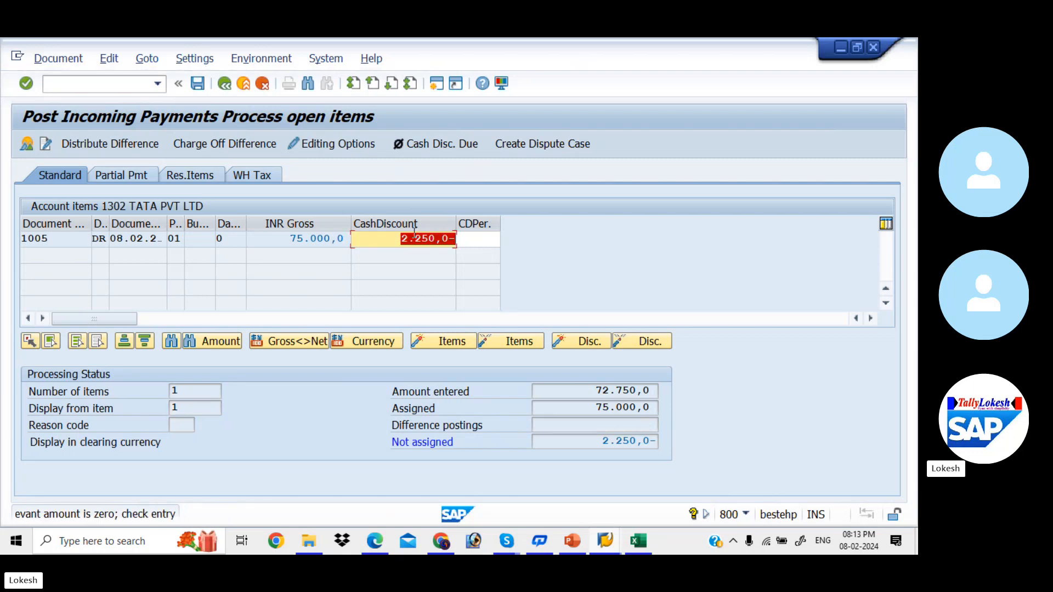
pyautogui.press('Return')
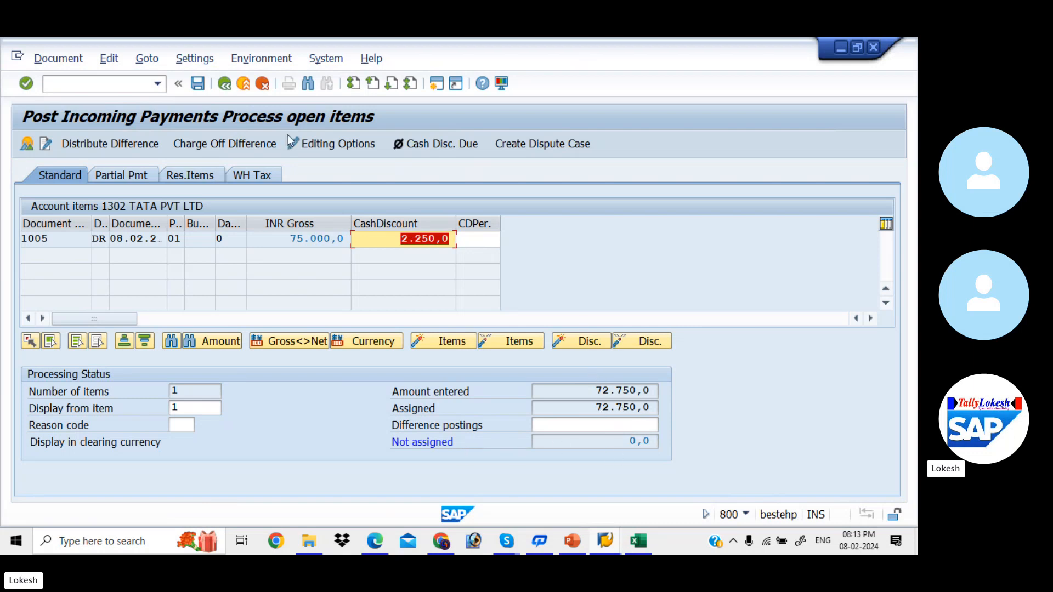
pyautogui.click(203, 87)
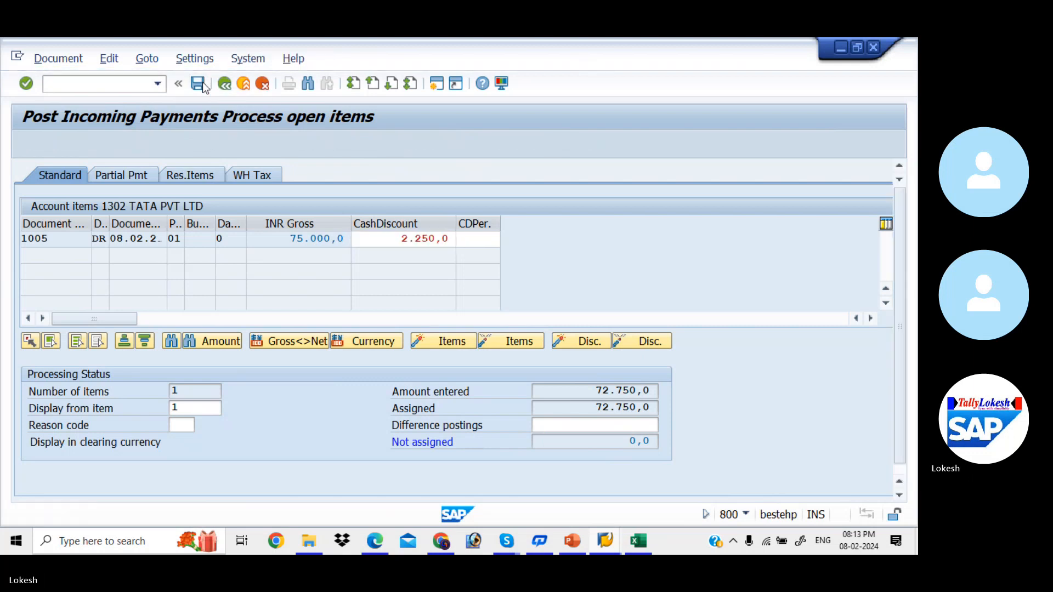
# - Switch to the Customer Line Item Display window, refresh the customer's open items list and dismiss the information message
pyautogui.hotkey('alt', 'Tab')
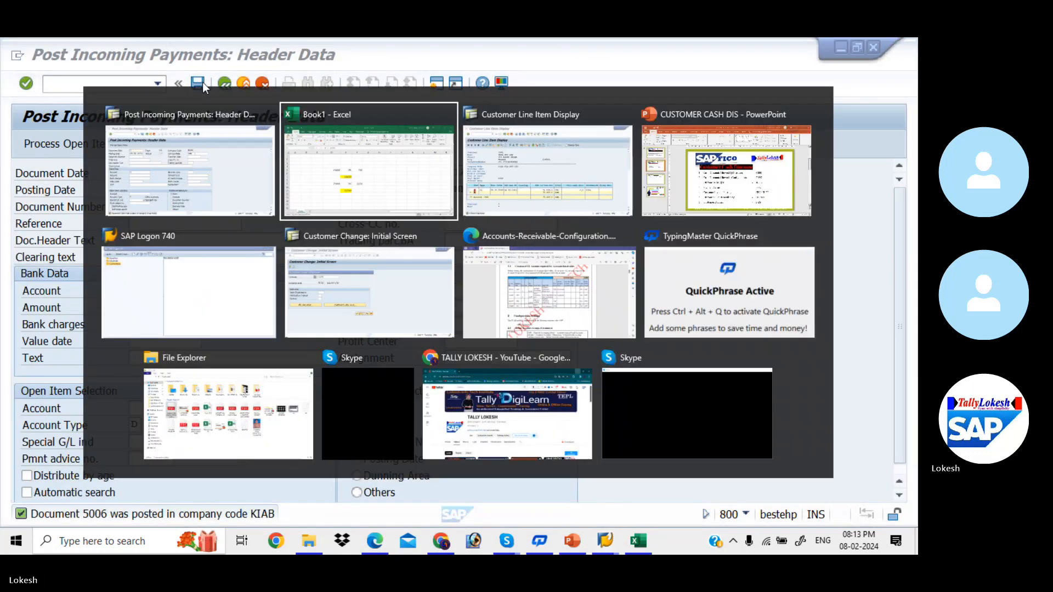
pyautogui.hotkey('alt', 'Tab')
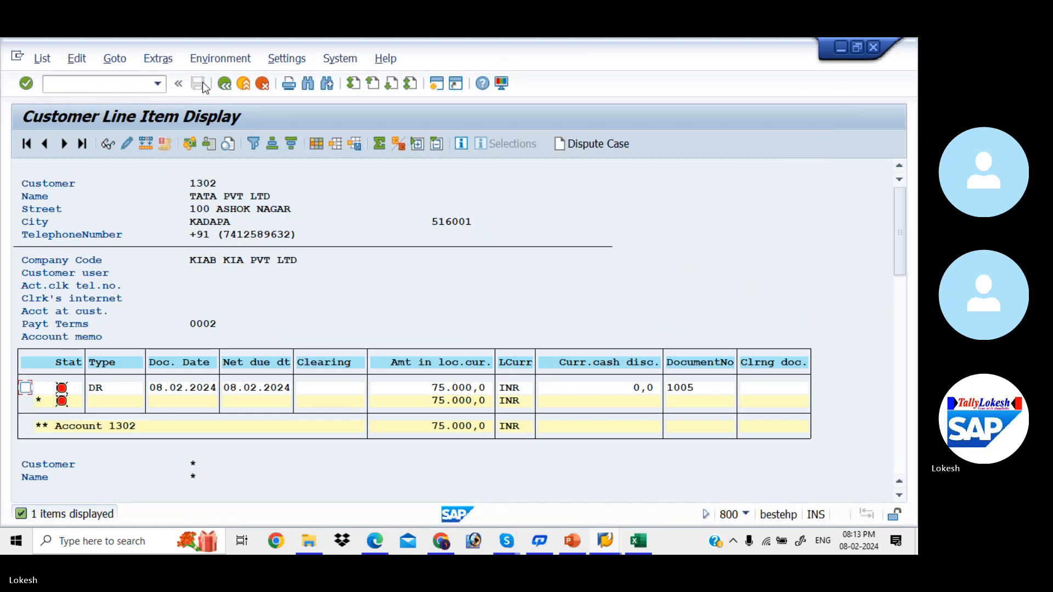
pyautogui.click(44, 58)
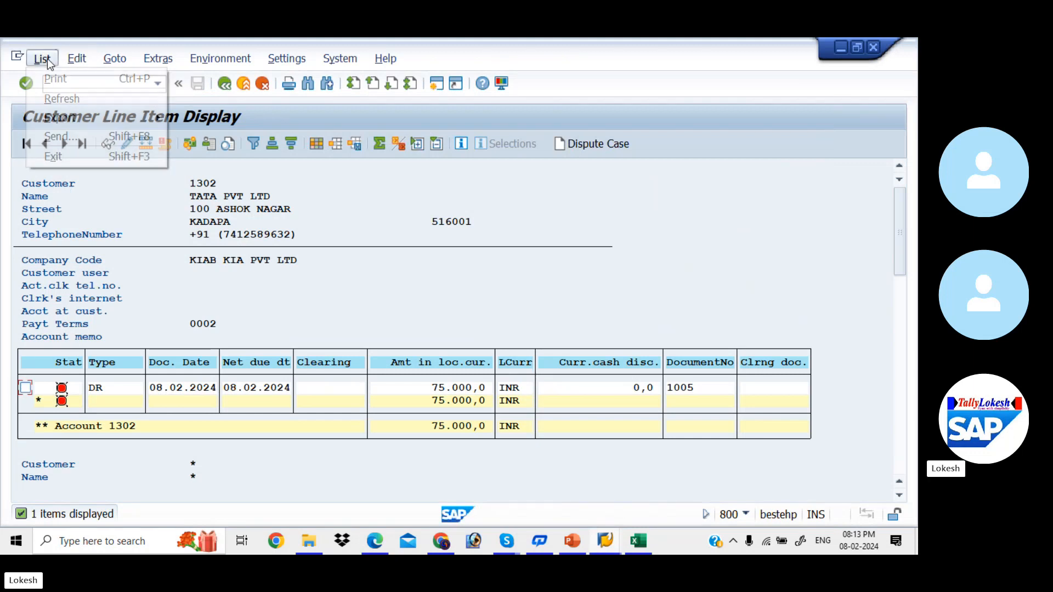
pyautogui.click(75, 100)
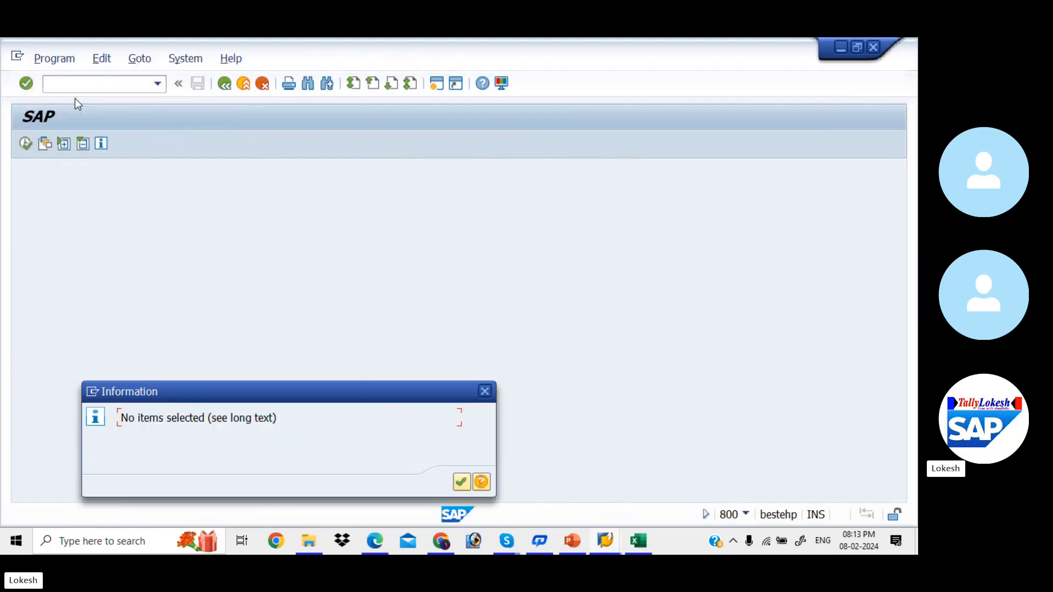
pyautogui.click(462, 482)
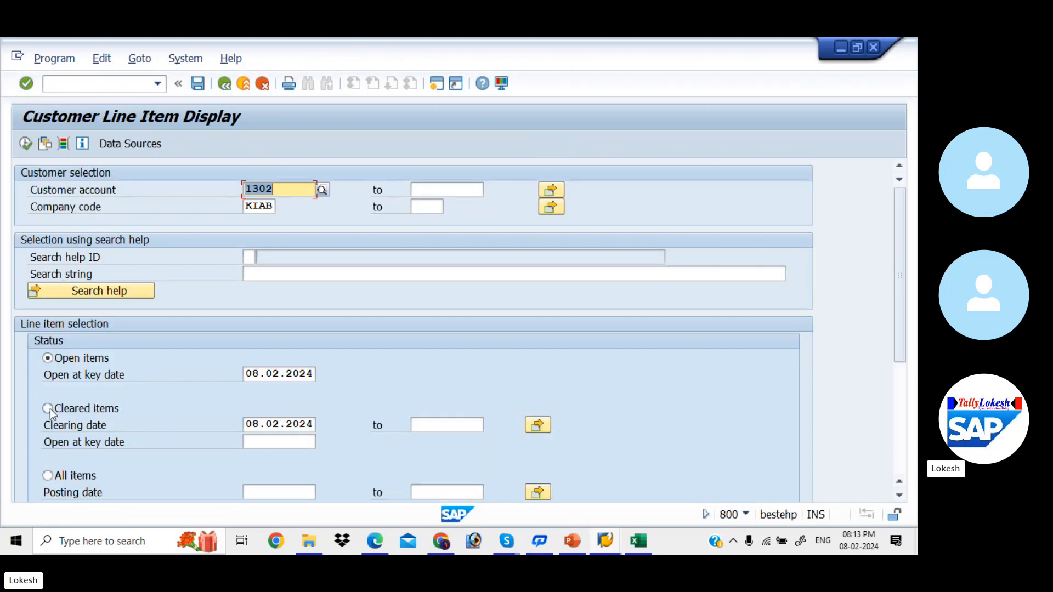
# - Run the customer line item report for cleared items and review the clearing documents and cash discount amounts
pyautogui.click(48, 409)
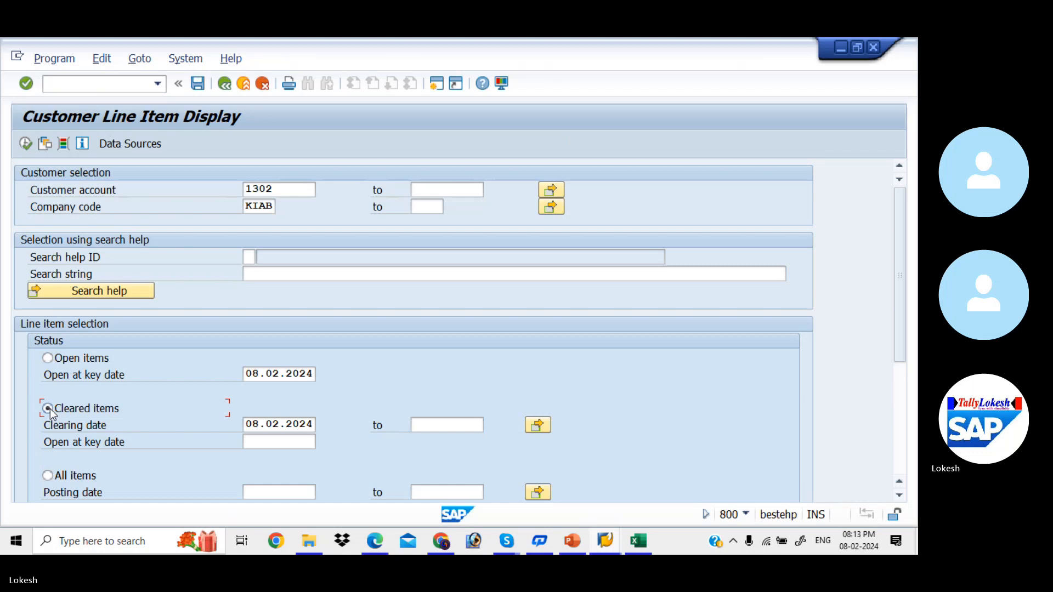
pyautogui.click(25, 143)
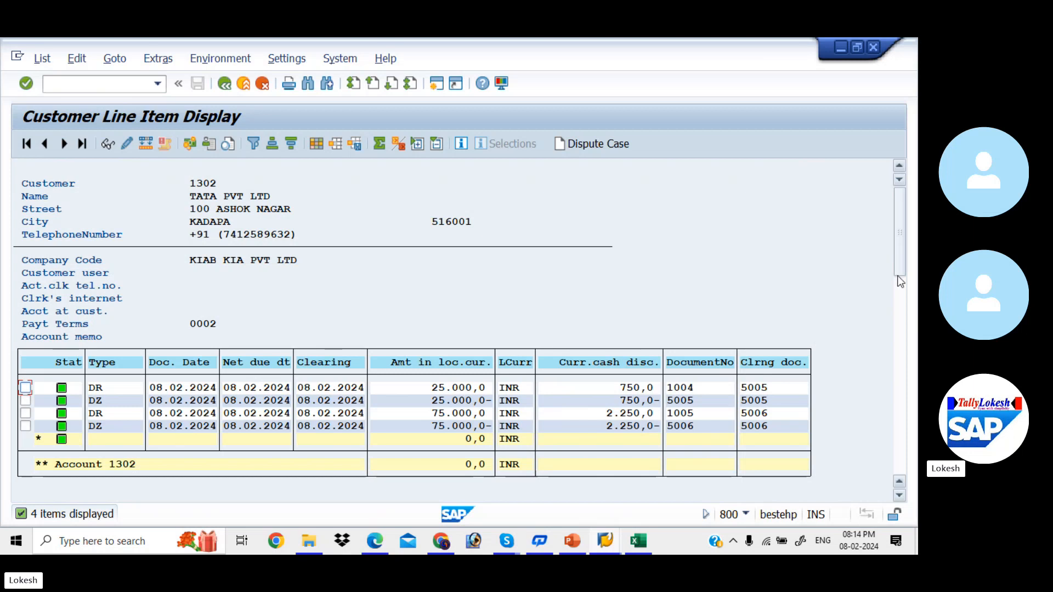
pyautogui.moveTo(897, 268); pyautogui.dragTo(900, 314)
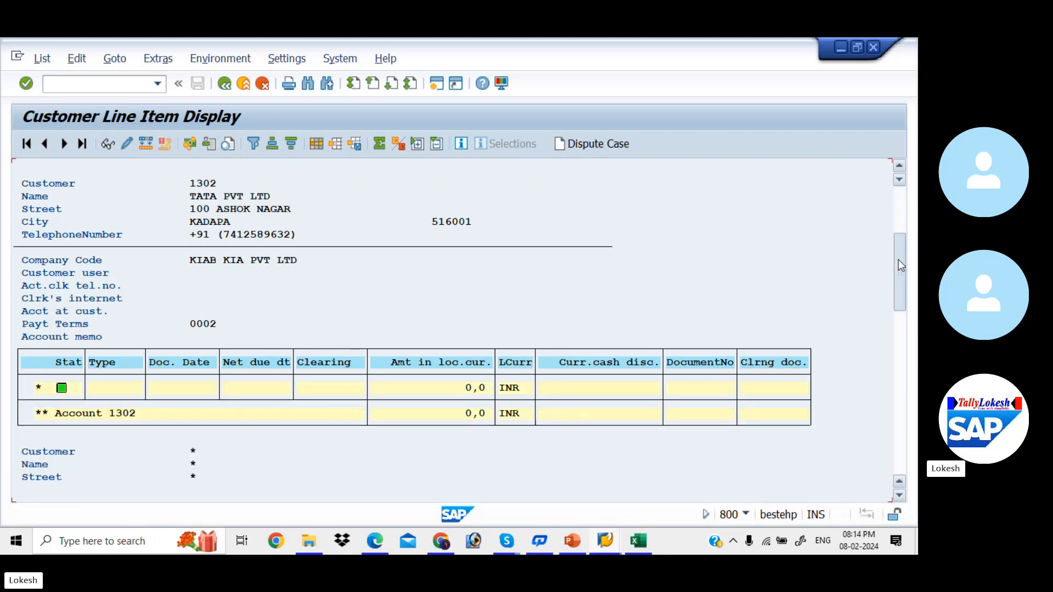
pyautogui.moveTo(898, 258); pyautogui.dragTo(900, 213)
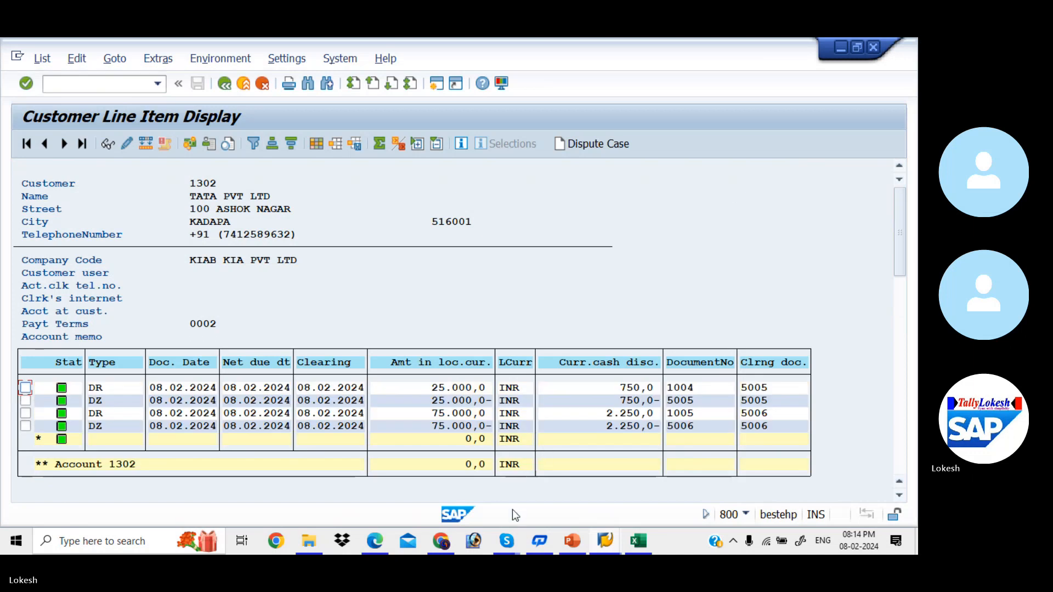
pyautogui.moveTo(506, 542)
pyautogui.click(498, 481)
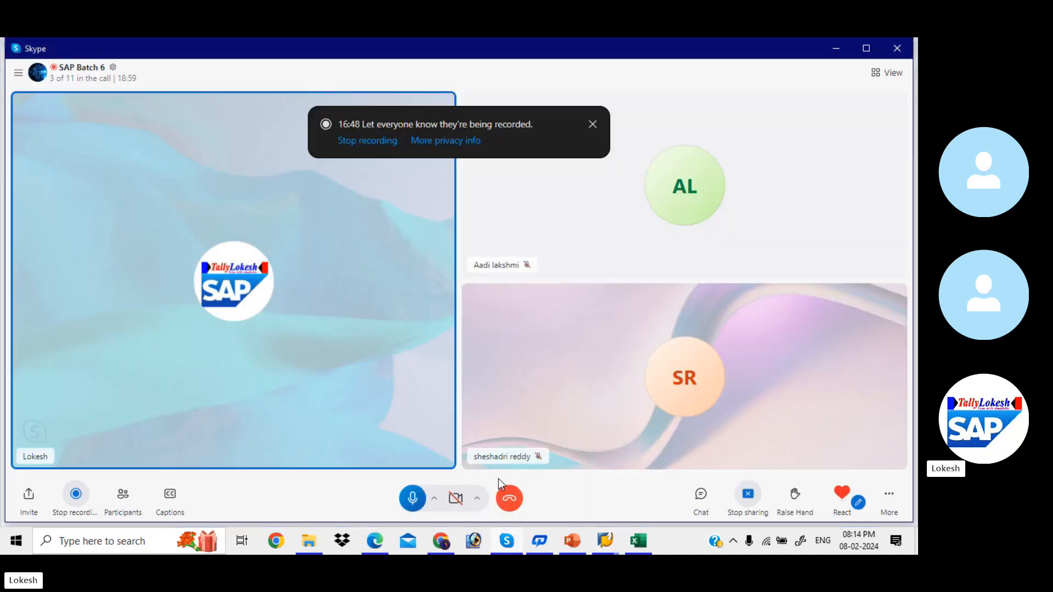